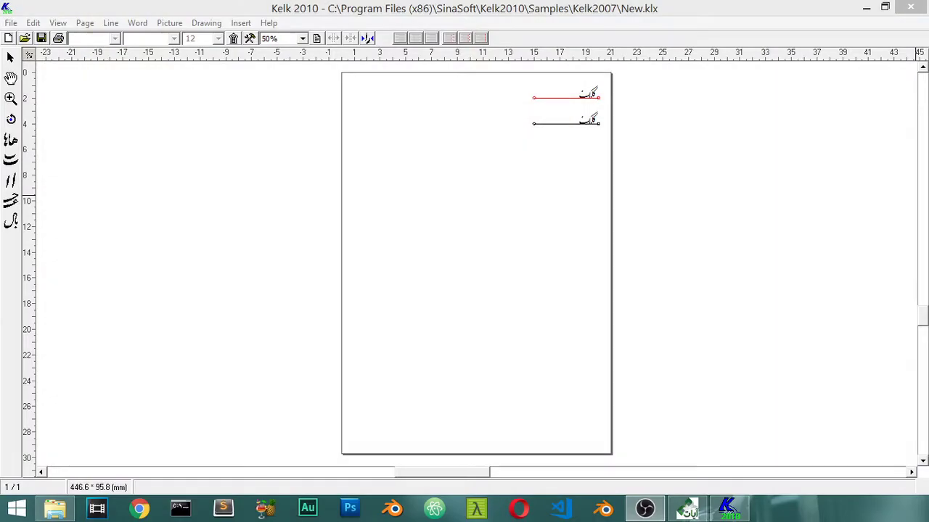
# Step: Delete the second sample calligraphy line from the Kelk 2010 page
pyautogui.click(432, 13)
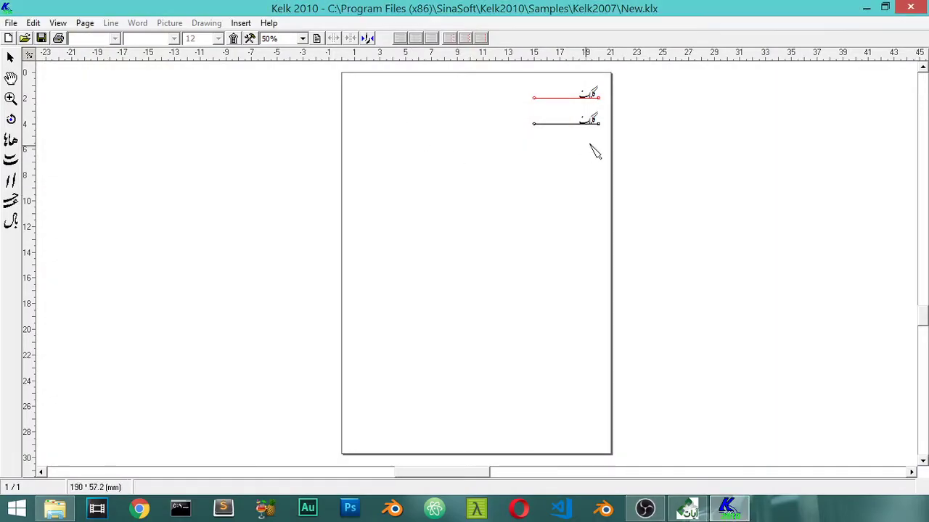
pyautogui.click(600, 124)
pyautogui.press('Delete')
pyautogui.click(448, 311)
# Step: Move the remaining line down to mid-page and bring up its Page Lines editor
pyautogui.click(601, 99)
pyautogui.moveTo(600, 99); pyautogui.dragTo(558, 254)
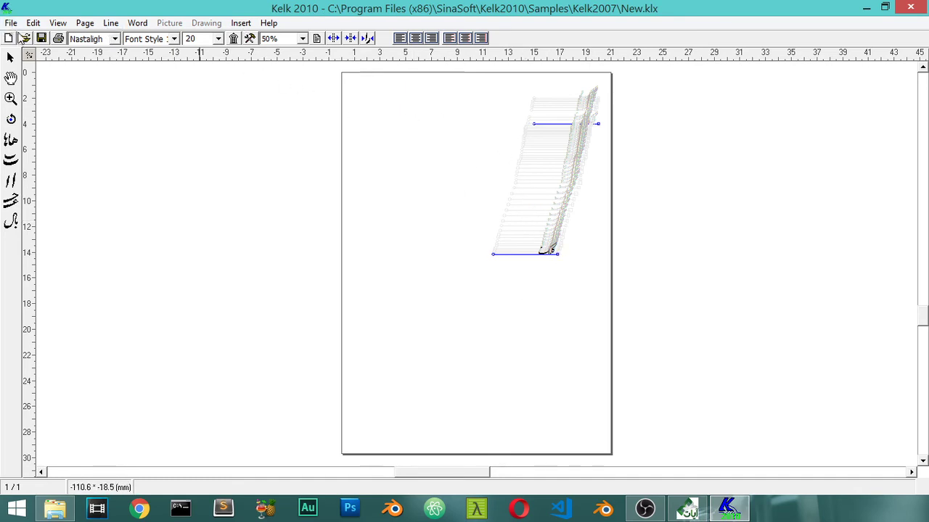
pyautogui.click(540, 247)
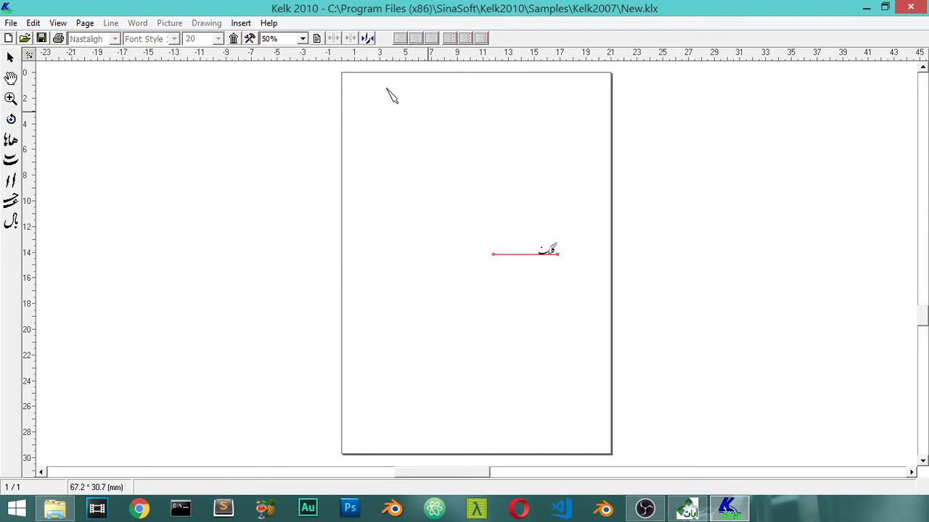
pyautogui.click(317, 39)
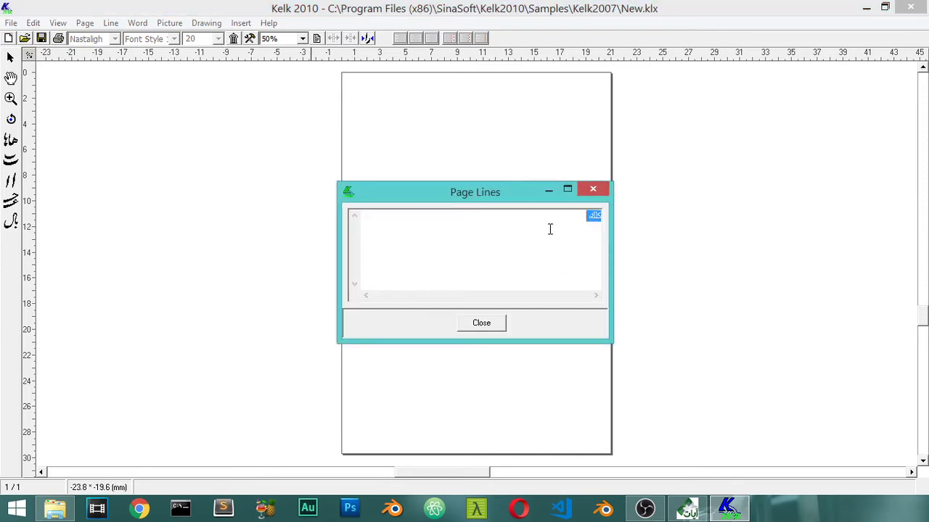
# Step: Replace the line's text with the phrase 'وما أوتيتم من العلم إلا قليلا'
pyautogui.write('lh')
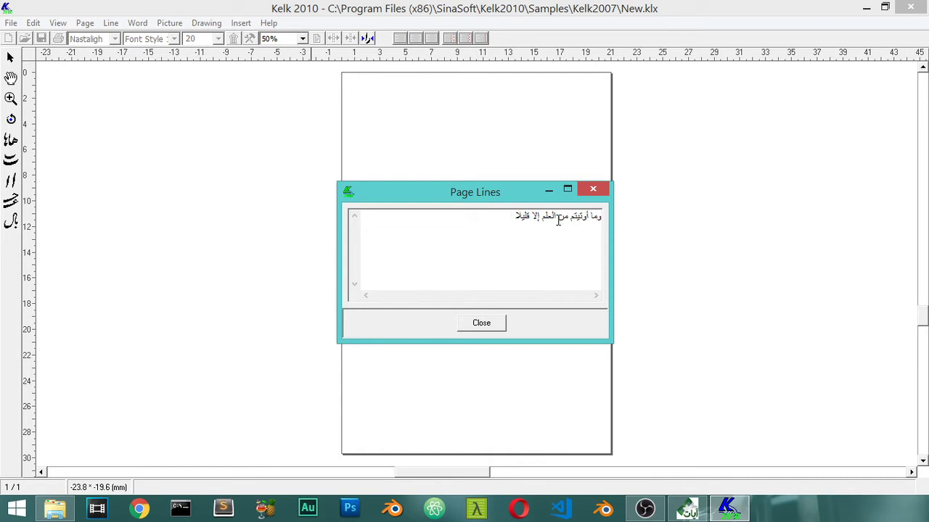
pyautogui.click(497, 324)
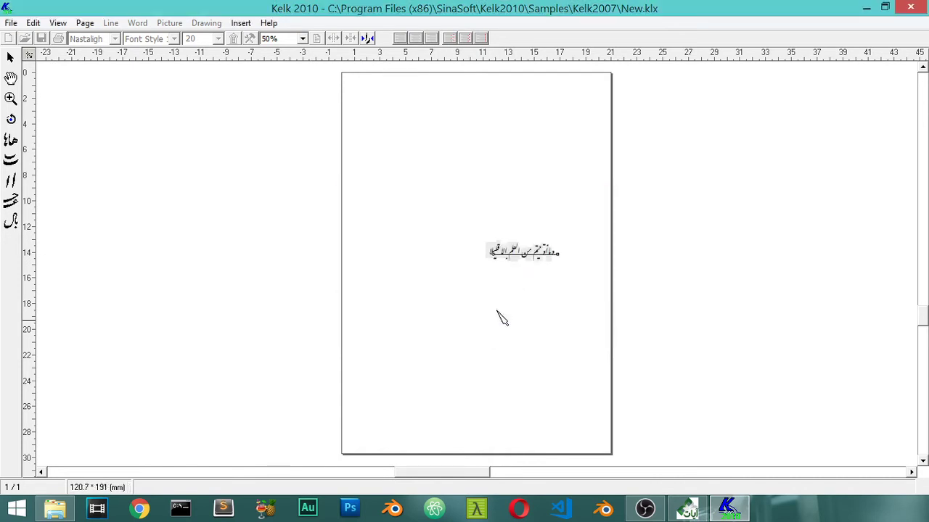
# Step: Move the phrase left, set it to size 80, and stretch its baseline across the page
pyautogui.click(559, 256)
pyautogui.moveTo(560, 253); pyautogui.dragTo(496, 254)
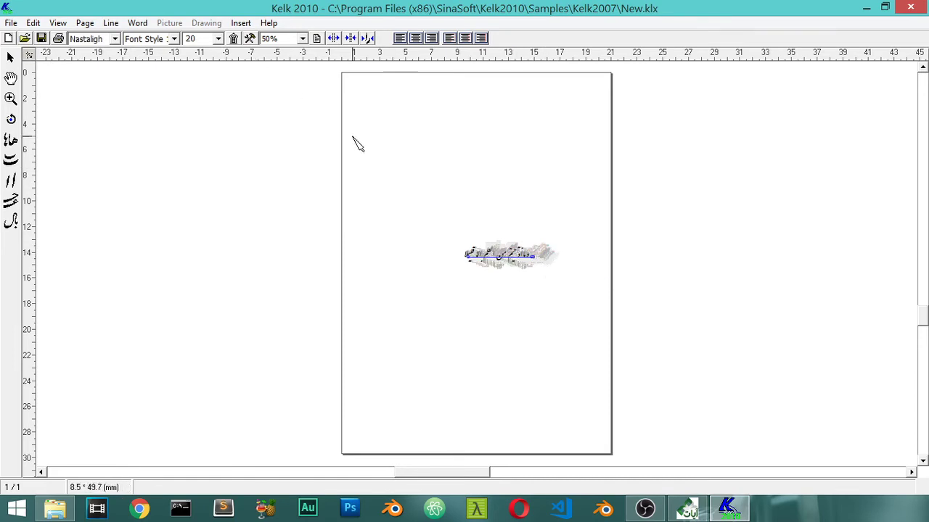
pyautogui.click(203, 38)
pyautogui.write('100')
pyautogui.press('Return')
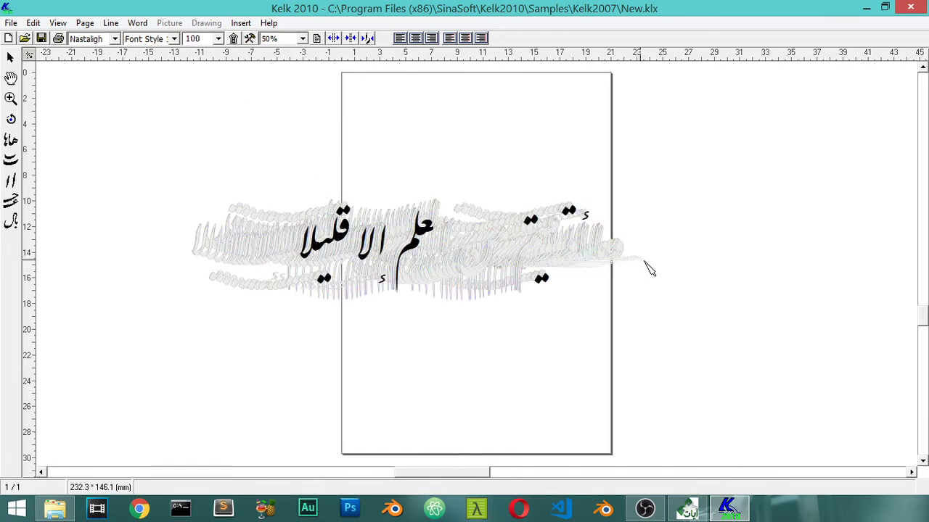
pyautogui.doubleClick(197, 38)
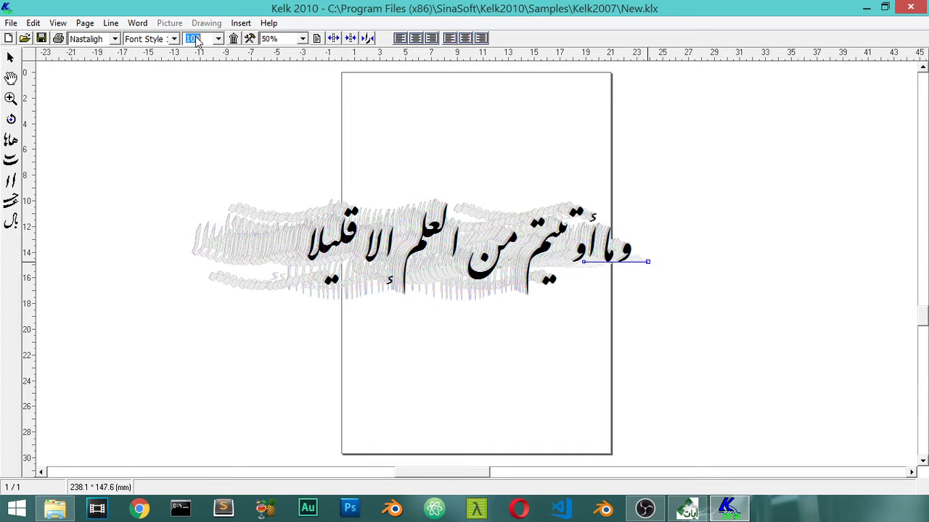
pyautogui.write('80')
pyautogui.press('Return')
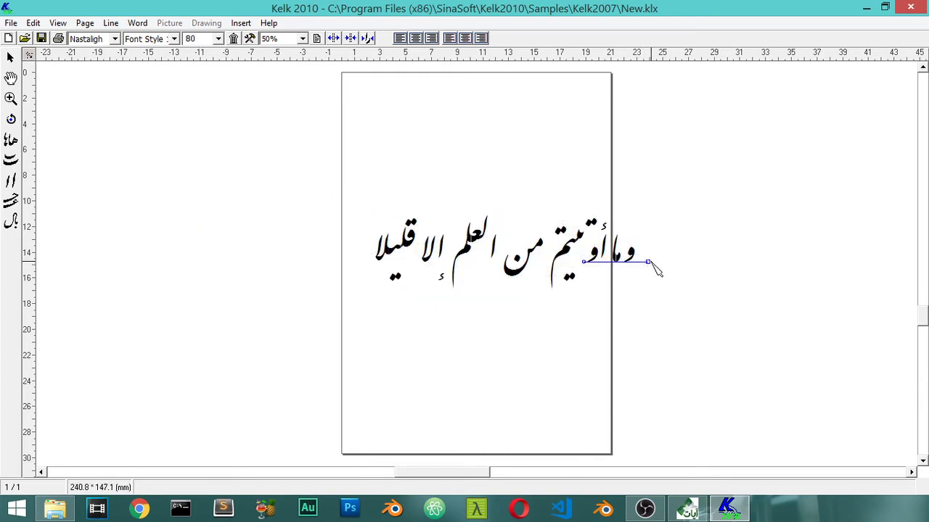
pyautogui.moveTo(639, 264); pyautogui.dragTo(621, 269)
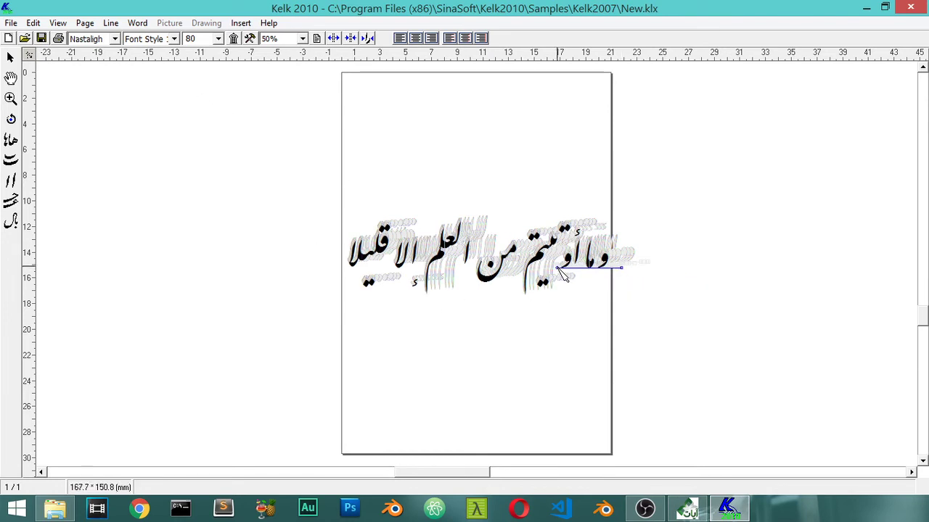
pyautogui.moveTo(558, 268); pyautogui.dragTo(344, 277)
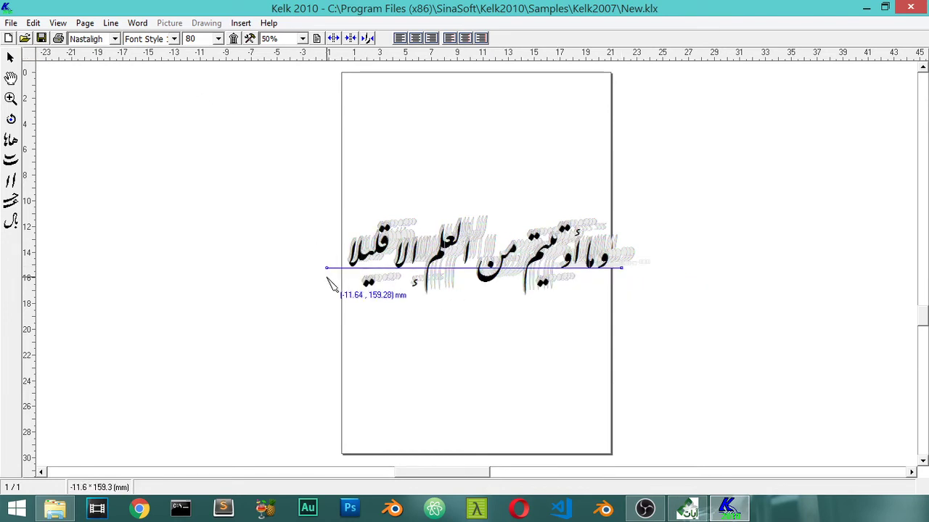
# Step: Set the phrase's calligraphy font to Tuluth, trying Naskh first
pyautogui.click(114, 39)
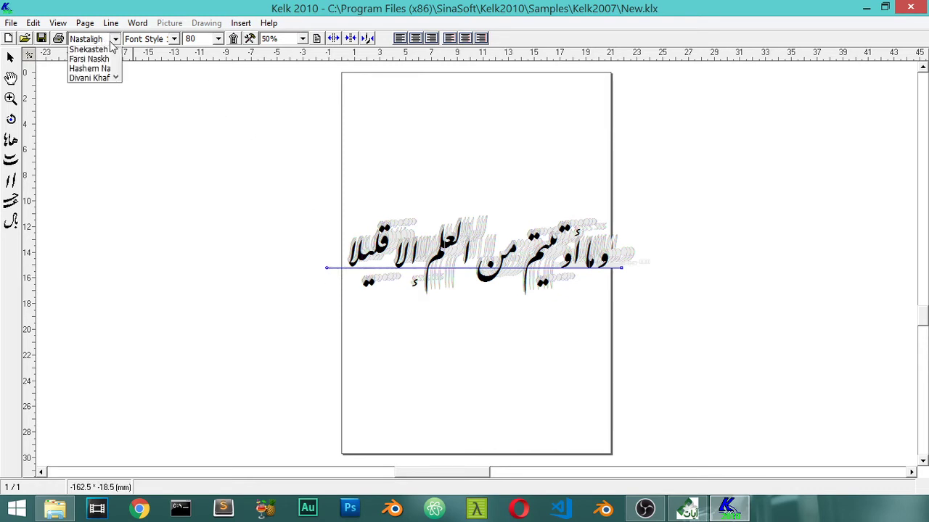
pyautogui.click(102, 61)
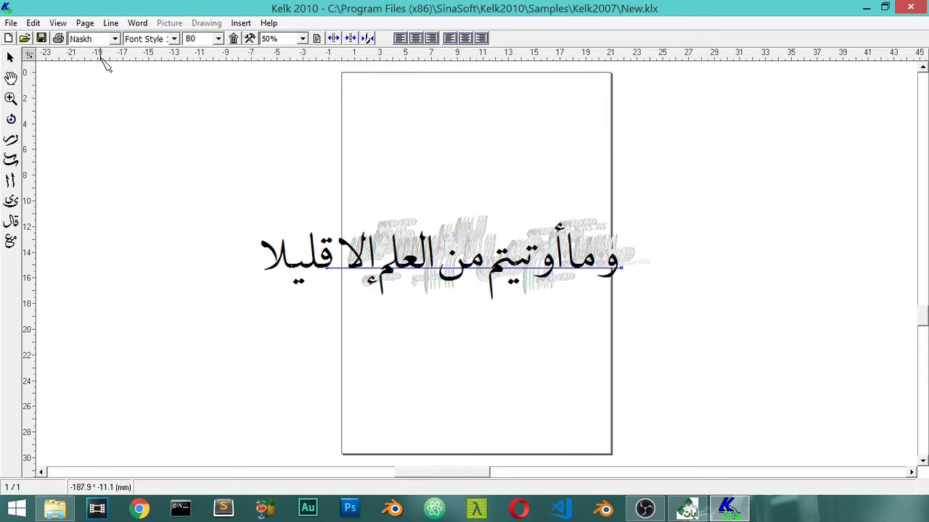
pyautogui.click(114, 38)
pyautogui.click(105, 60)
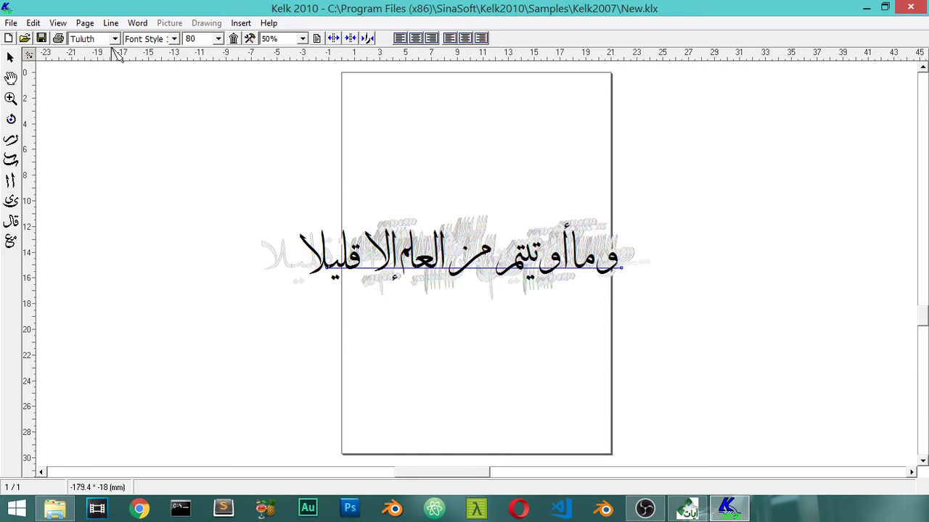
pyautogui.click(115, 40)
pyautogui.scroll(1, 101, 63)
pyautogui.scroll(1, 100, 66)
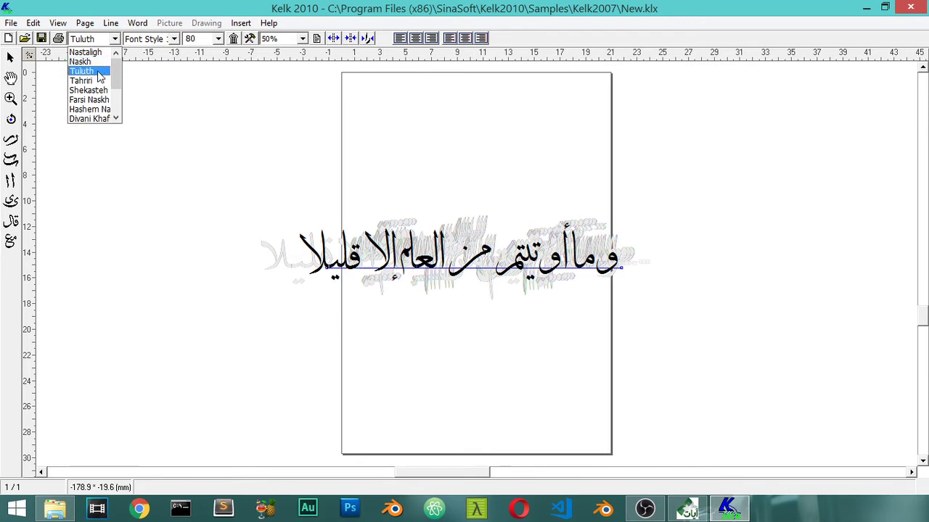
pyautogui.click(99, 74)
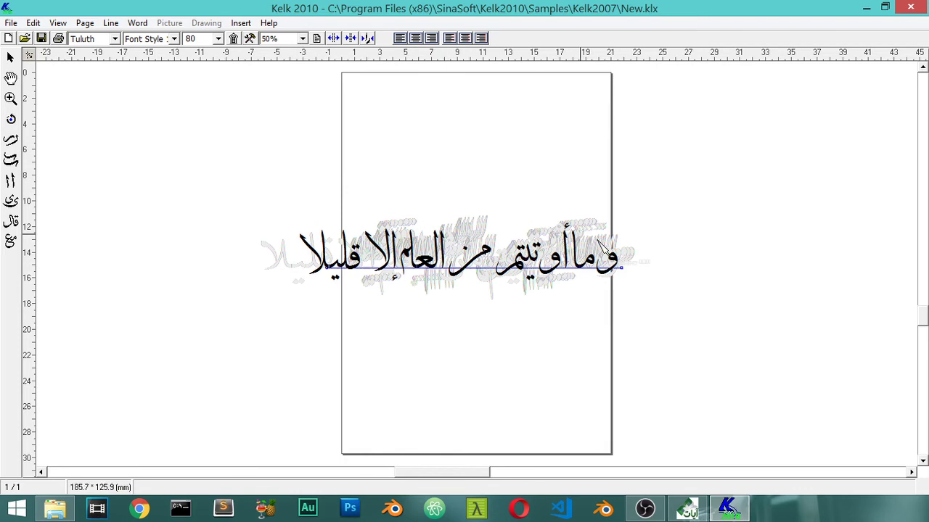
pyautogui.click(278, 38)
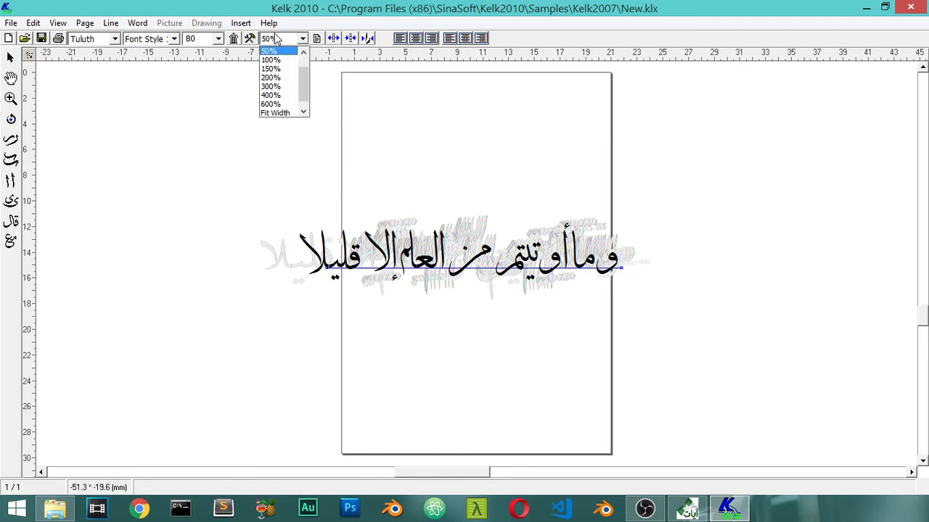
# Step: Zoom to 200% then 150%, bring the line into view, and set size 70
pyautogui.click(281, 80)
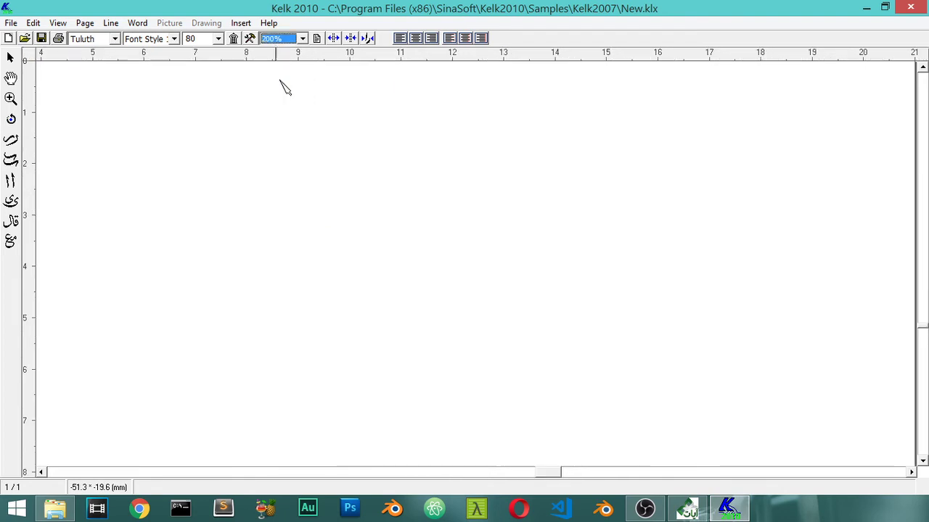
pyautogui.click(278, 39)
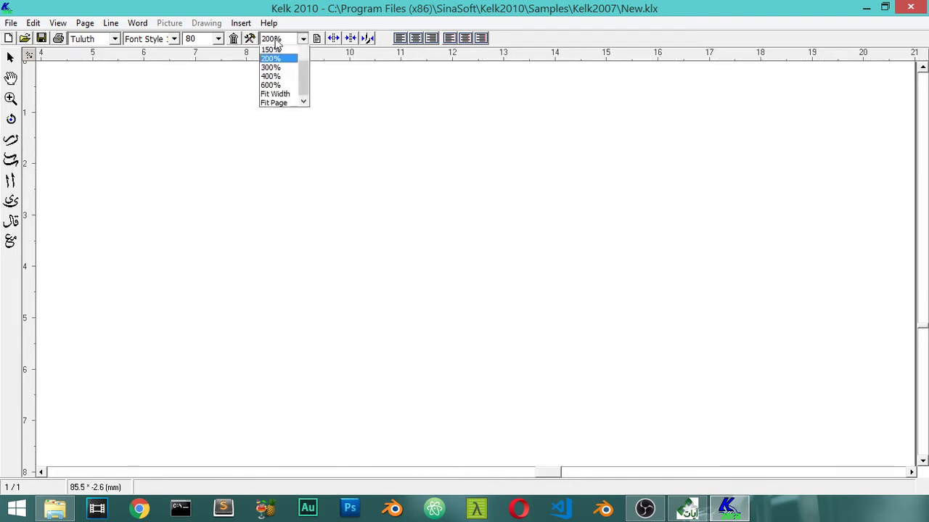
pyautogui.click(283, 71)
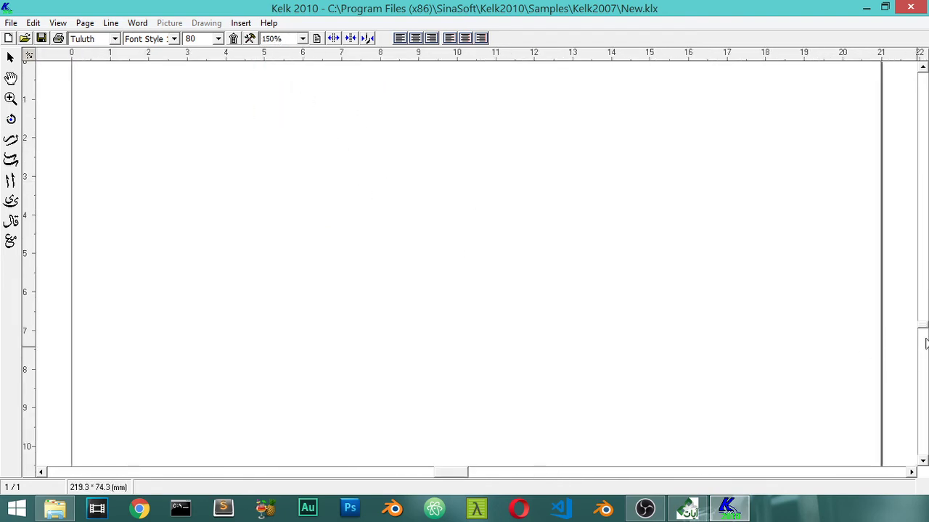
pyautogui.click(925, 368)
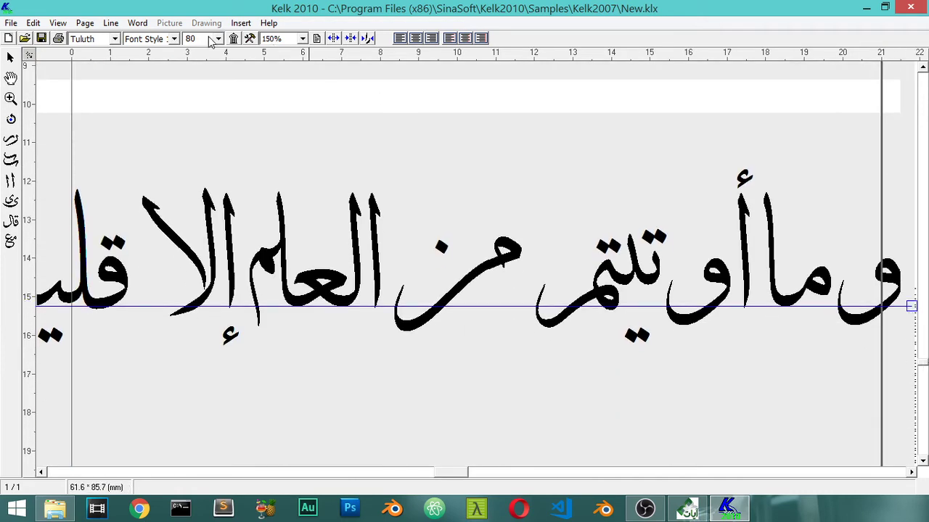
pyautogui.write('70')
pyautogui.press('Return')
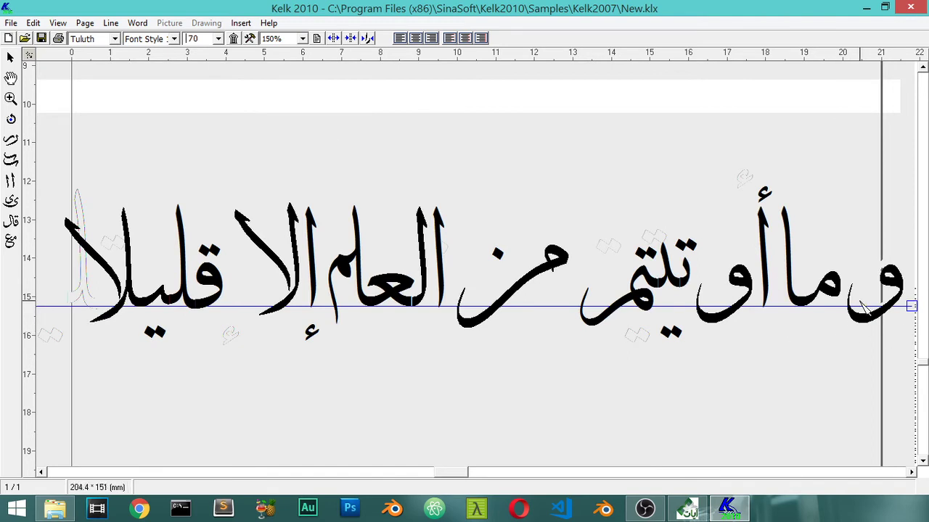
# Step: Adjust the baseline's right end, set size 65, and shift the line slightly left and down
pyautogui.click(907, 304)
pyautogui.moveTo(912, 311); pyautogui.dragTo(902, 309)
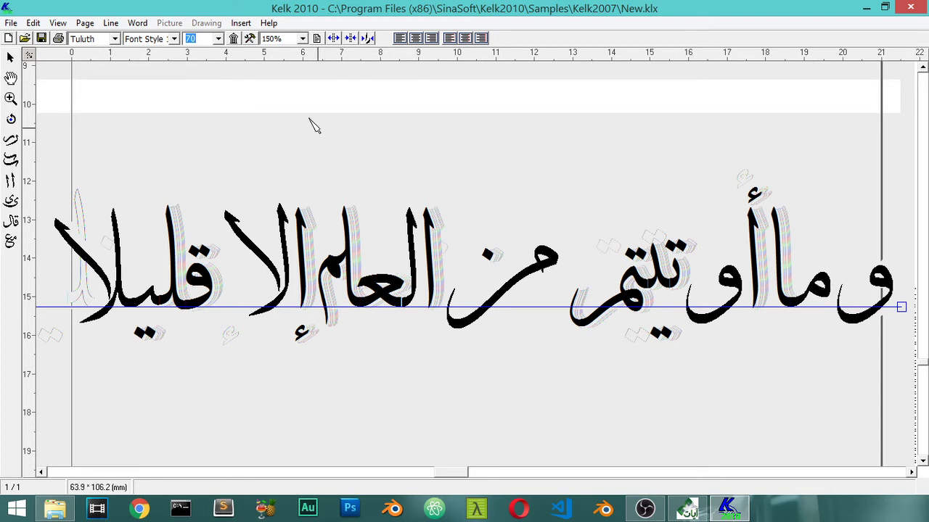
pyautogui.write('65')
pyautogui.press('Return')
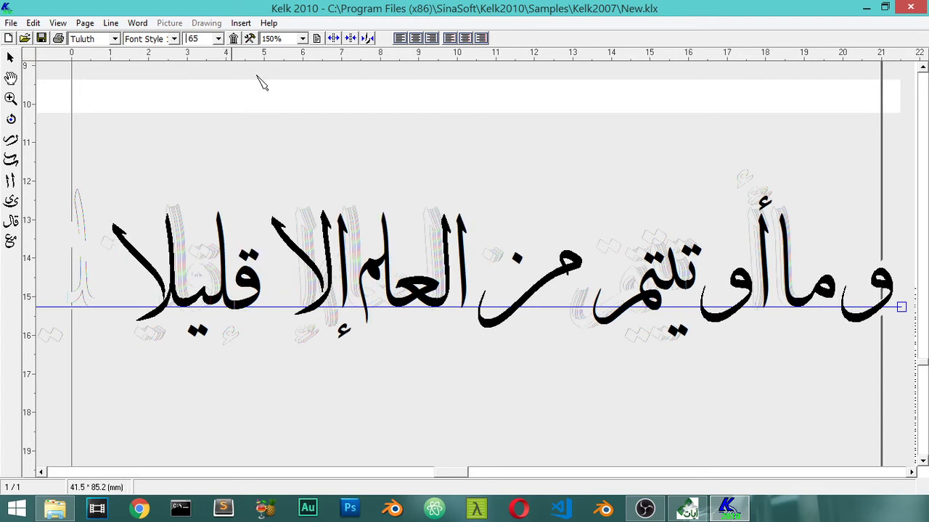
pyautogui.moveTo(898, 310); pyautogui.dragTo(870, 322)
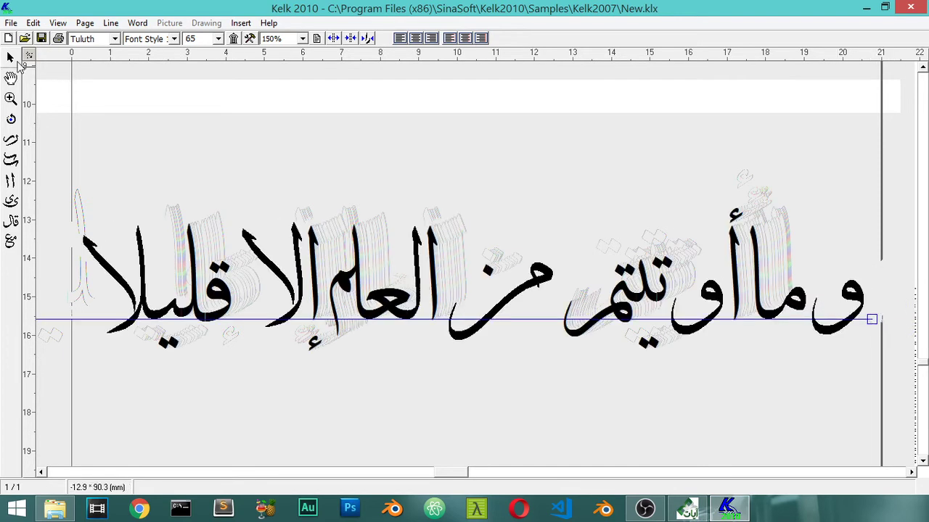
# Step: Lower the opening waw slightly and switch ما to an alternate letter form
pyautogui.click(869, 311)
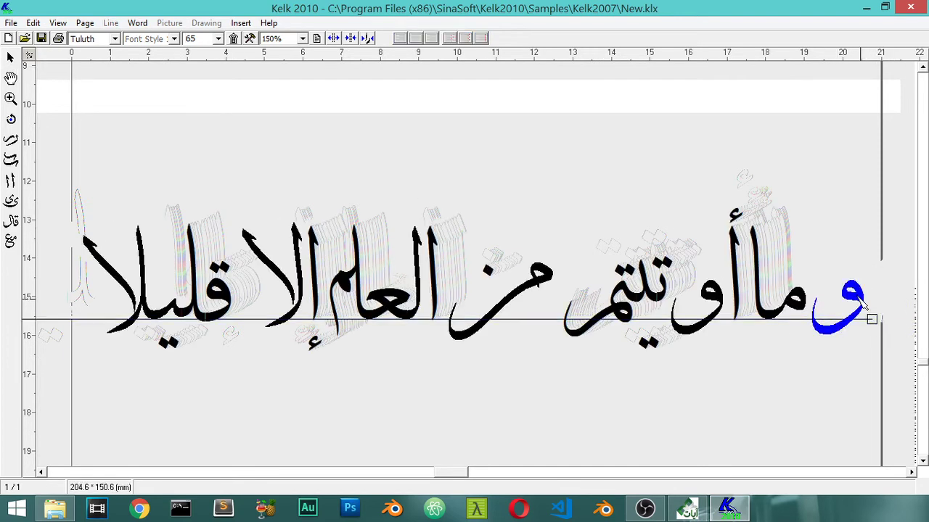
pyautogui.moveTo(869, 310); pyautogui.dragTo(869, 316)
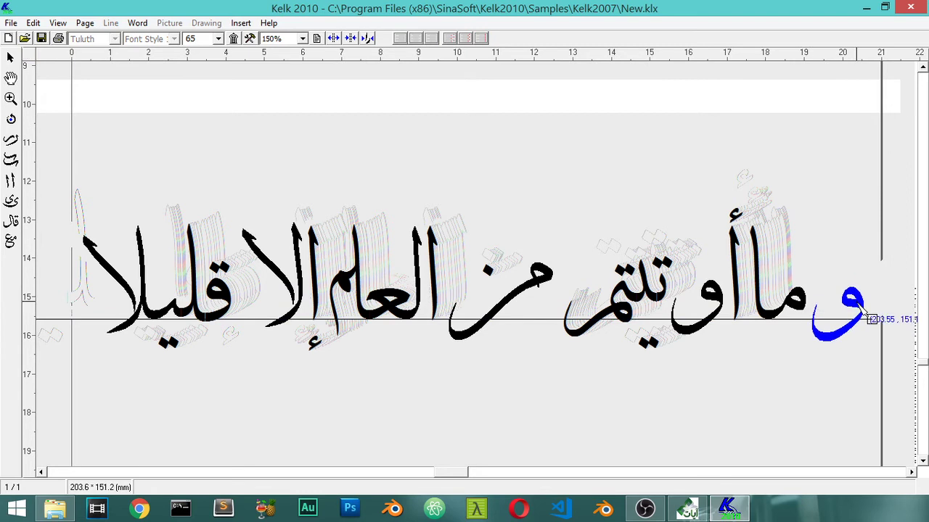
pyautogui.click(802, 303)
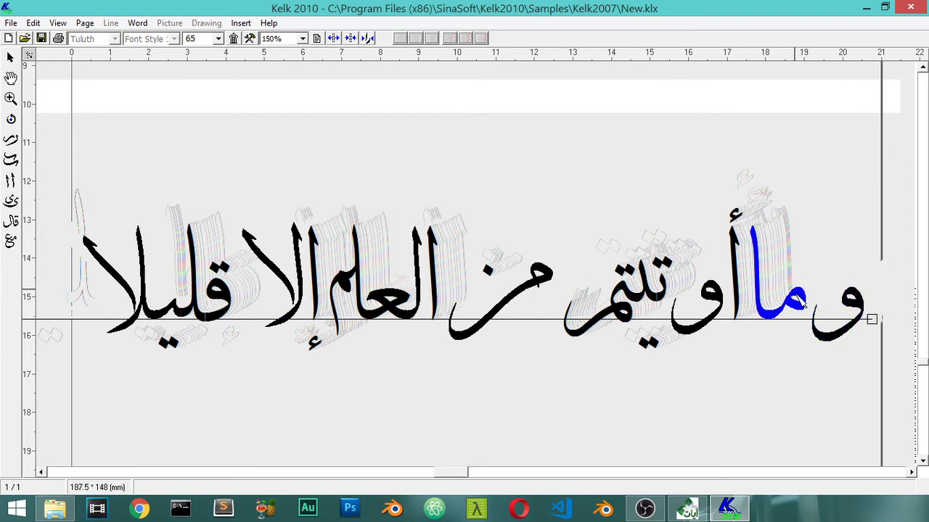
pyautogui.press('Down')
pyautogui.press('Down')
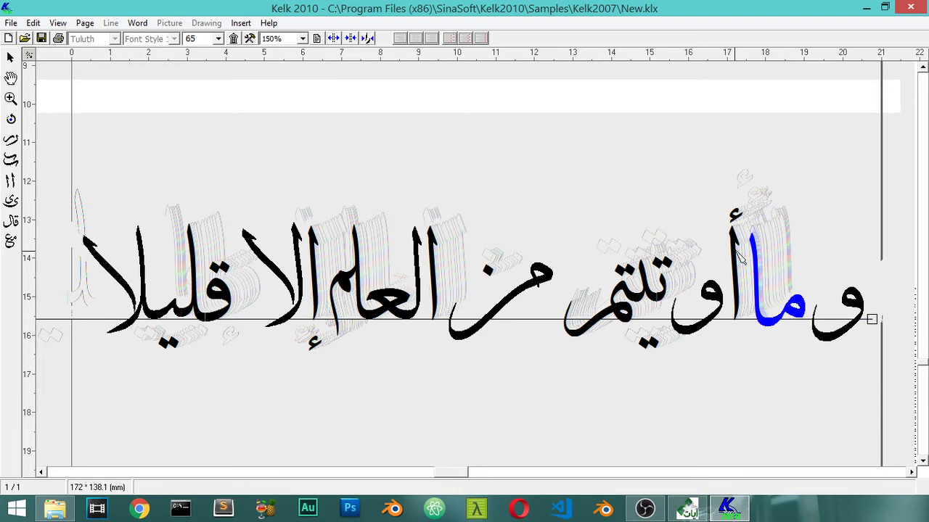
# Step: Separate the alef of أوتيتم from ما, adjust its waw, and set the hamza over it
pyautogui.click(736, 248)
pyautogui.moveTo(737, 247); pyautogui.dragTo(740, 254)
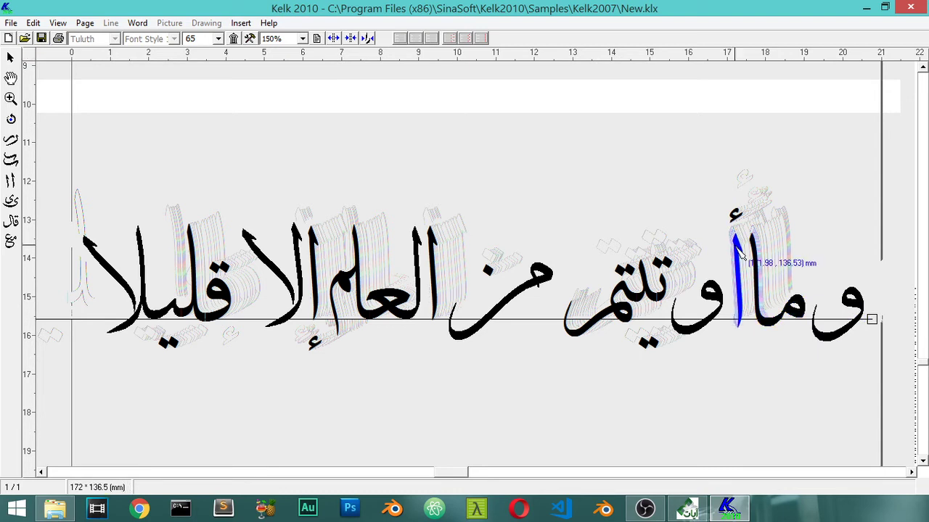
pyautogui.moveTo(719, 302)
pyautogui.mouseDown()
pyautogui.moveTo(726, 309)
pyautogui.moveTo(703, 313)
pyautogui.mouseUp()
pyautogui.click(741, 254)
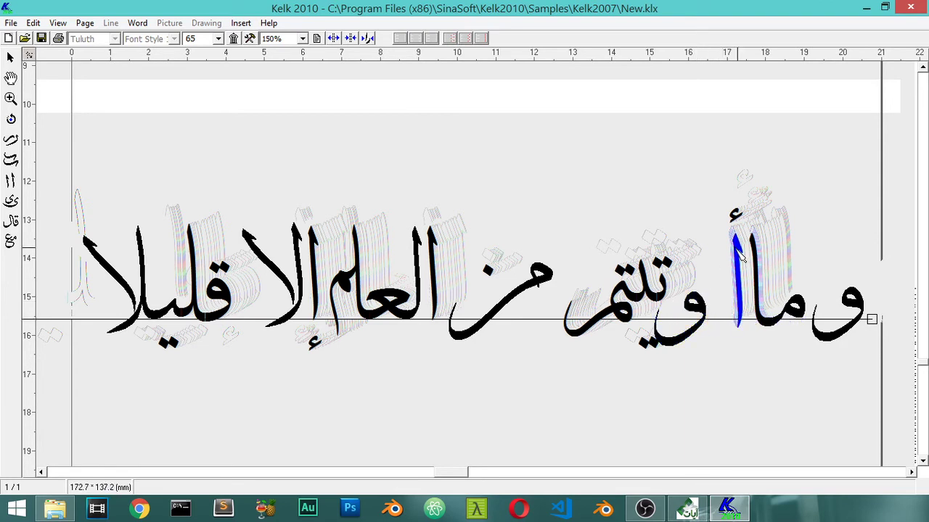
pyautogui.moveTo(737, 256); pyautogui.dragTo(712, 251)
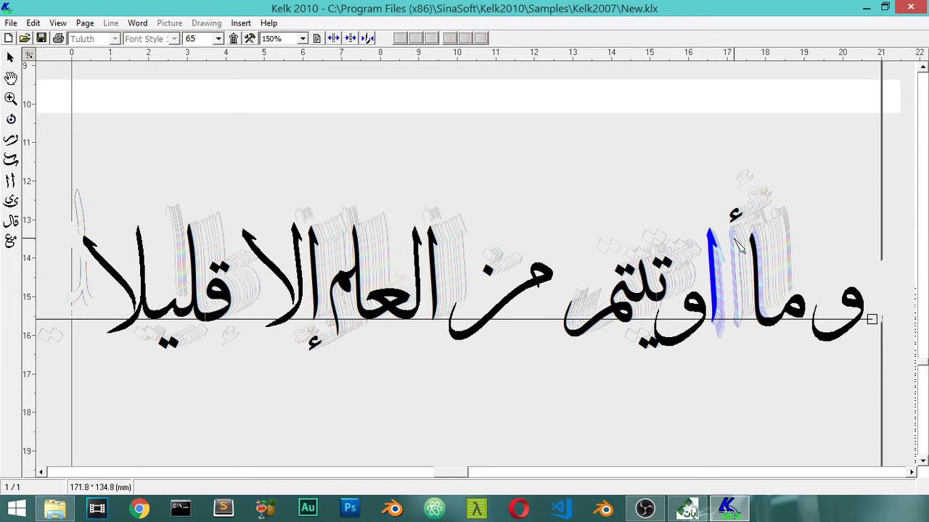
pyautogui.click(736, 217)
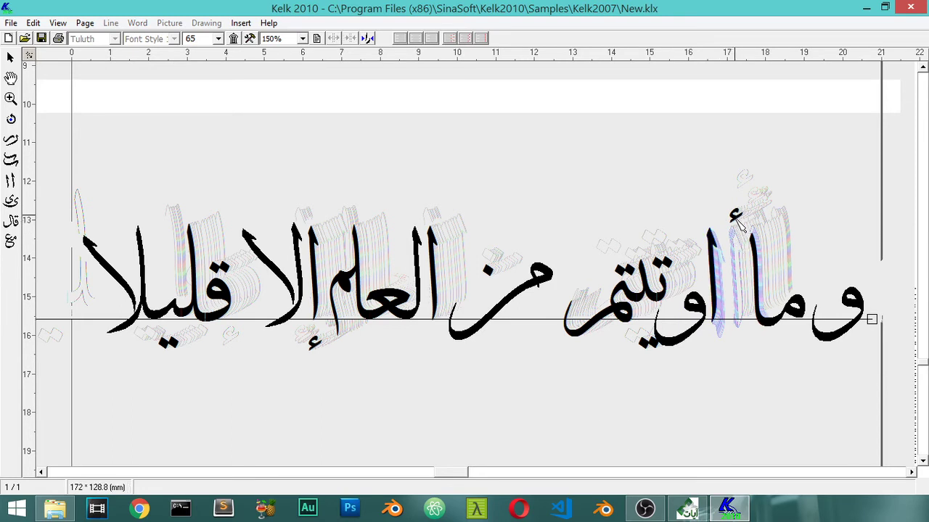
pyautogui.moveTo(735, 221); pyautogui.dragTo(706, 224)
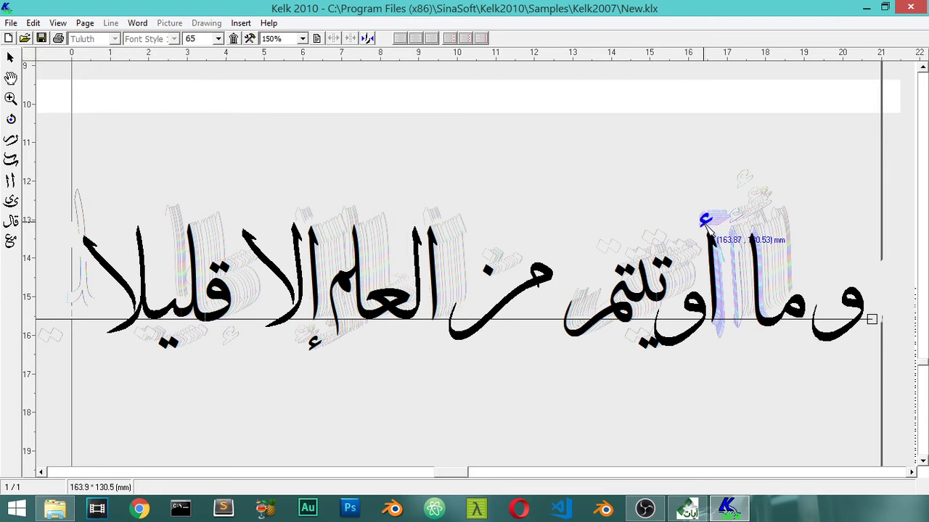
# Step: Reposition تيتم and its upper dots, and set the lower dots to size 50 near the baseline
pyautogui.click(657, 309)
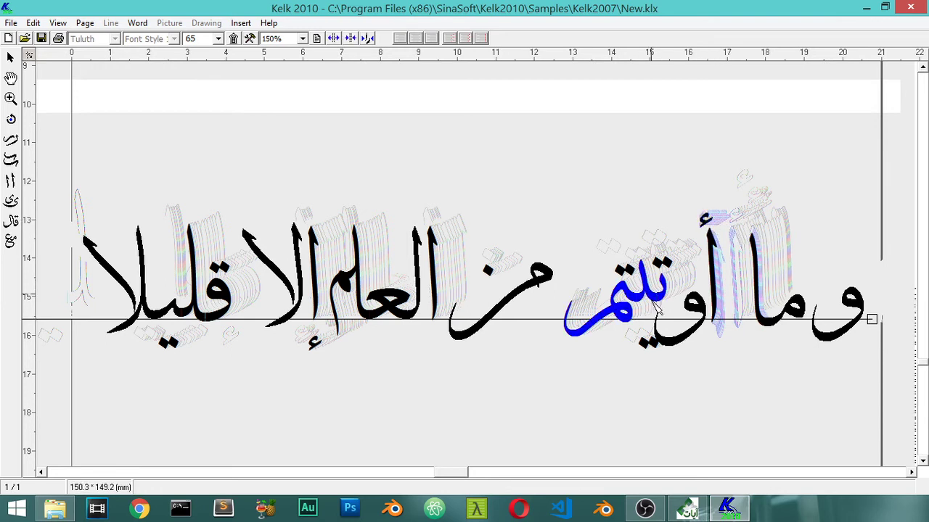
pyautogui.moveTo(655, 304); pyautogui.dragTo(659, 311)
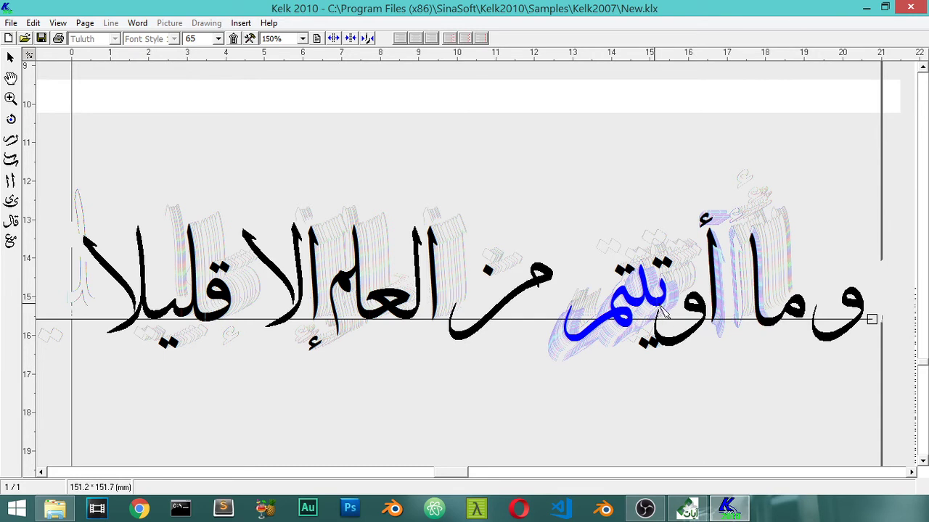
pyautogui.click(661, 267)
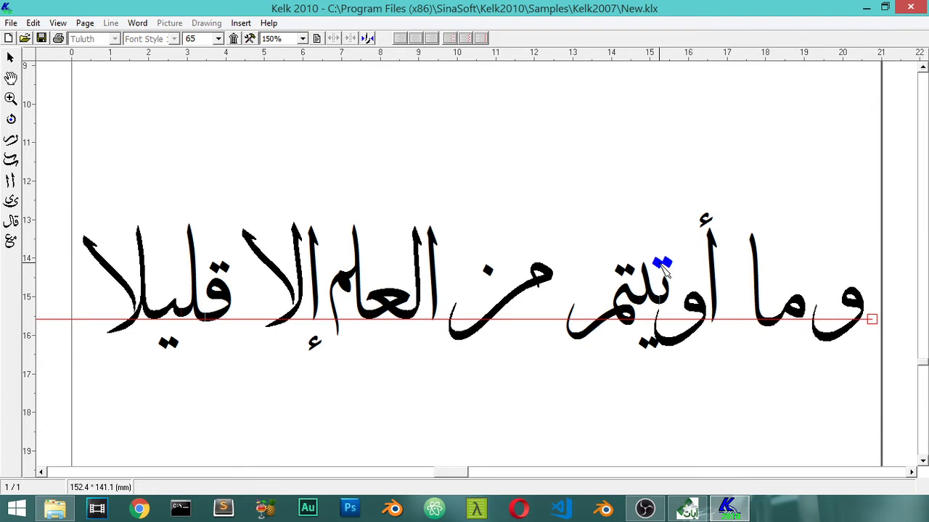
pyautogui.click(659, 264)
pyautogui.moveTo(633, 272); pyautogui.dragTo(626, 275)
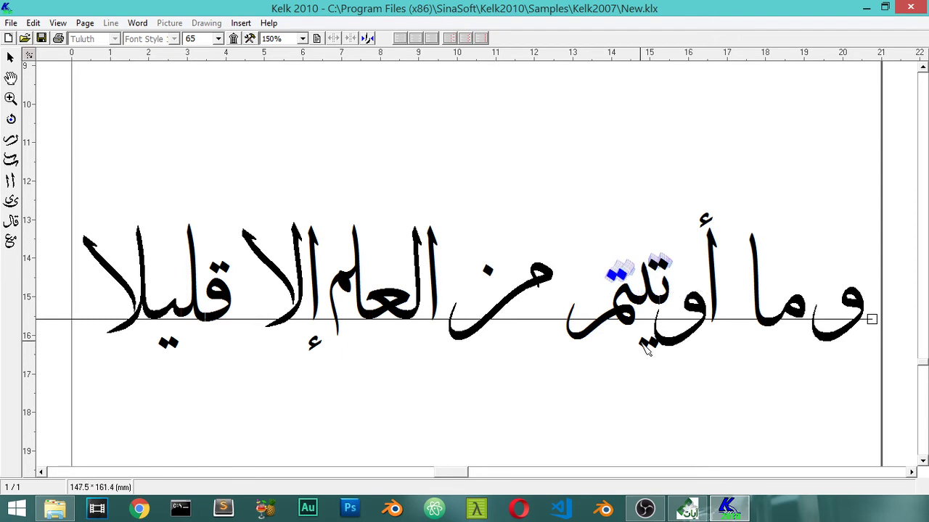
pyautogui.click(656, 348)
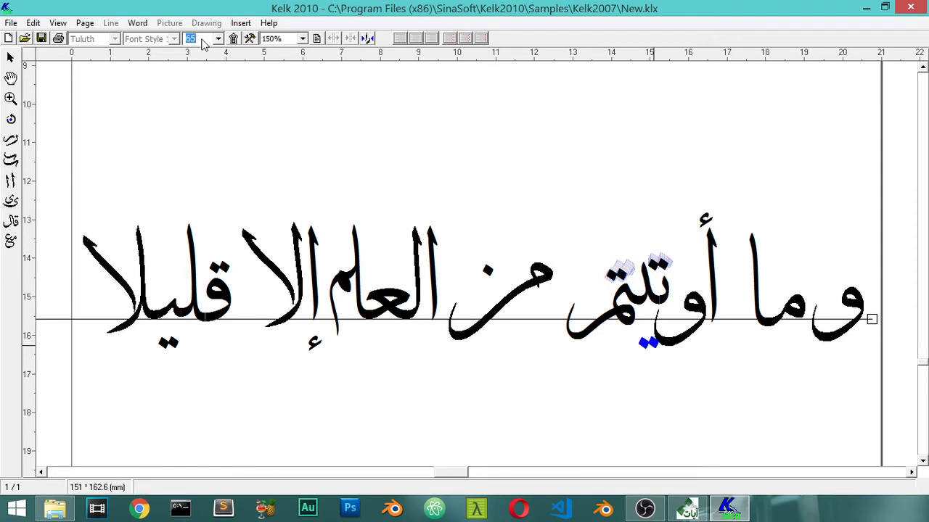
pyautogui.write('50')
pyautogui.press('Return')
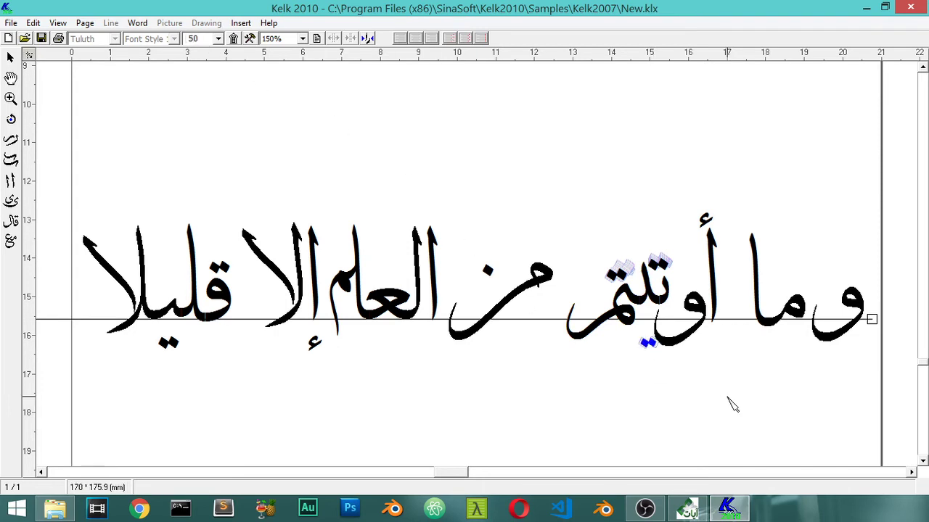
pyautogui.moveTo(648, 343); pyautogui.dragTo(658, 320)
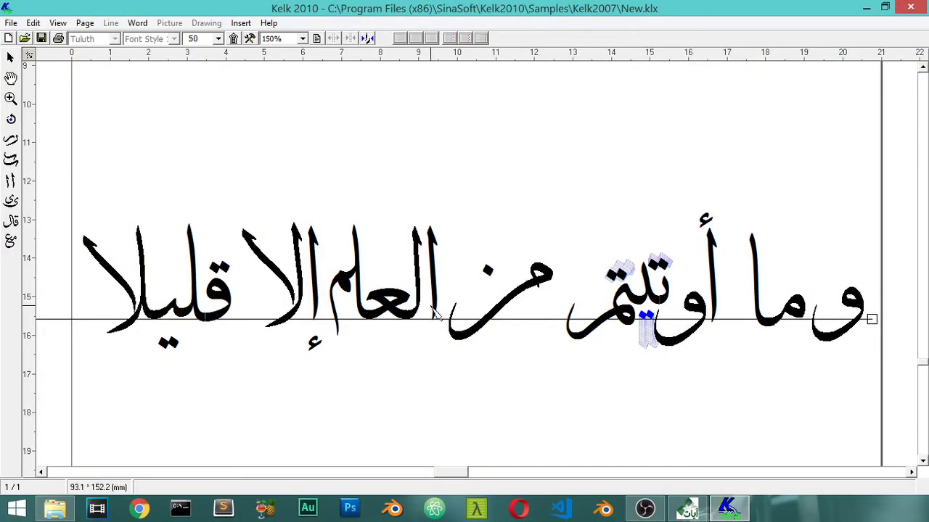
# Step: Nudge the dots above تيتم, give من its fourth alternate shape, and move it right
pyautogui.moveTo(660, 267); pyautogui.dragTo(664, 266)
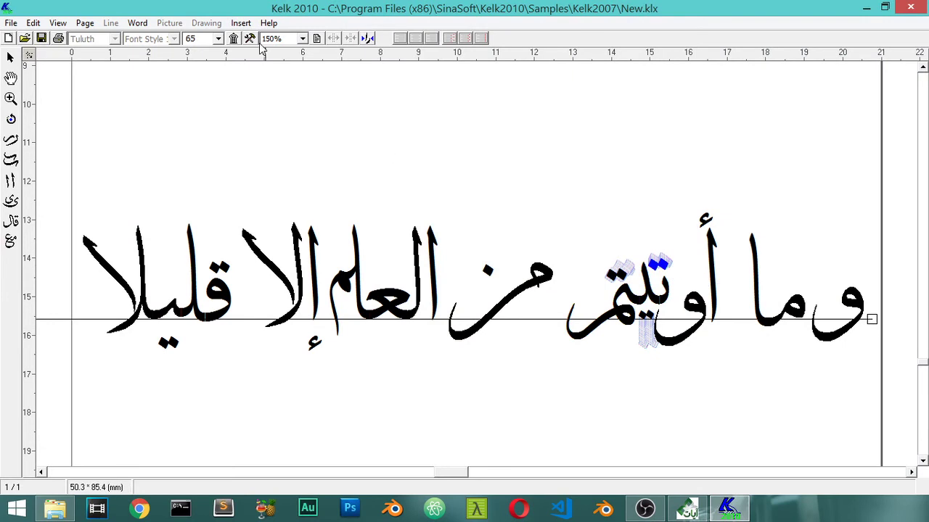
pyautogui.write('60')
pyautogui.press('Return')
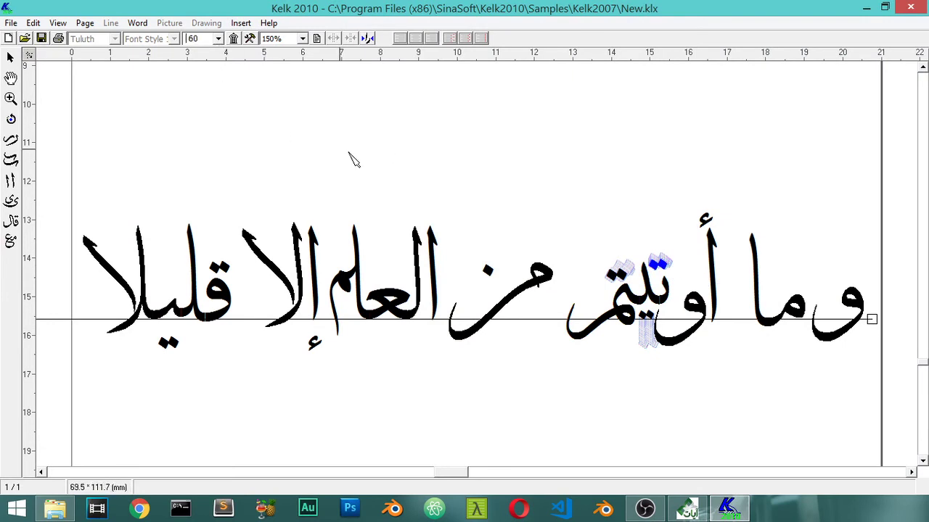
pyautogui.click(537, 289)
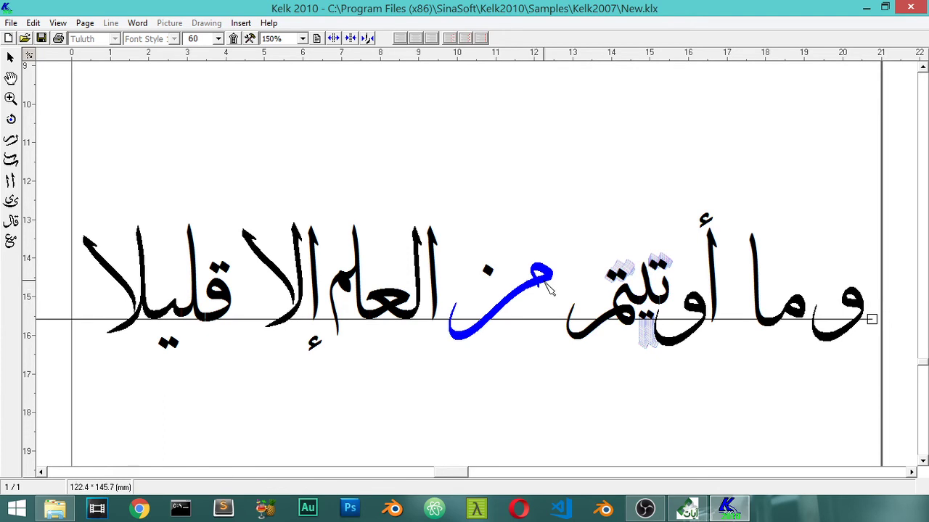
pyautogui.rightClick(549, 288)
pyautogui.click(592, 349)
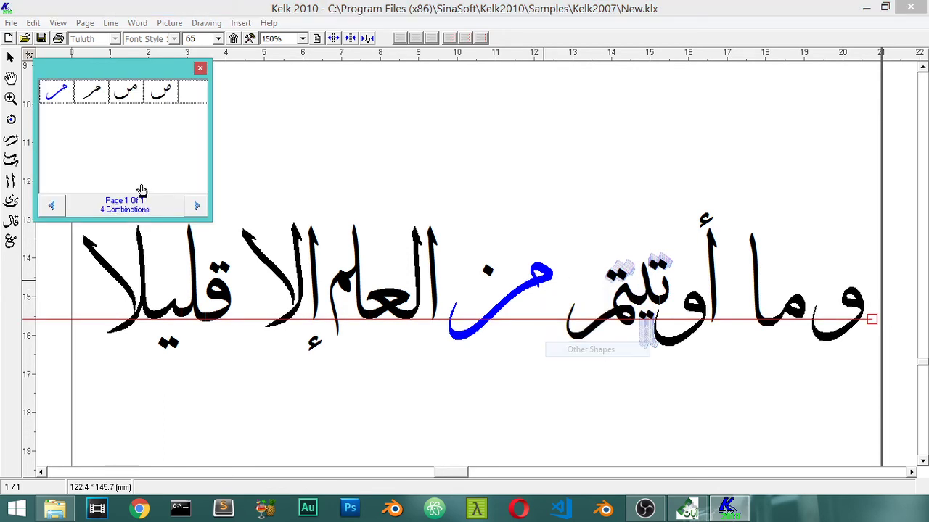
pyautogui.click(159, 102)
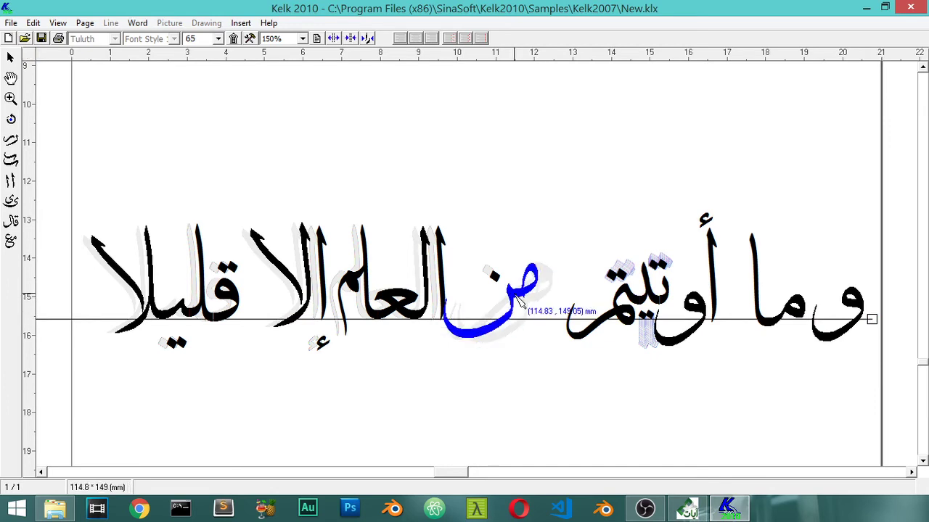
pyautogui.moveTo(524, 303); pyautogui.dragTo(537, 310)
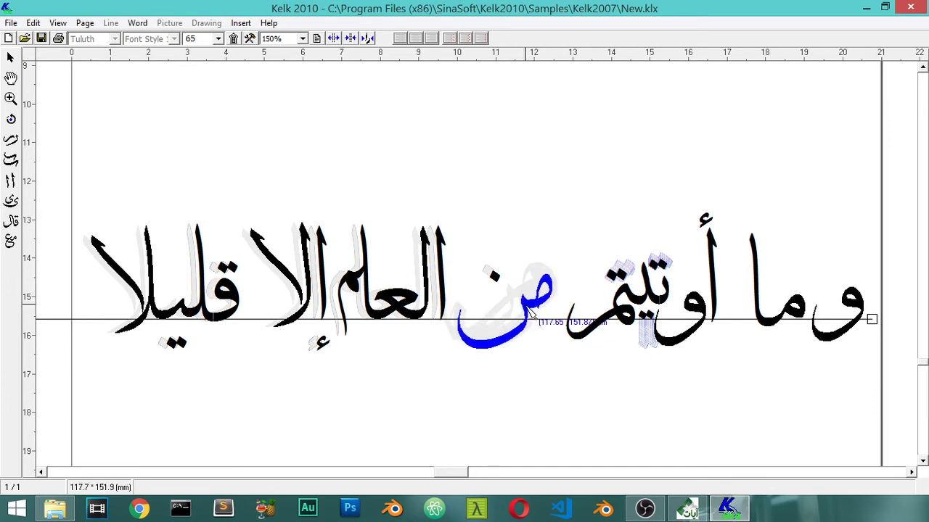
# Step: Give من a different alternate shape and lower its dot
pyautogui.rightClick(538, 310)
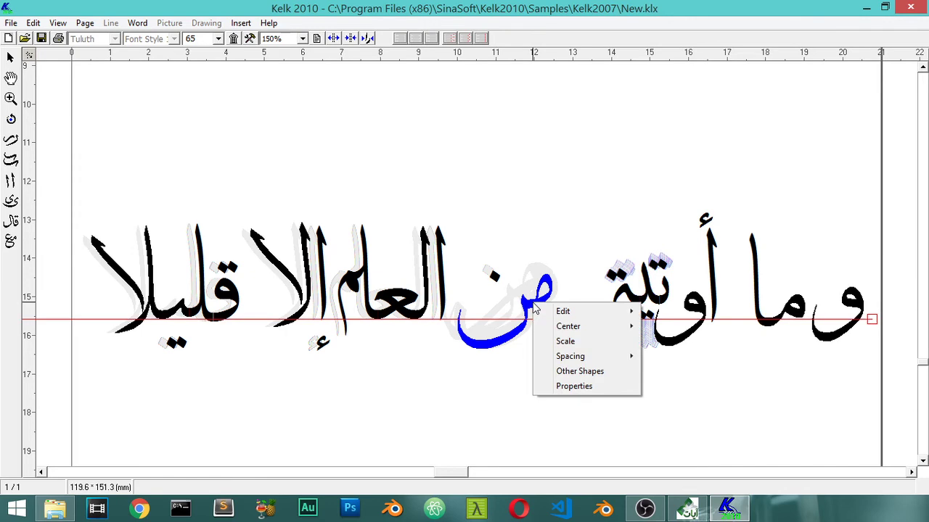
pyautogui.click(586, 382)
pyautogui.click(523, 371)
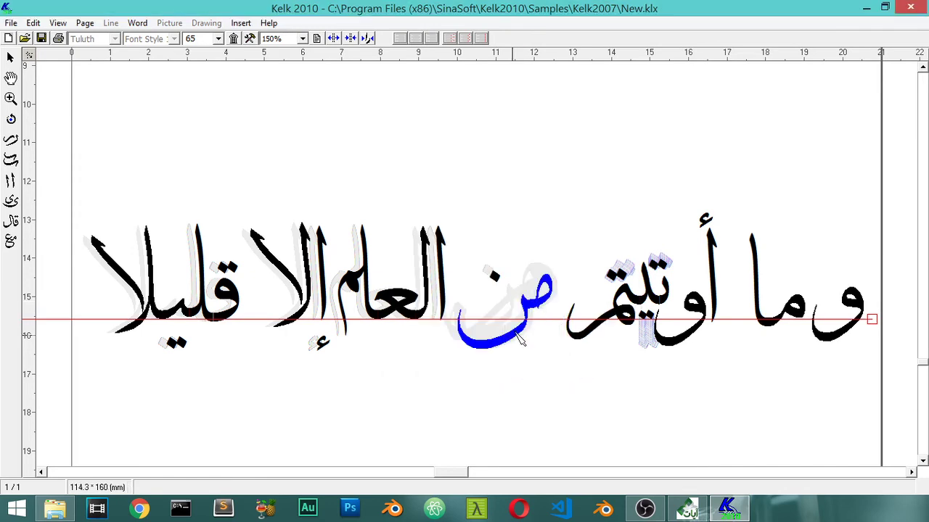
pyautogui.rightClick(541, 311)
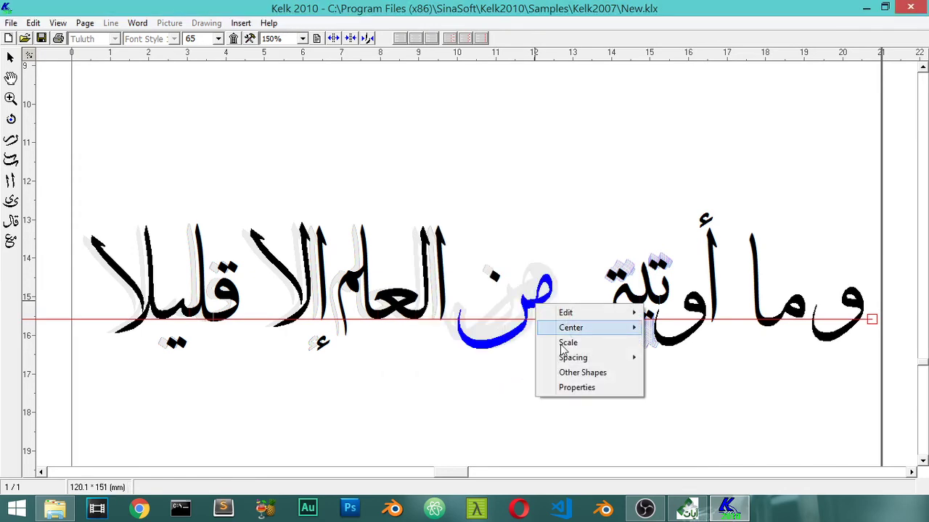
pyautogui.click(578, 373)
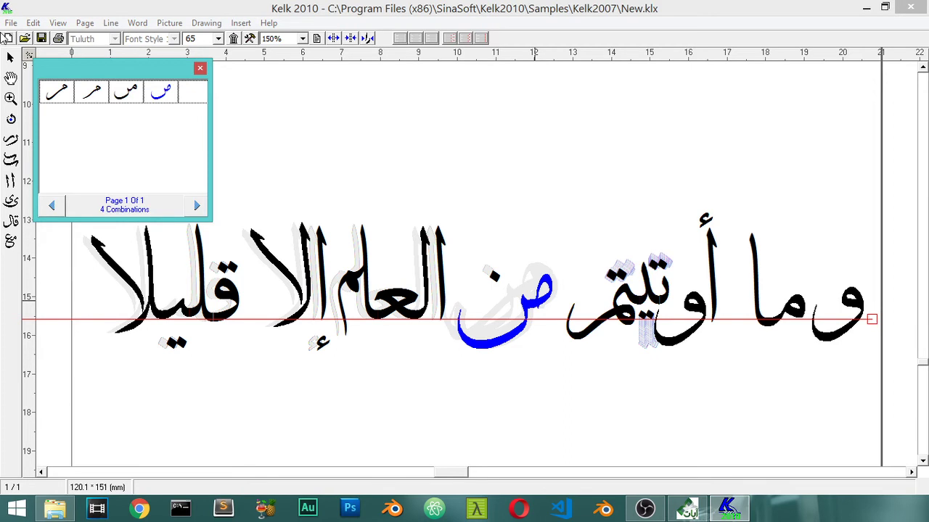
pyautogui.click(123, 96)
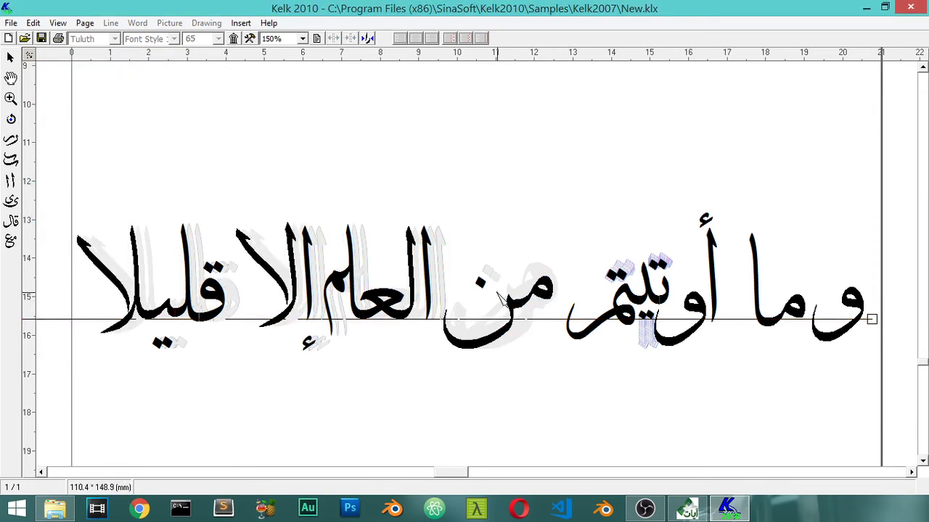
pyautogui.moveTo(484, 286); pyautogui.dragTo(476, 314)
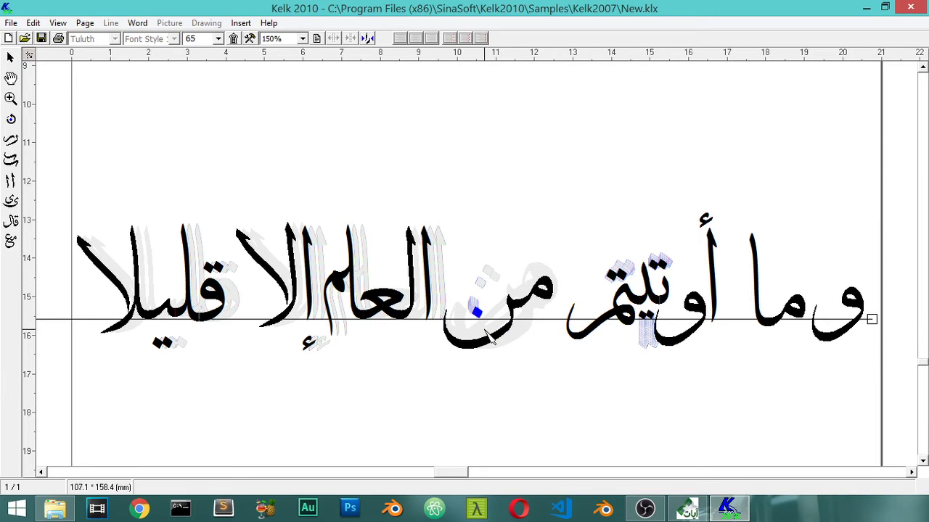
# Step: Set the word من to size 60 and deselect to check the result
pyautogui.click(527, 311)
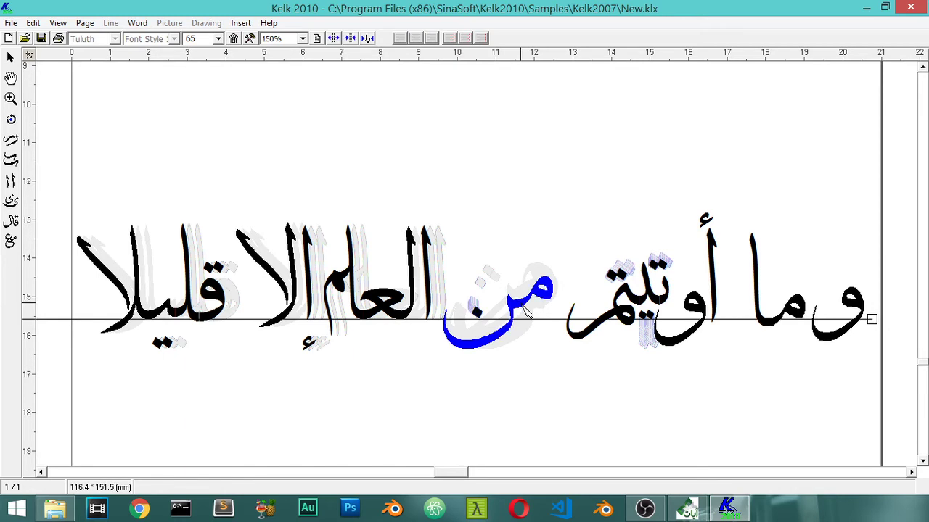
pyautogui.rightClick(528, 310)
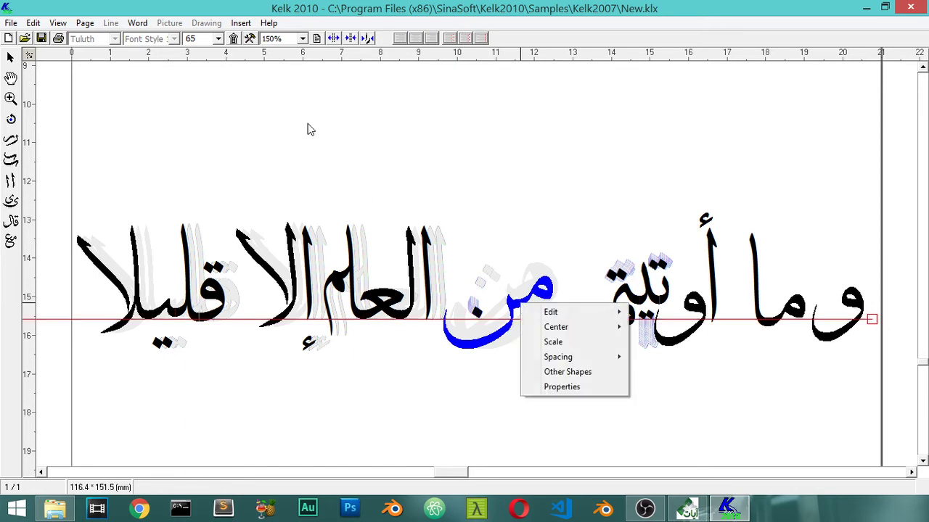
pyautogui.click(203, 42)
pyautogui.write('0')
pyautogui.press('Return')
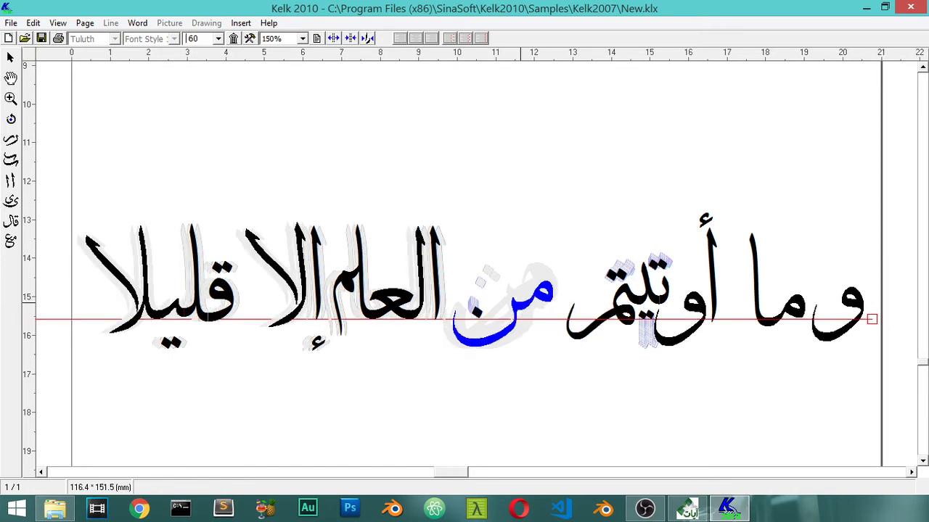
pyautogui.click(521, 378)
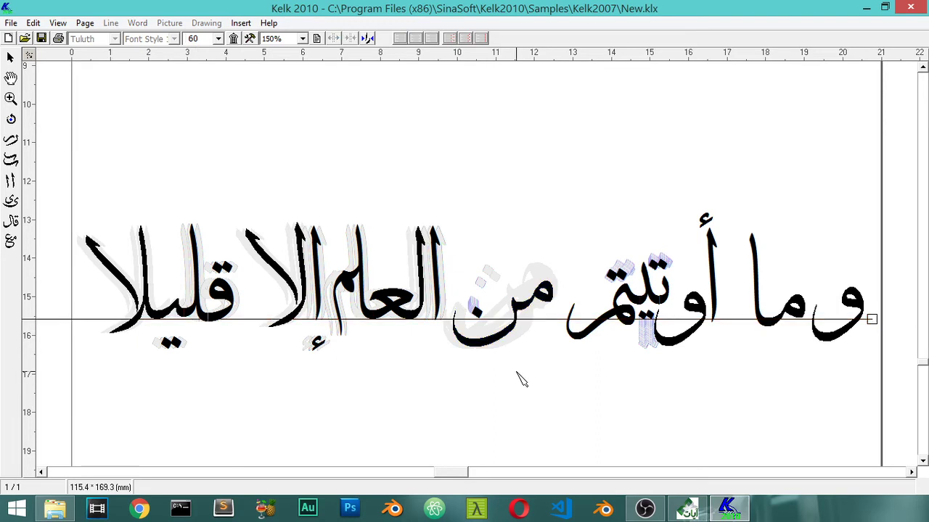
# Step: Shift the lam-alef and alef of إلا left and move its hamza up under it
pyautogui.click(430, 248)
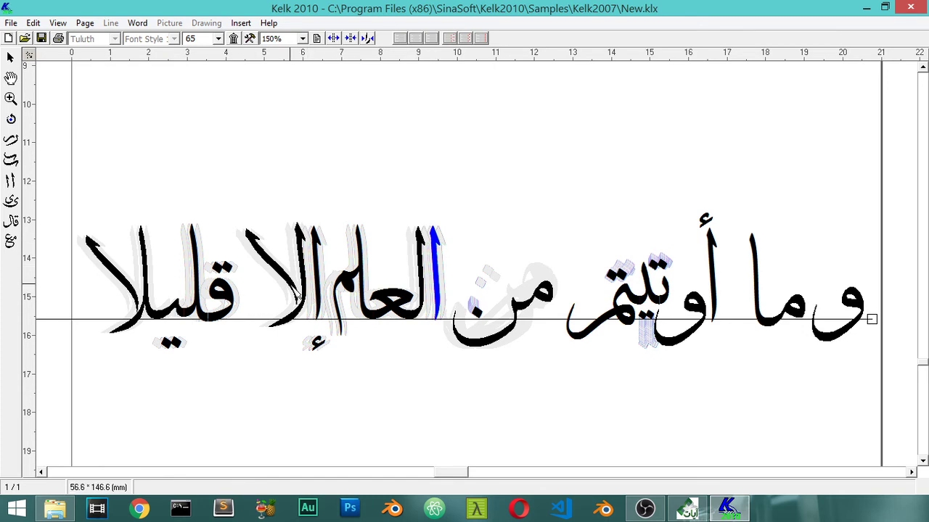
pyautogui.click(297, 291)
pyautogui.moveTo(290, 291); pyautogui.dragTo(277, 290)
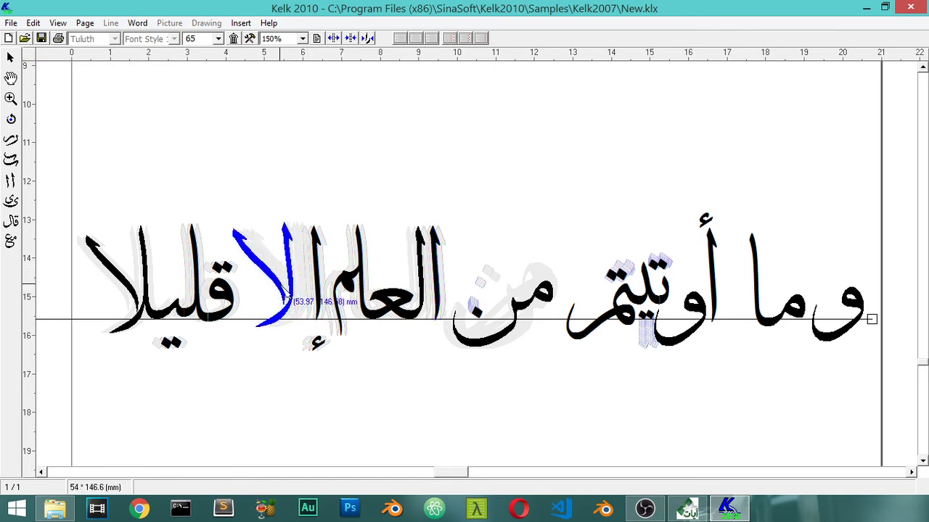
pyautogui.moveTo(316, 246); pyautogui.dragTo(302, 248)
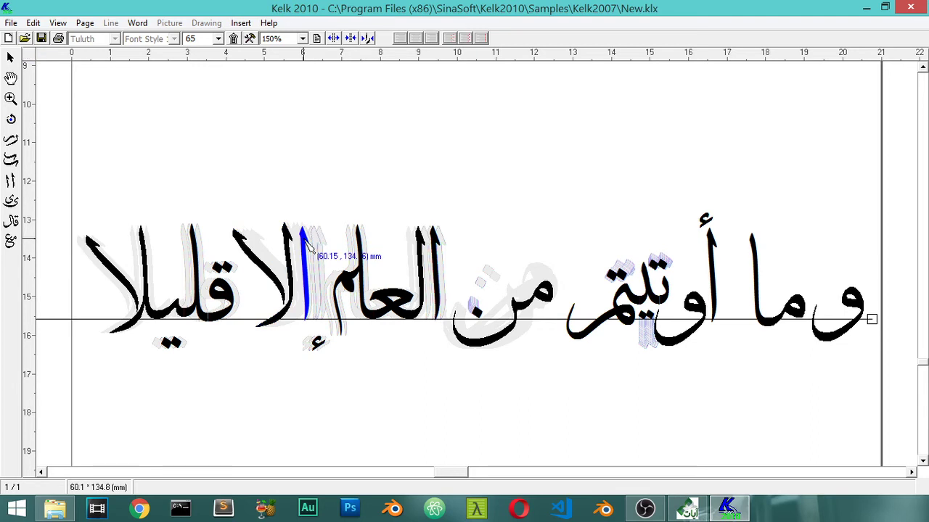
pyautogui.click(316, 348)
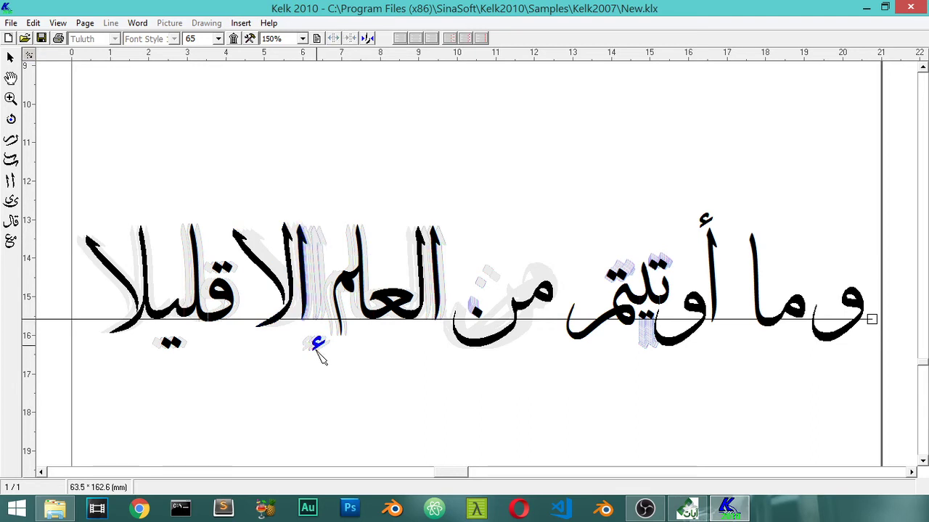
pyautogui.moveTo(318, 346); pyautogui.dragTo(305, 333)
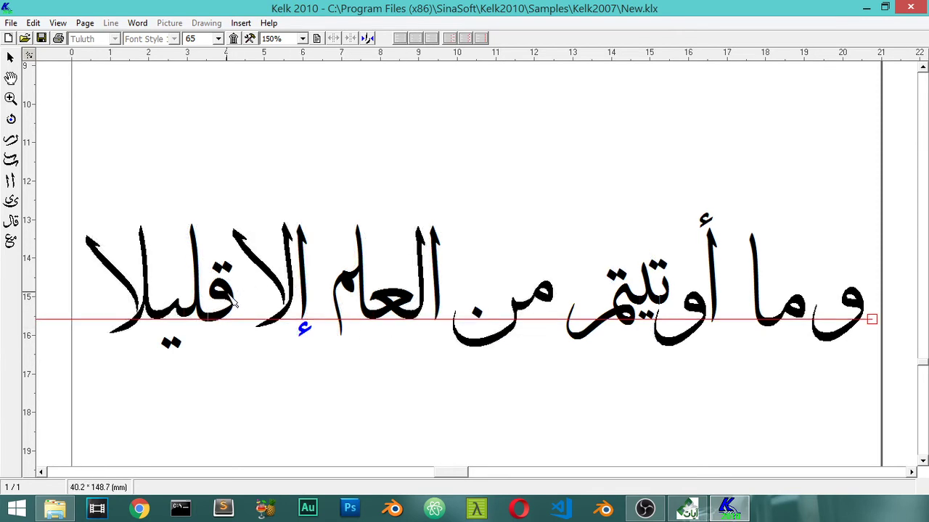
# Step: Shift قليلا slightly left, reposition its dots, and nudge the lam-alif of إلا
pyautogui.moveTo(233, 303); pyautogui.dragTo(227, 304)
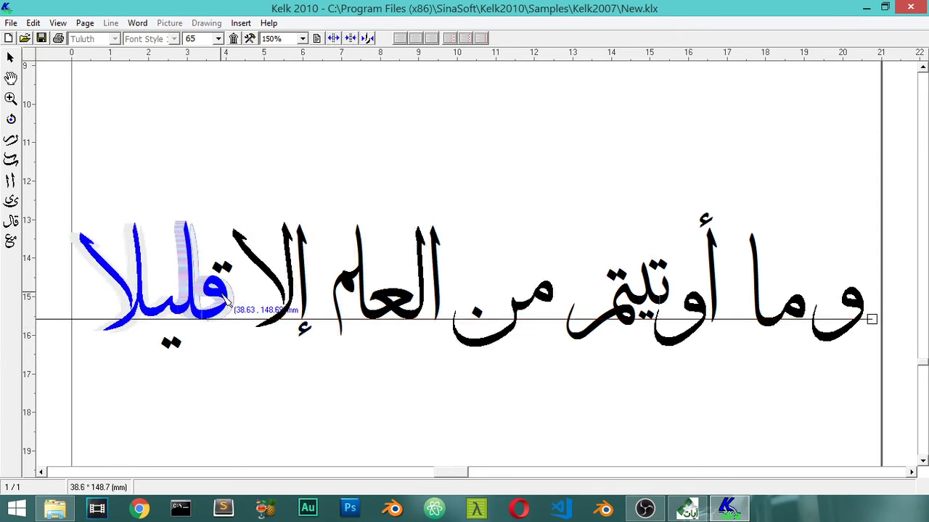
pyautogui.click(221, 267)
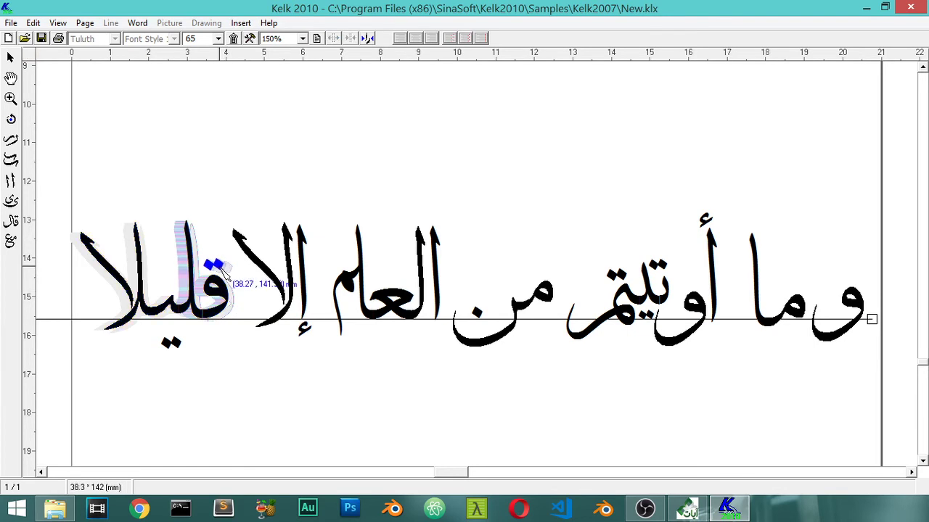
pyautogui.moveTo(173, 347); pyautogui.dragTo(163, 330)
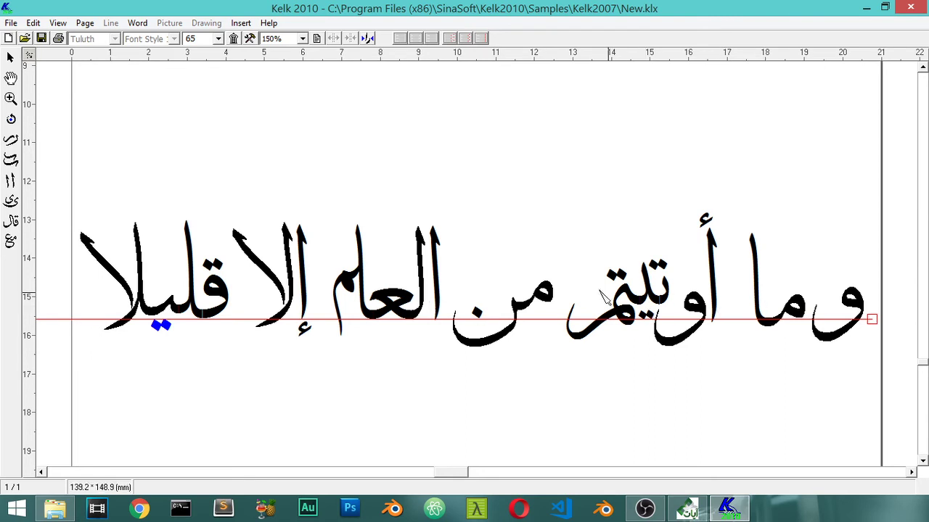
pyautogui.click(291, 241)
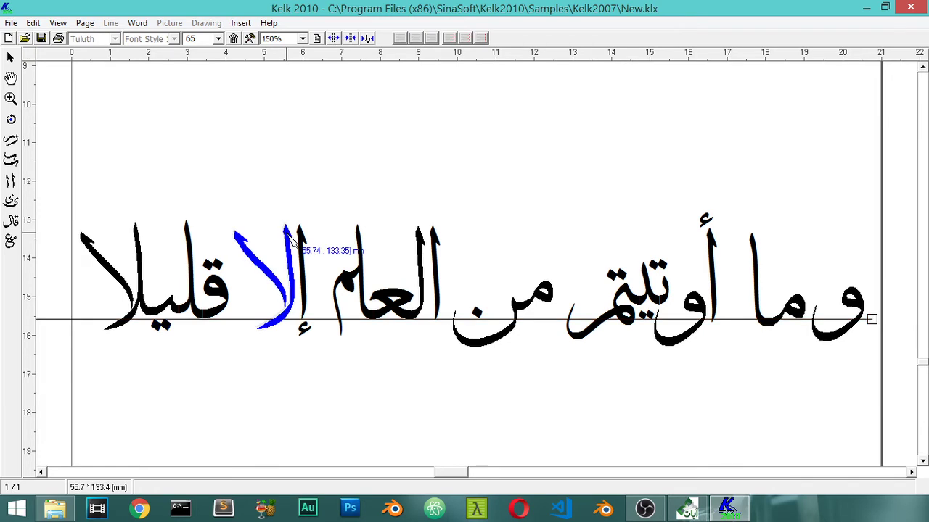
pyautogui.moveTo(291, 238)
pyautogui.mouseDown()
pyautogui.moveTo(291, 228)
pyautogui.moveTo(293, 235)
pyautogui.mouseUp()
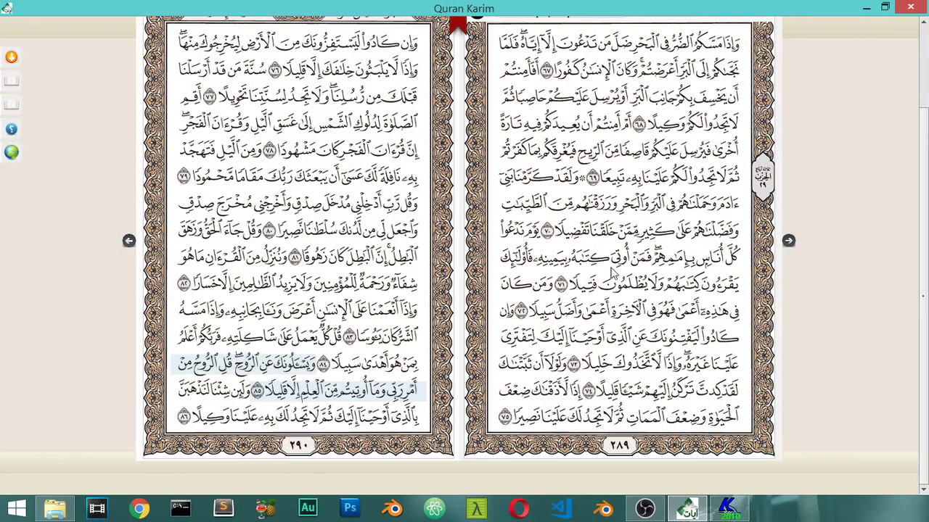
# Step: Compare the highlighted verse in Quran Karim against the Kelk 2010 calligraphy, ending in Kelk 2010
pyautogui.click(644, 511)
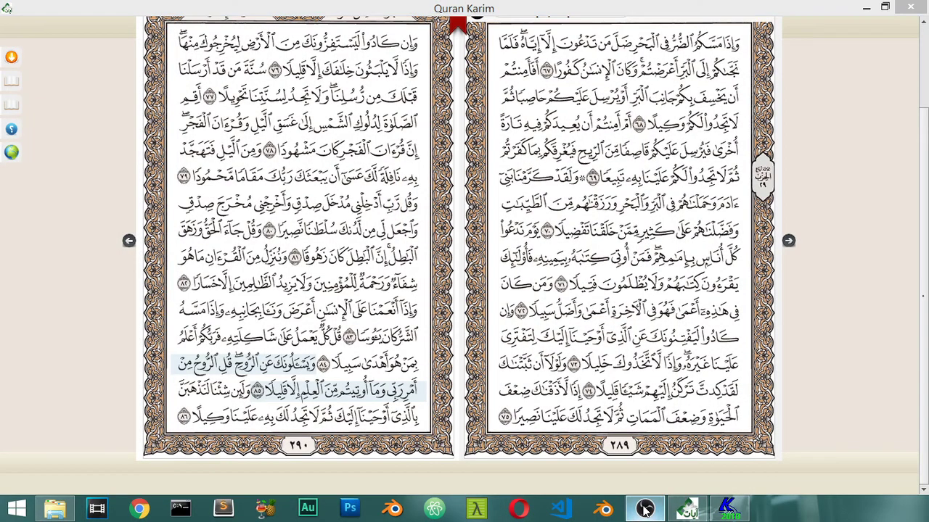
pyautogui.click(685, 512)
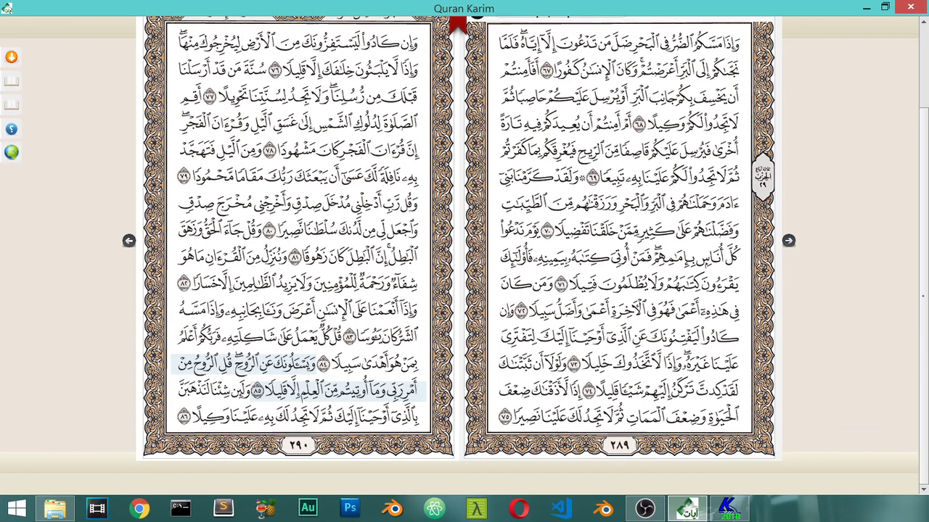
pyautogui.click(727, 510)
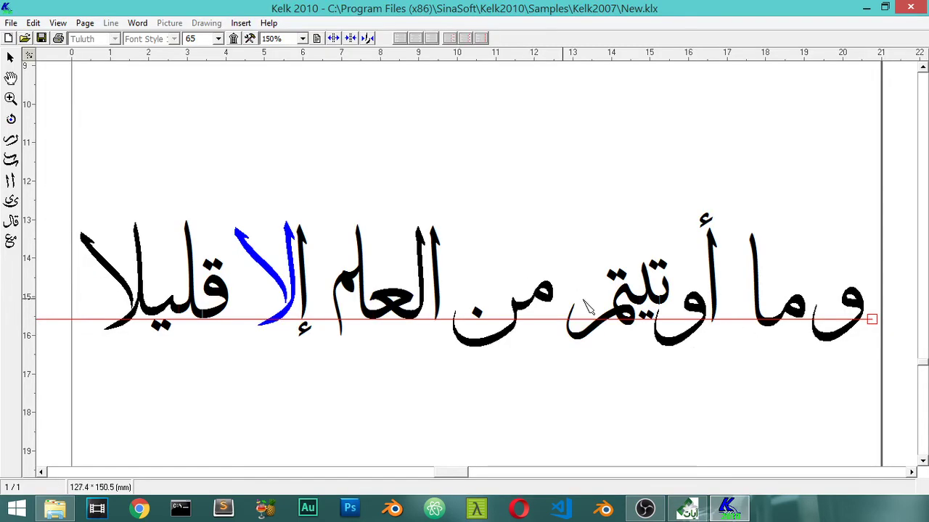
pyautogui.hotkey('alt', 'Tab')
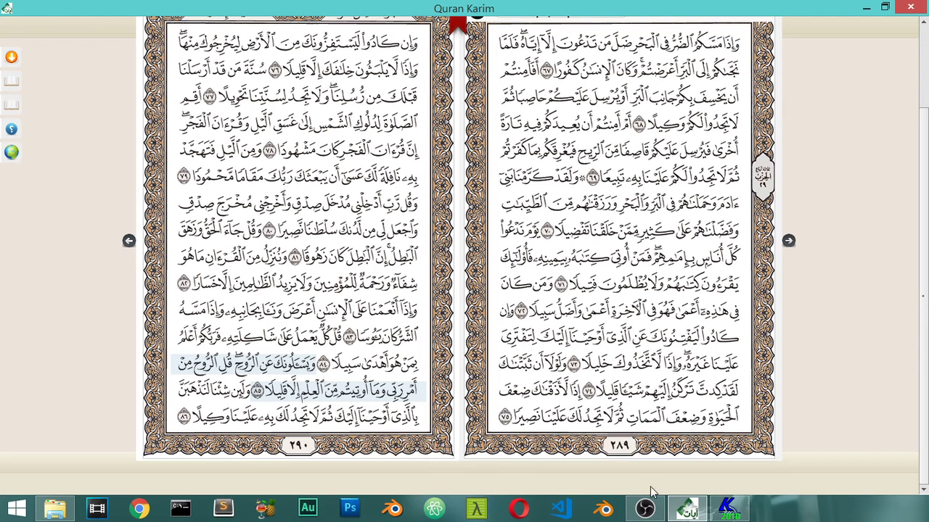
pyautogui.click(727, 510)
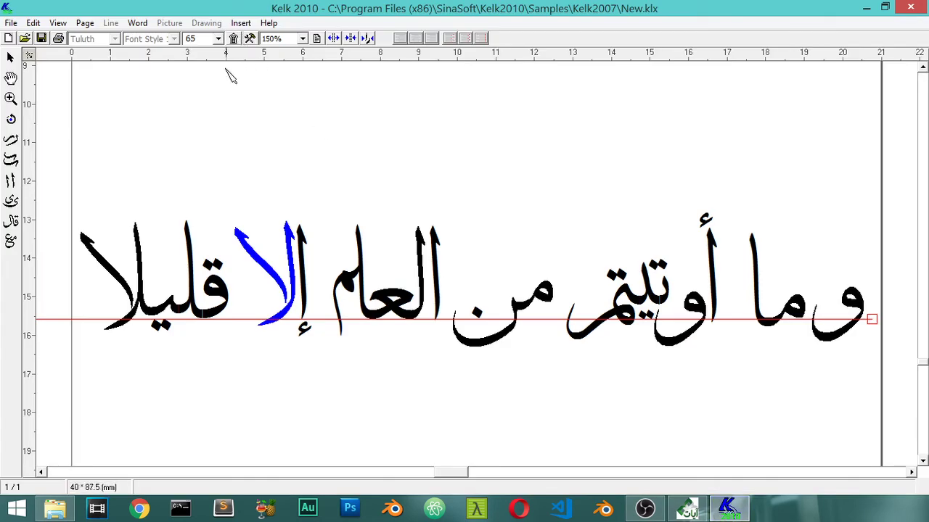
# Step: Place a fatha over the opening waw from the diacritics palette and drag it larger
pyautogui.moveTo(692, 53); pyautogui.dragTo(357, 117)
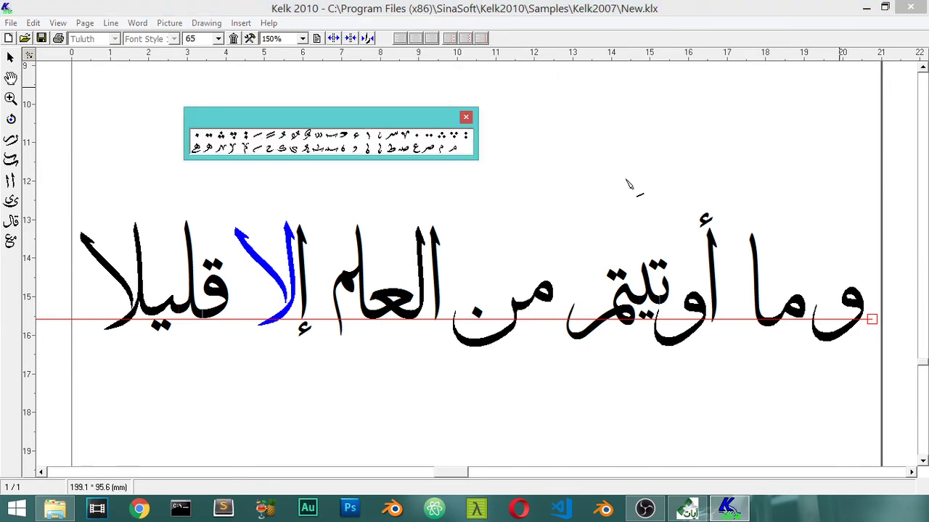
pyautogui.click(336, 151)
pyautogui.click(253, 136)
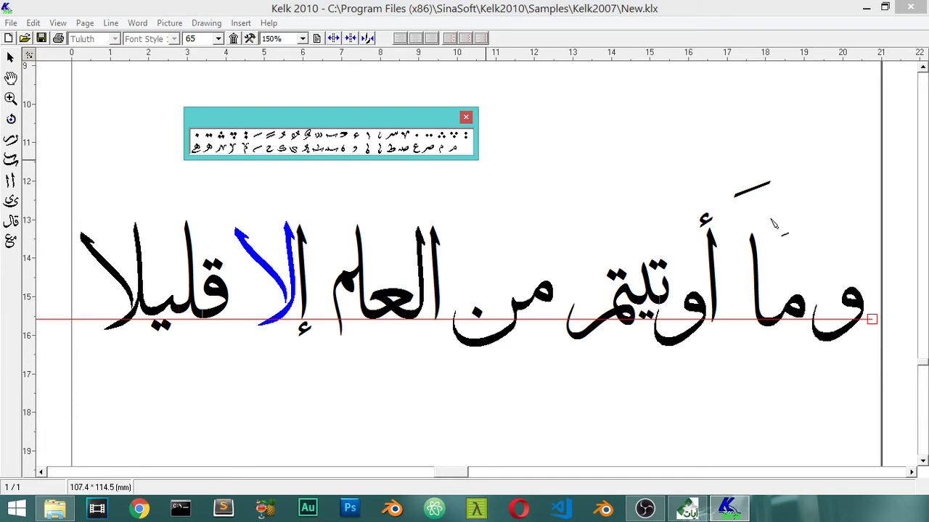
pyautogui.click(842, 265)
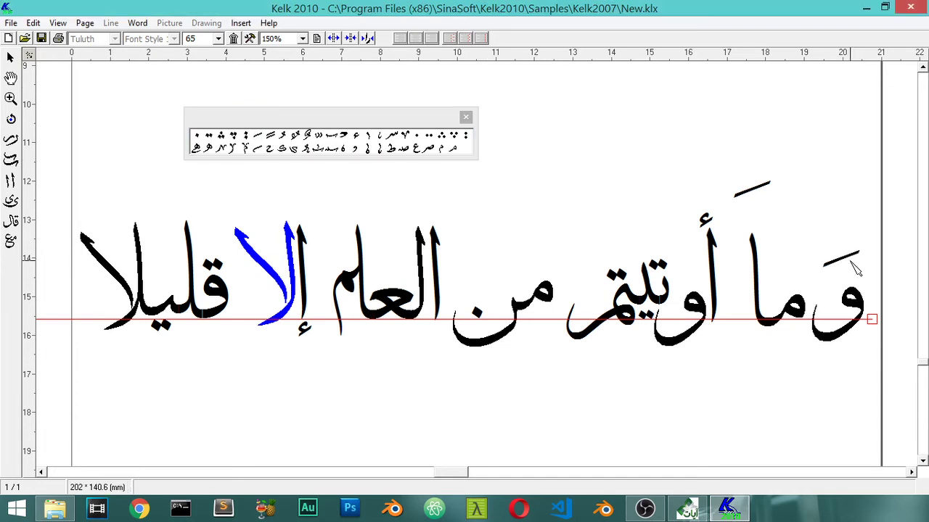
pyautogui.click(758, 196)
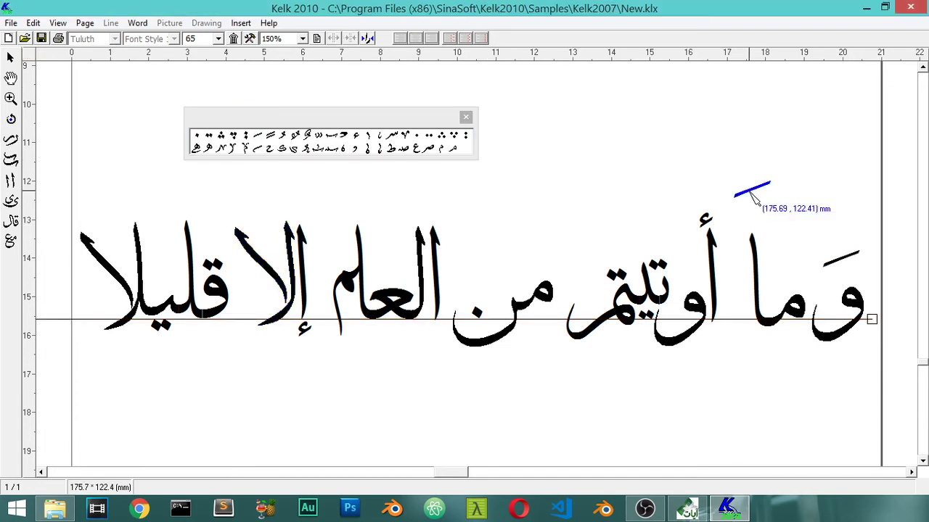
pyautogui.click(793, 237)
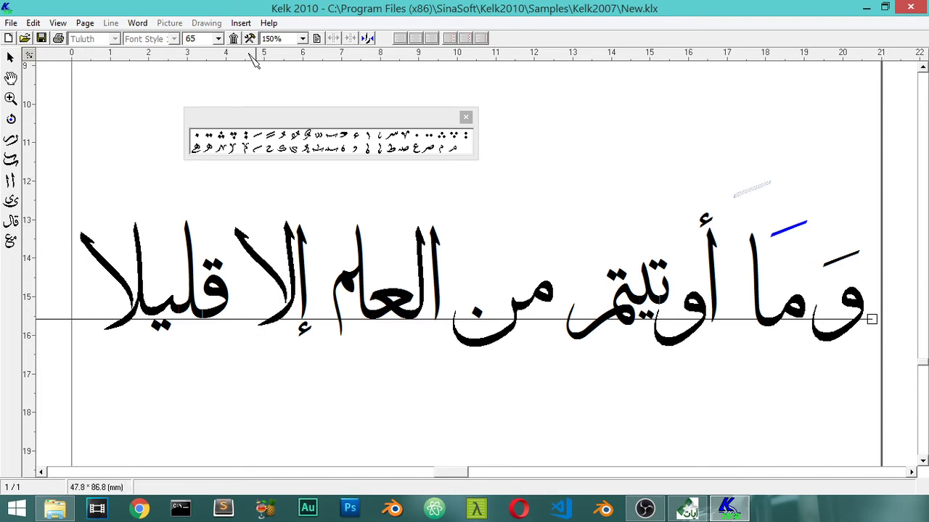
pyautogui.write('5')
pyautogui.press('Return')
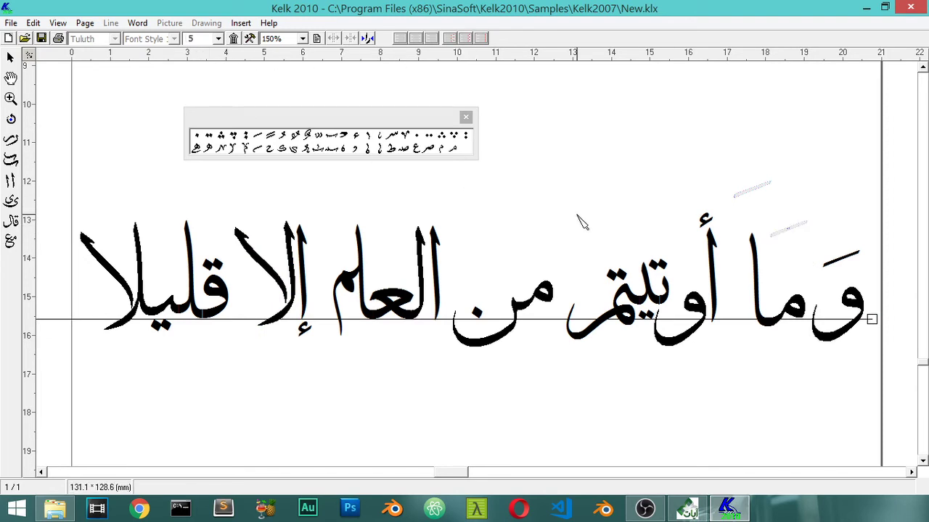
pyautogui.click(467, 116)
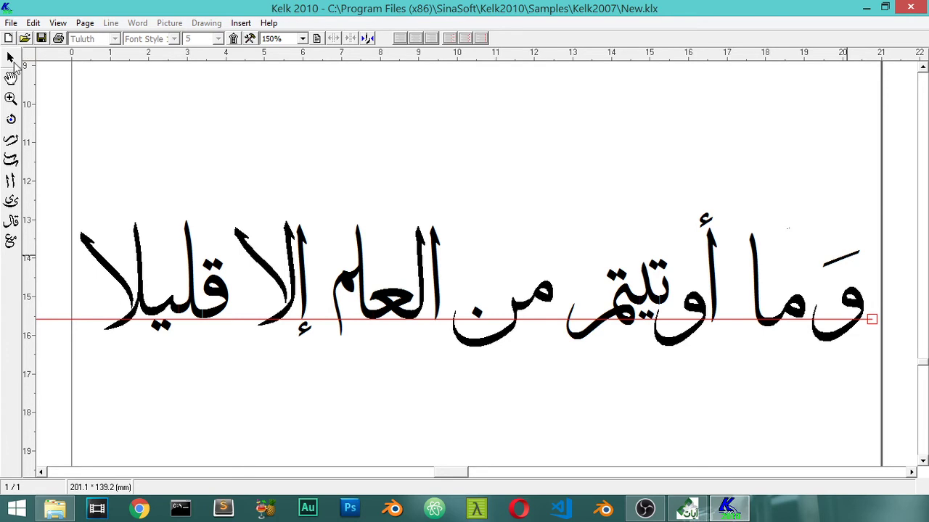
pyautogui.click(845, 266)
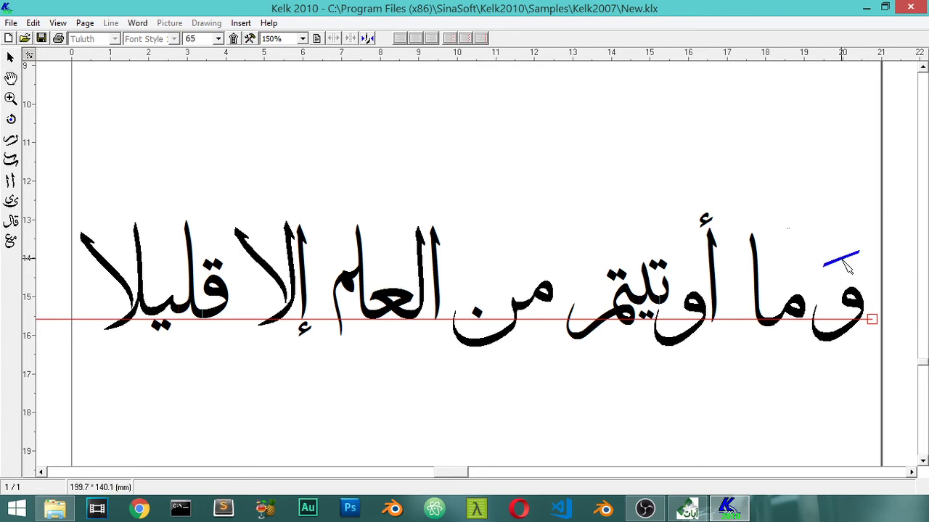
pyautogui.moveTo(847, 267); pyautogui.dragTo(867, 275)
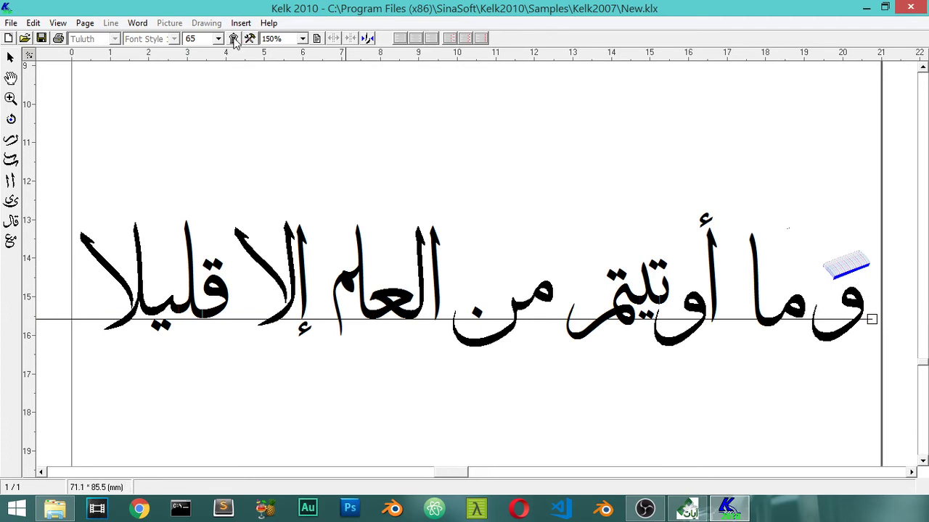
# Step: Drop a madda from the diacritics palette just above the alif of ما
pyautogui.moveTo(541, 109); pyautogui.dragTo(386, 109)
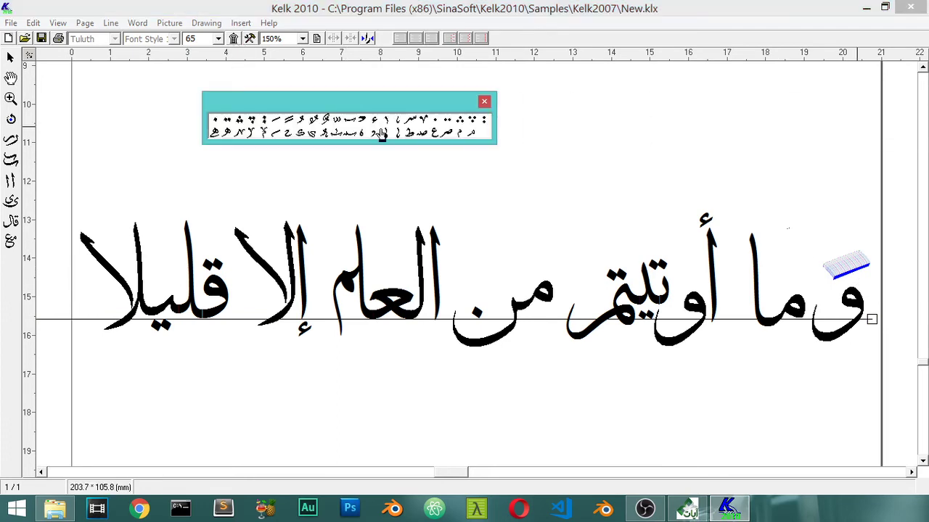
pyautogui.click(814, 254)
pyautogui.click(351, 125)
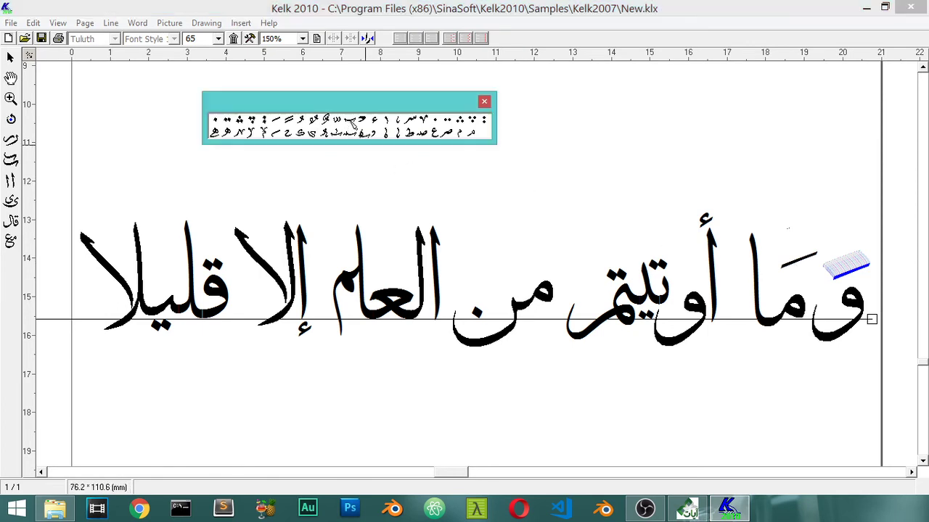
pyautogui.moveTo(754, 220)
pyautogui.mouseDown()
pyautogui.moveTo(781, 224)
pyautogui.moveTo(761, 232)
pyautogui.mouseUp()
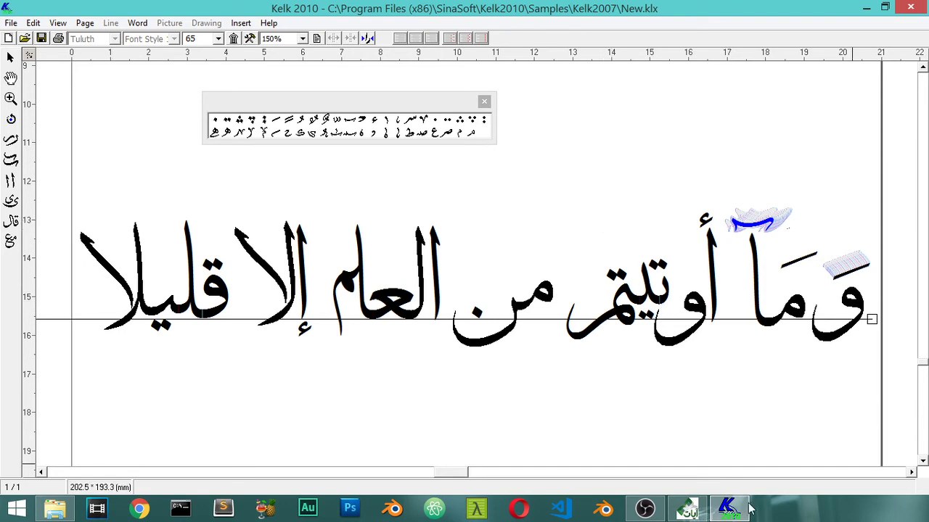
# Step: Add a damma above the alif of أوتيتم and a second mark below, checking the Quran text
pyautogui.click(687, 509)
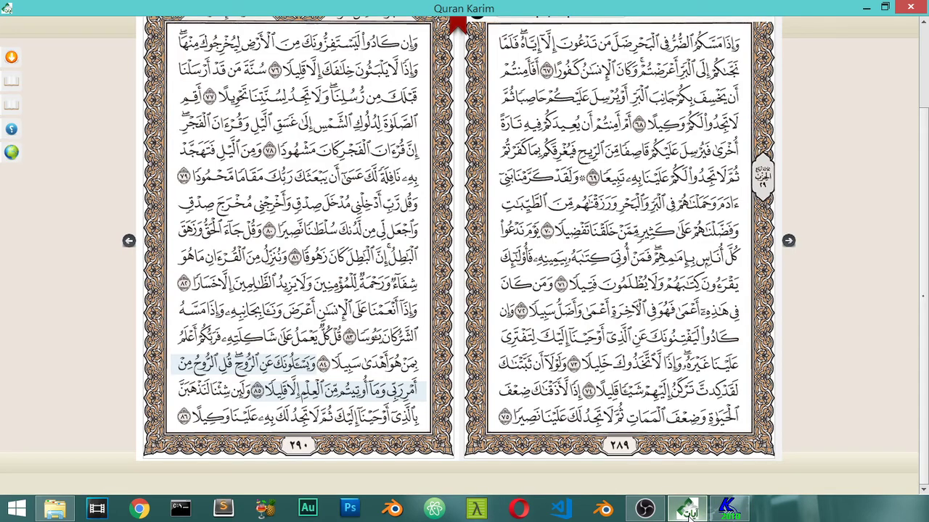
pyautogui.click(686, 509)
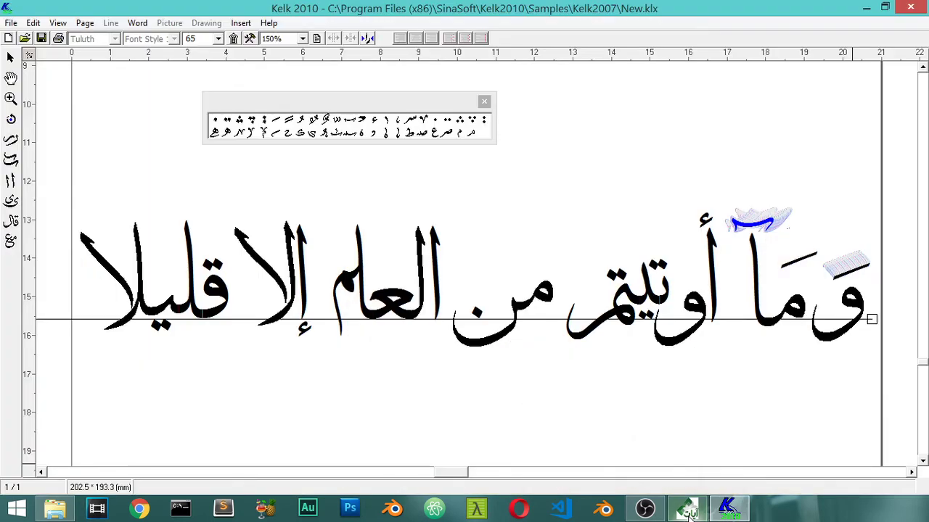
pyautogui.click(310, 127)
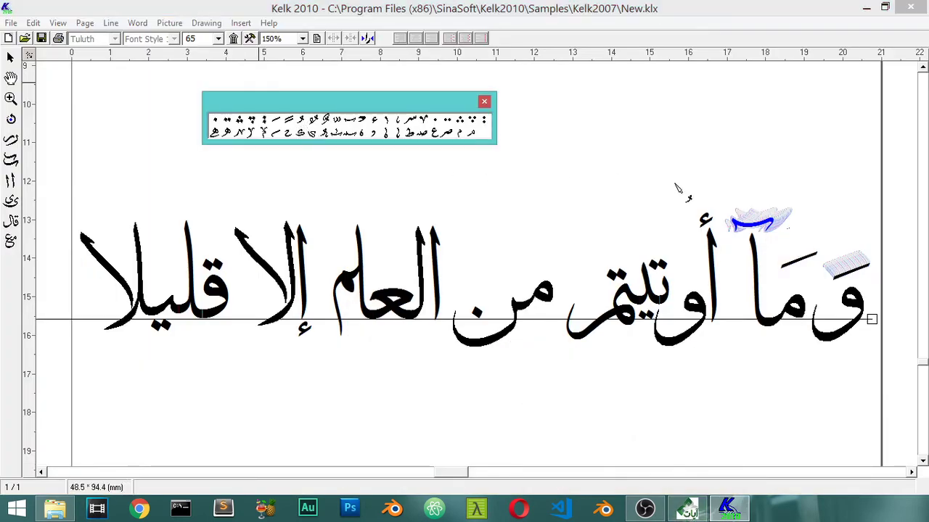
pyautogui.click(704, 183)
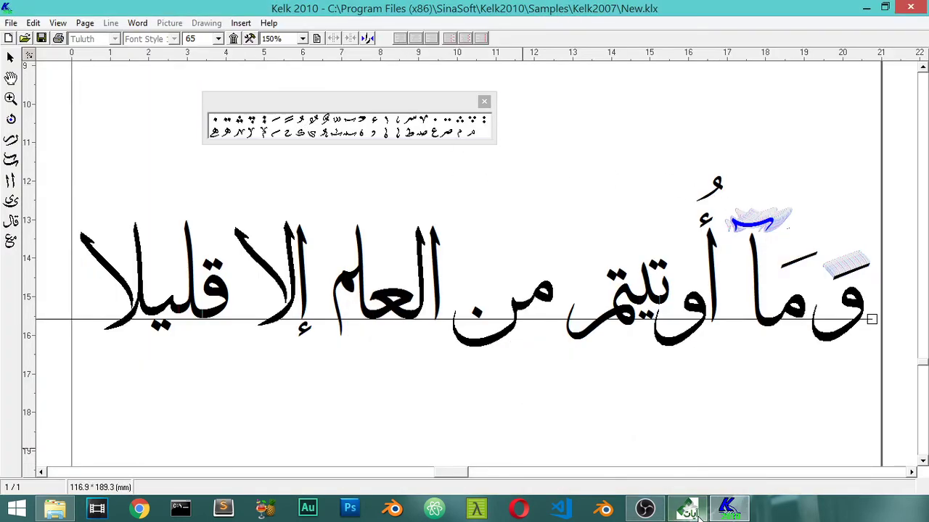
pyautogui.click(698, 515)
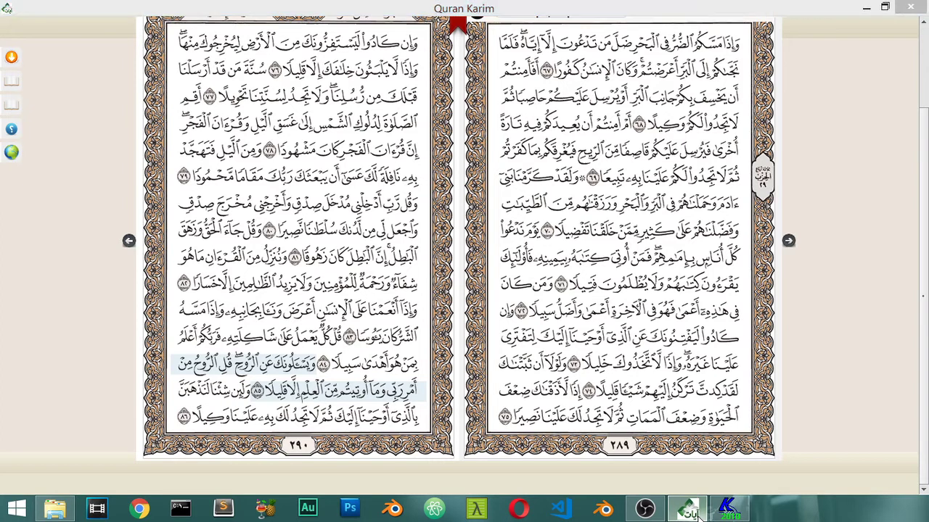
pyautogui.click(699, 515)
pyautogui.click(270, 126)
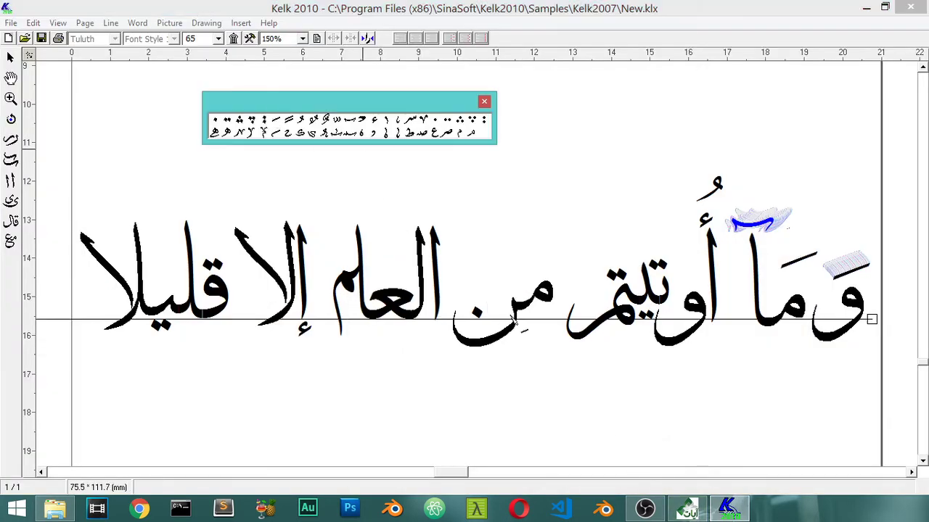
pyautogui.click(669, 368)
# Step: Add a damma above تيتم and a fatha above من, per the Quran text
pyautogui.click(699, 514)
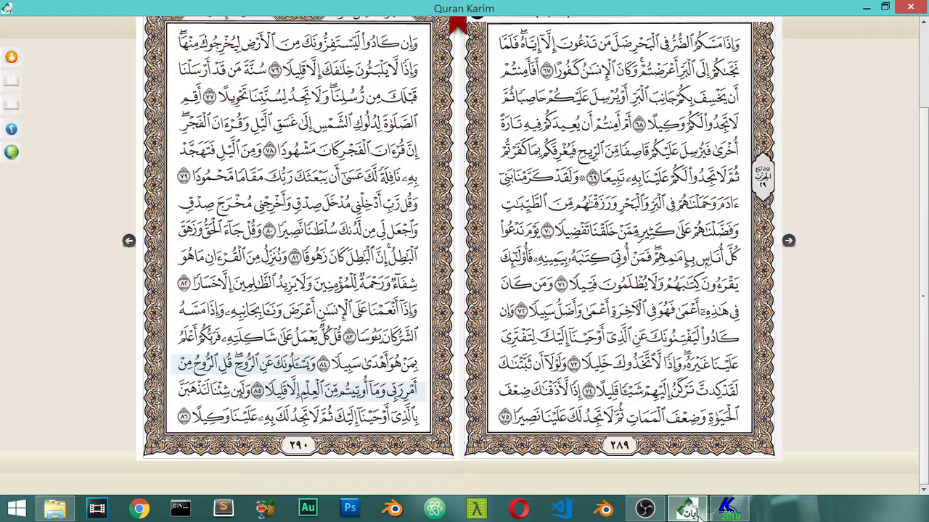
pyautogui.click(698, 515)
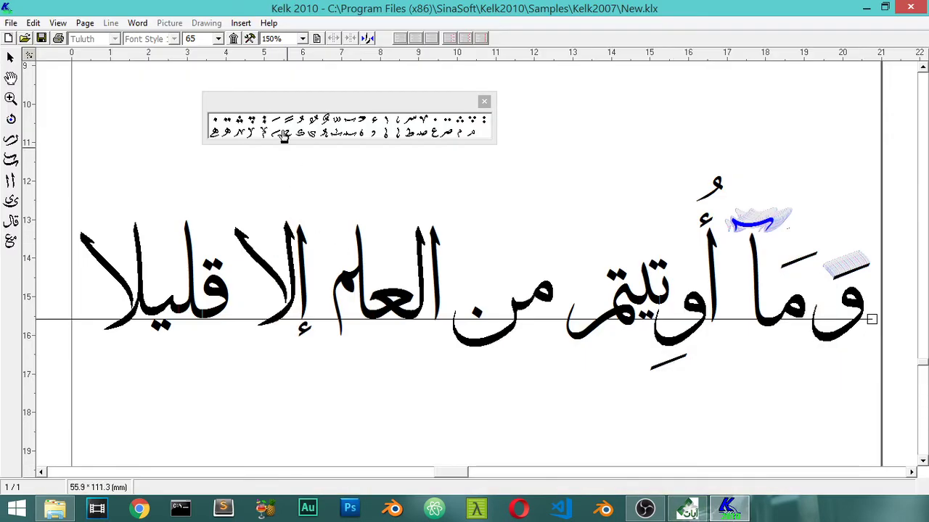
pyautogui.click(304, 122)
pyautogui.click(613, 230)
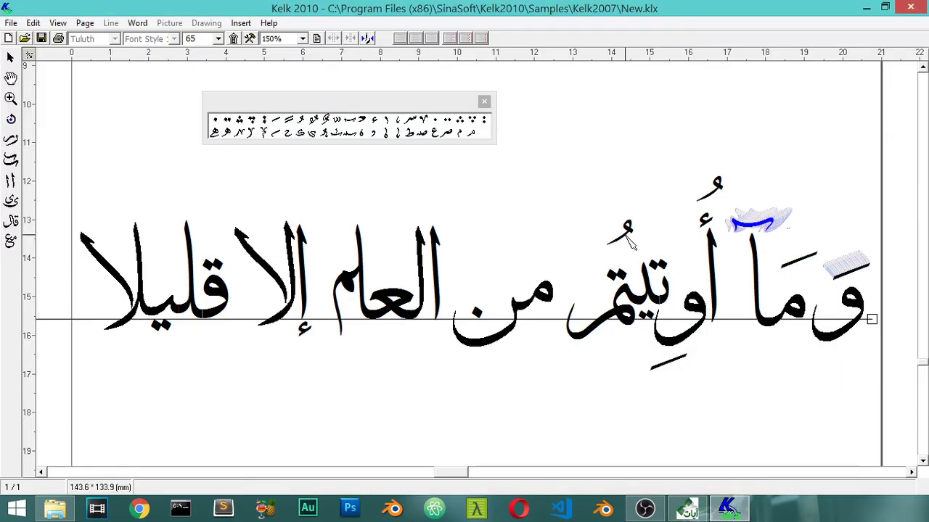
pyautogui.click(695, 514)
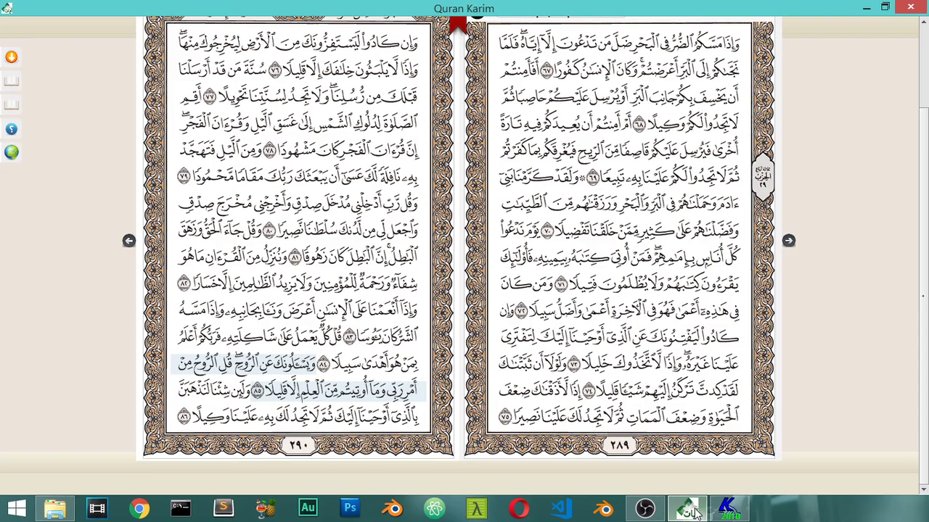
pyautogui.click(695, 514)
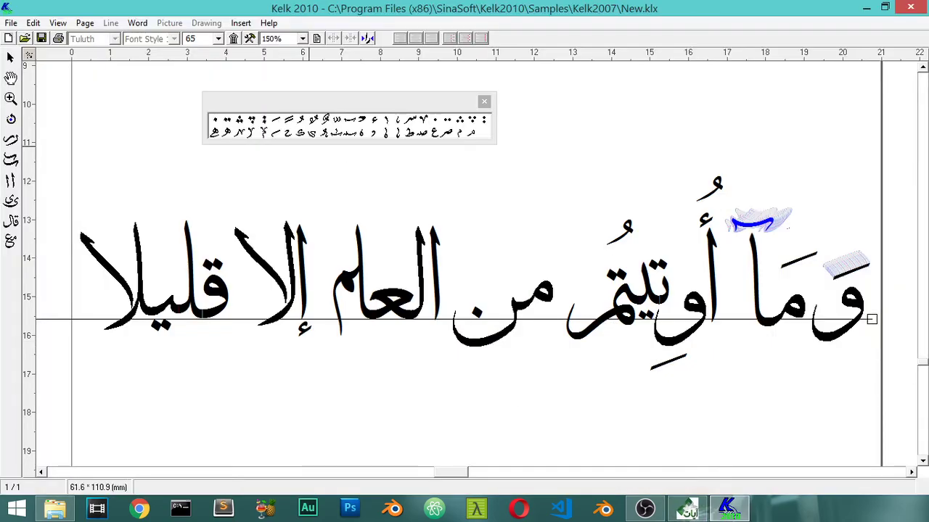
pyautogui.click(280, 123)
pyautogui.click(472, 291)
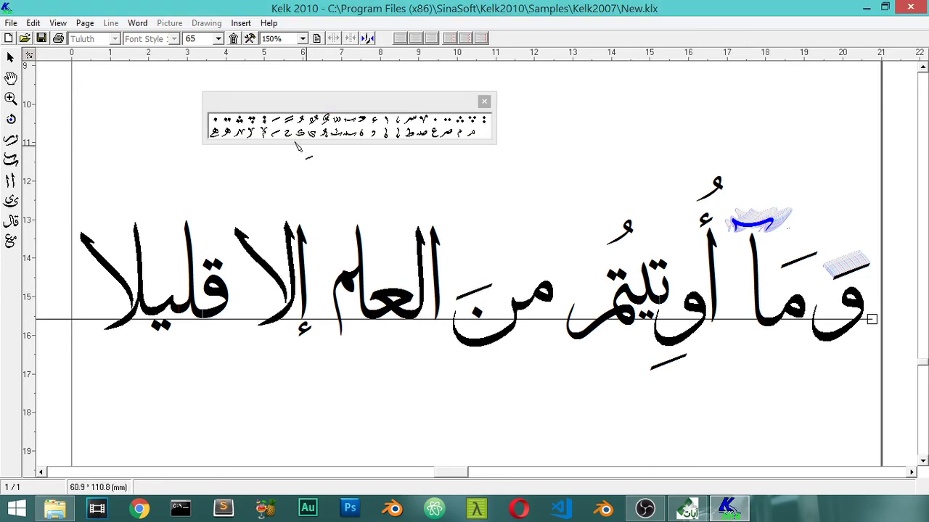
# Step: Add a kasra under من and a shadda above it, compare with the Quran, then close the diacritics set
pyautogui.click(275, 122)
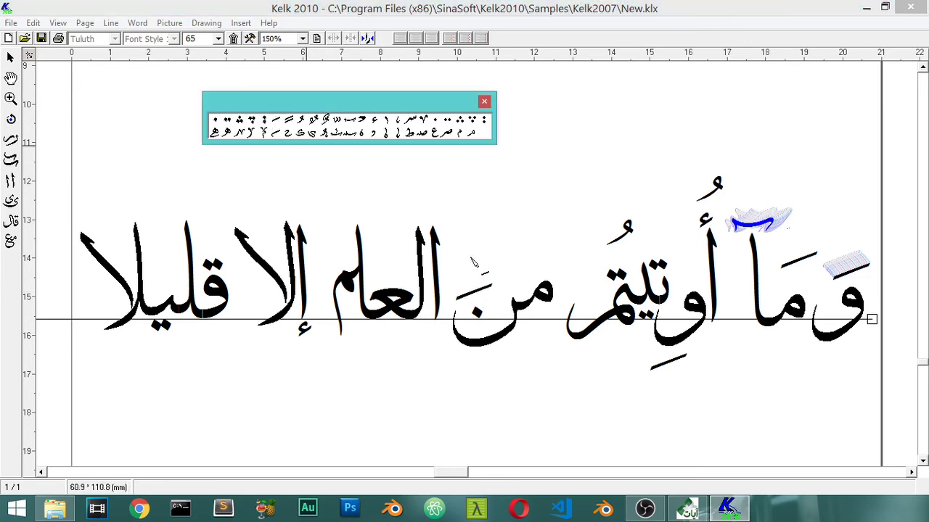
pyautogui.click(541, 320)
pyautogui.click(339, 121)
pyautogui.click(537, 267)
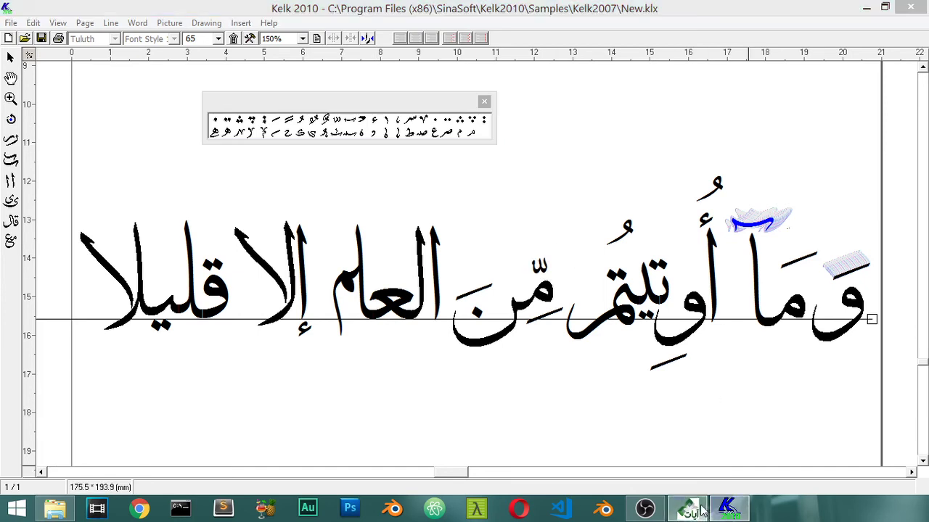
pyautogui.click(698, 510)
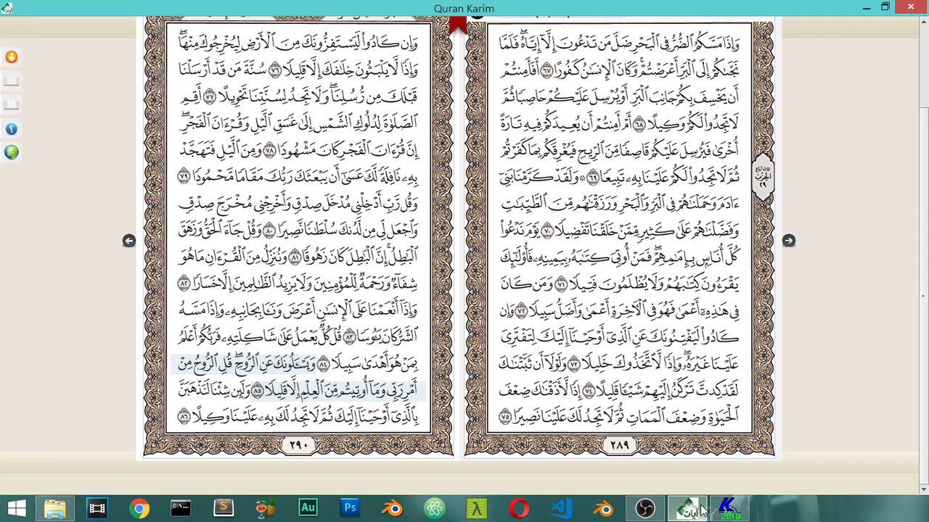
pyautogui.click(702, 510)
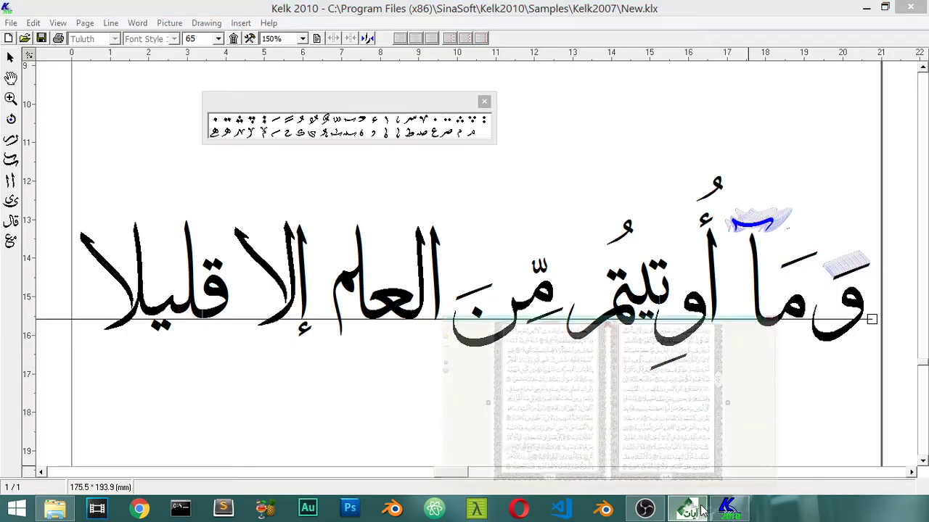
pyautogui.click(703, 510)
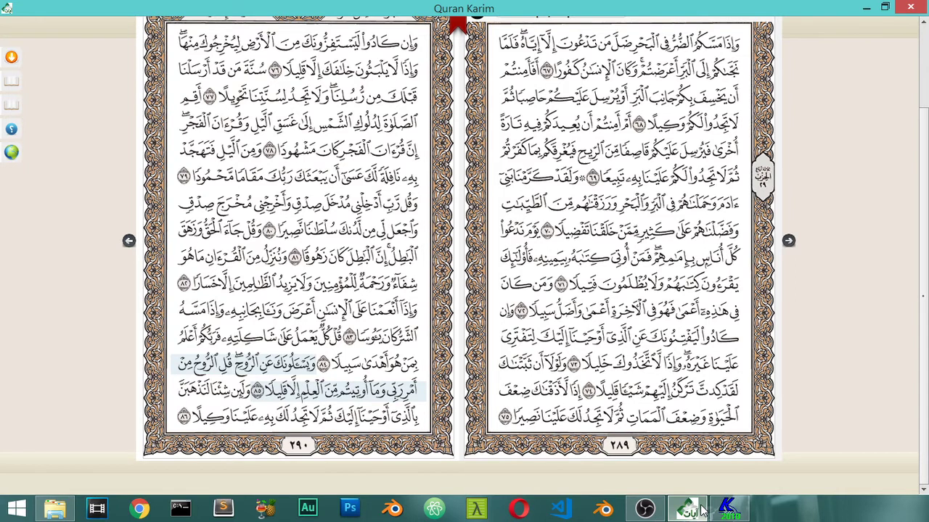
pyautogui.click(702, 510)
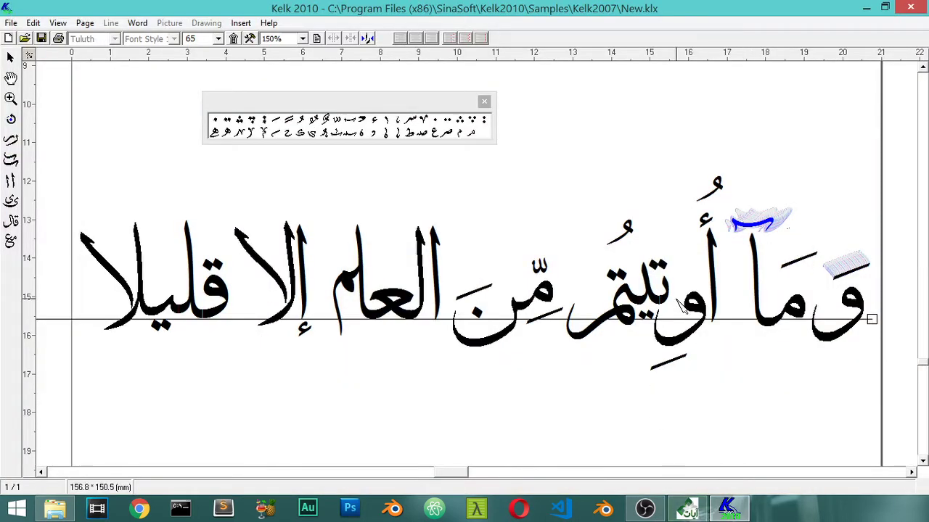
pyautogui.click(484, 103)
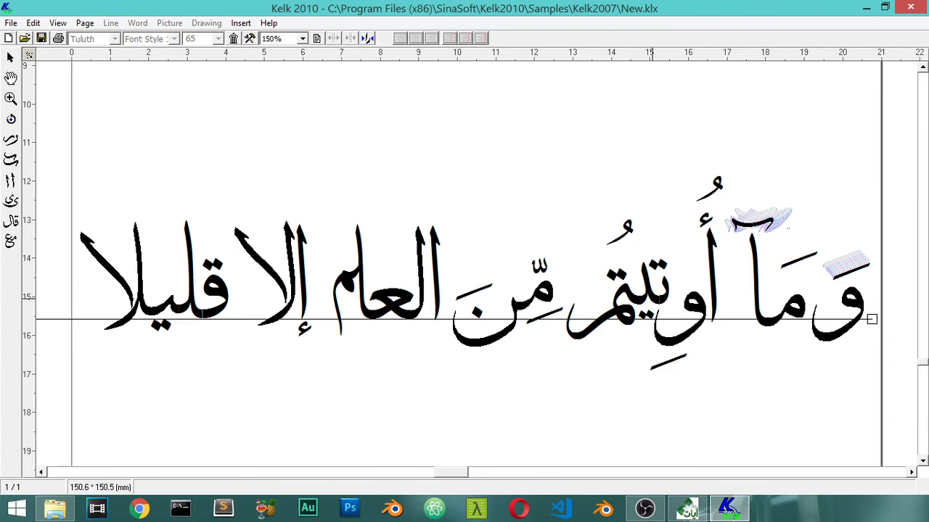
# Step: Shift the word part تيتم toward أو and lift the kasra beneath it
pyautogui.click(650, 280)
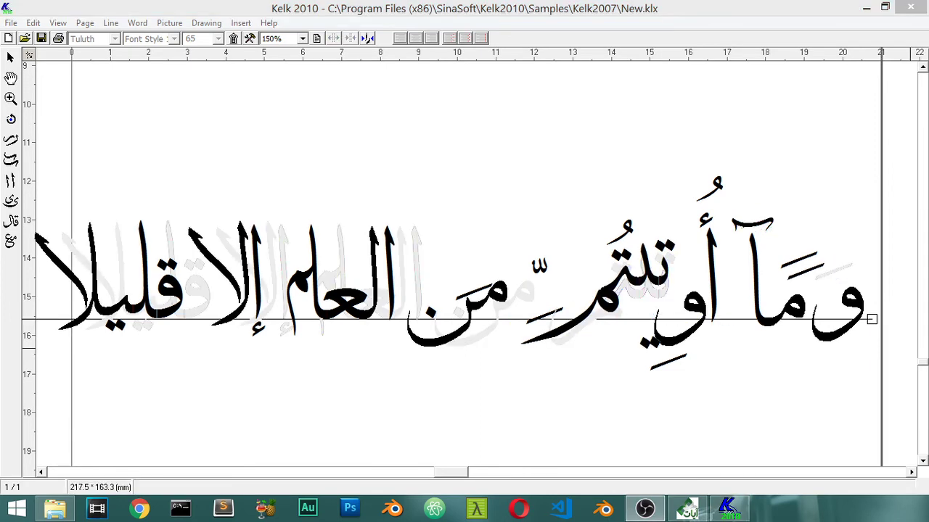
pyautogui.click(660, 295)
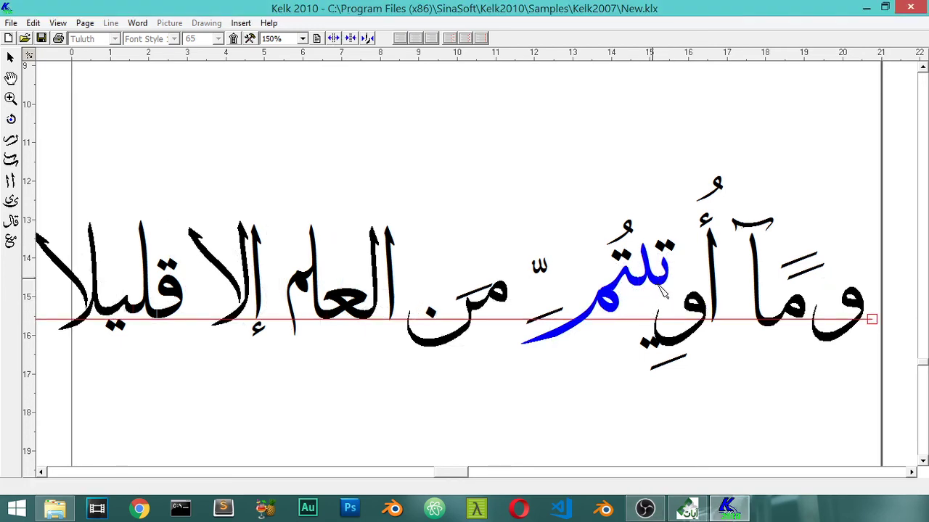
pyautogui.moveTo(660, 294); pyautogui.dragTo(666, 306)
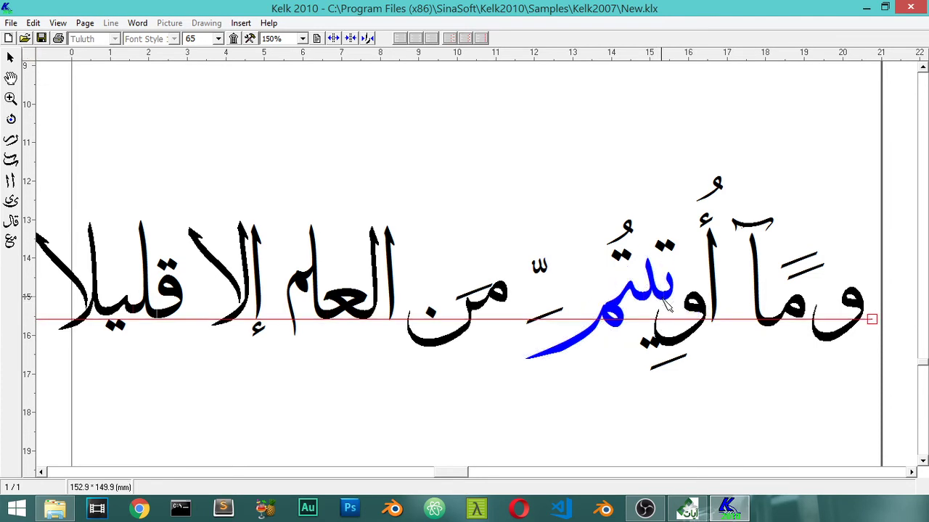
pyautogui.moveTo(657, 350); pyautogui.dragTo(653, 323)
pyautogui.click(196, 40)
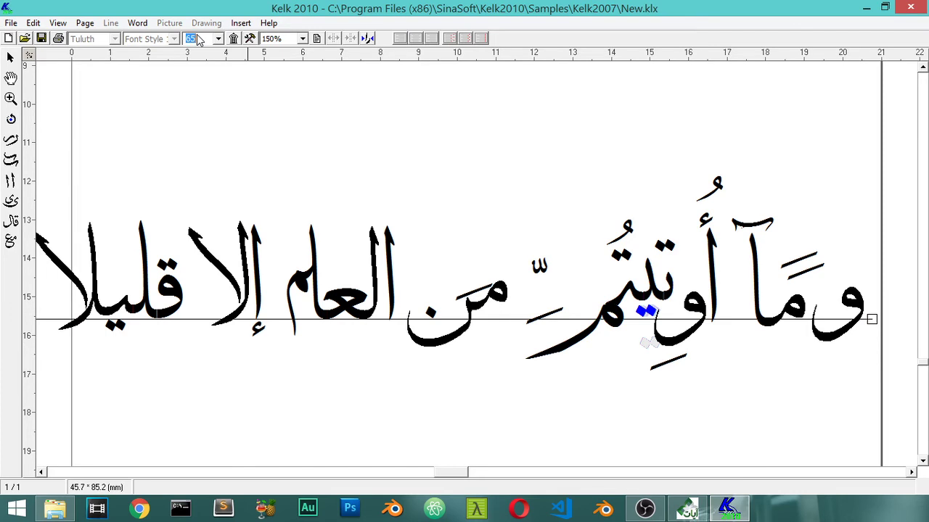
# Step: Resize the kasra to 50, then lower the dots above the word and size them 50
pyautogui.write('50')
pyautogui.press('Return')
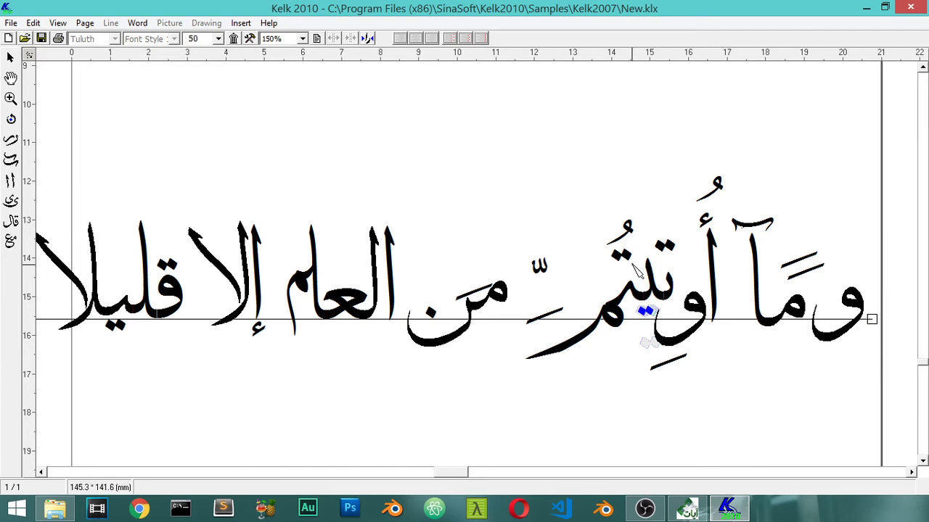
pyautogui.click(627, 257)
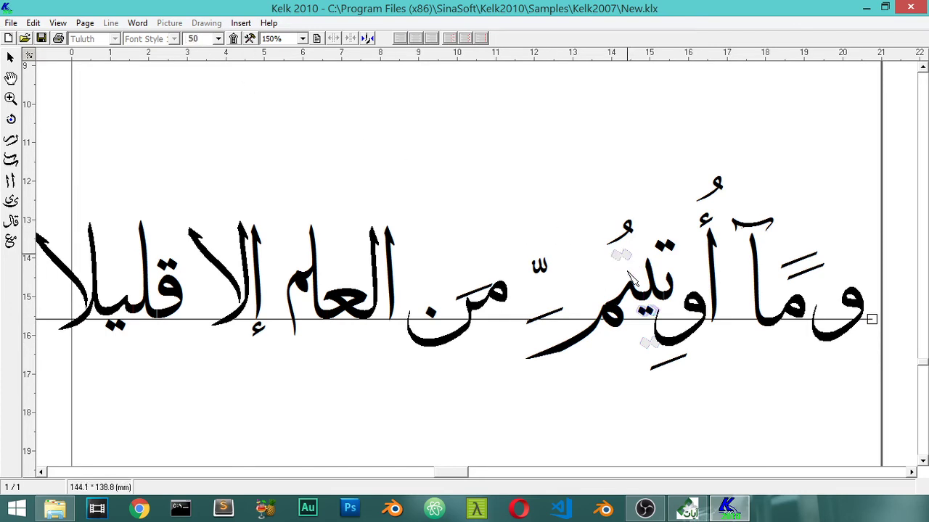
pyautogui.click(669, 249)
pyautogui.moveTo(673, 251); pyautogui.dragTo(670, 264)
pyautogui.click(203, 42)
pyautogui.write('50')
pyautogui.press('Return')
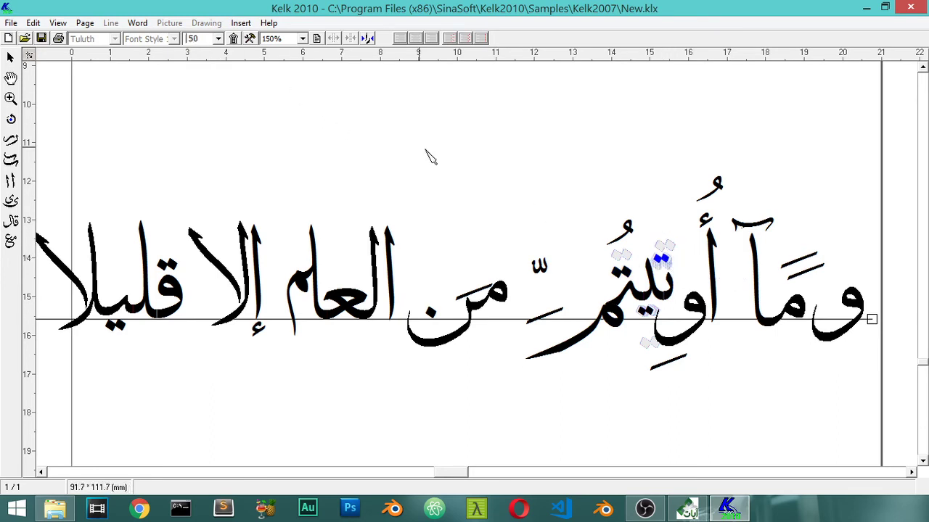
# Step: Size the dot group under the word 55, then lower the damma and set it to 50
pyautogui.click(623, 272)
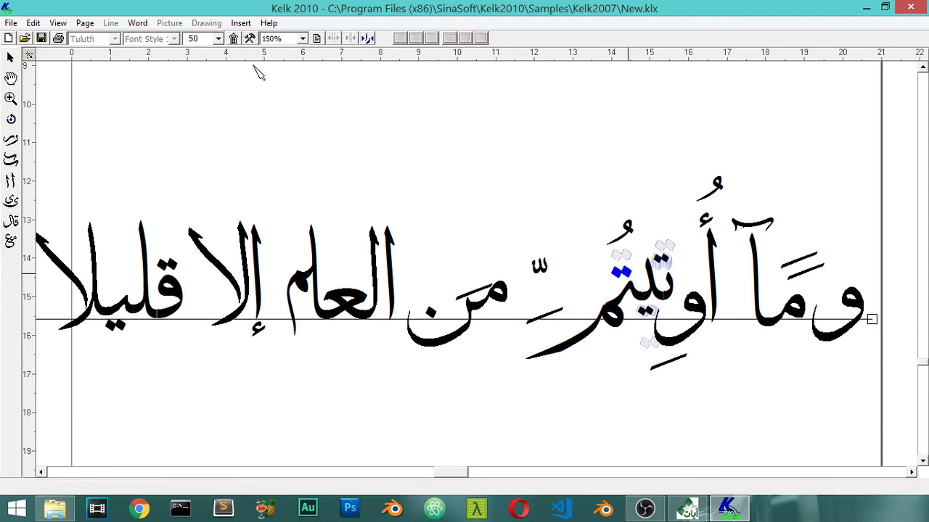
pyautogui.click(633, 283)
pyautogui.click(633, 283)
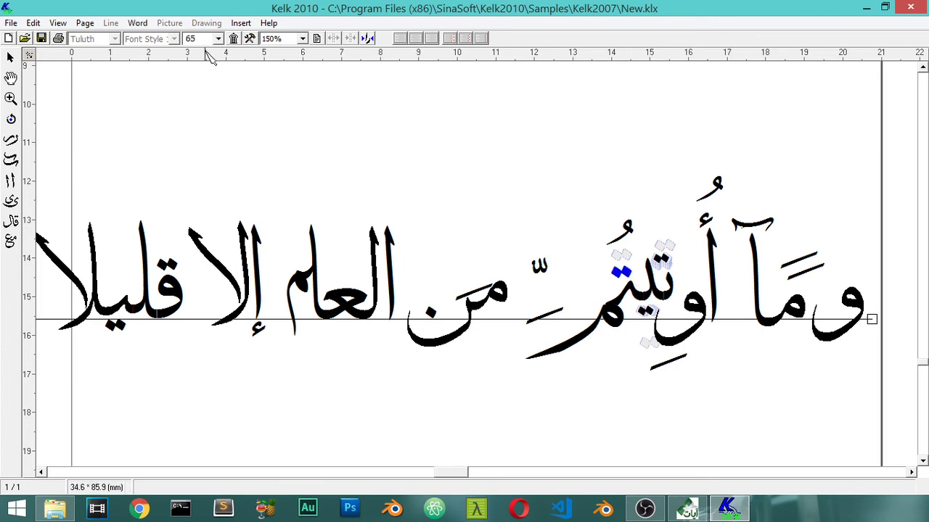
pyautogui.write('55')
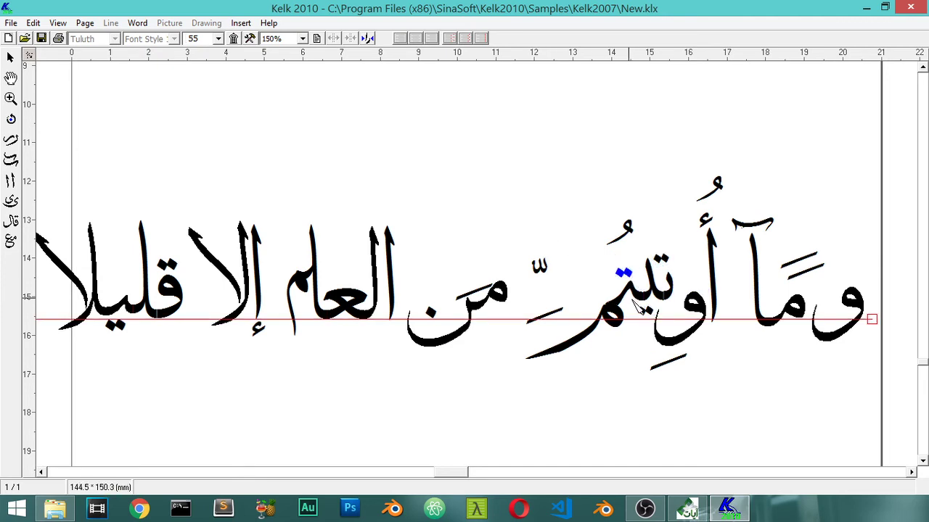
pyautogui.click(687, 512)
pyautogui.click(688, 511)
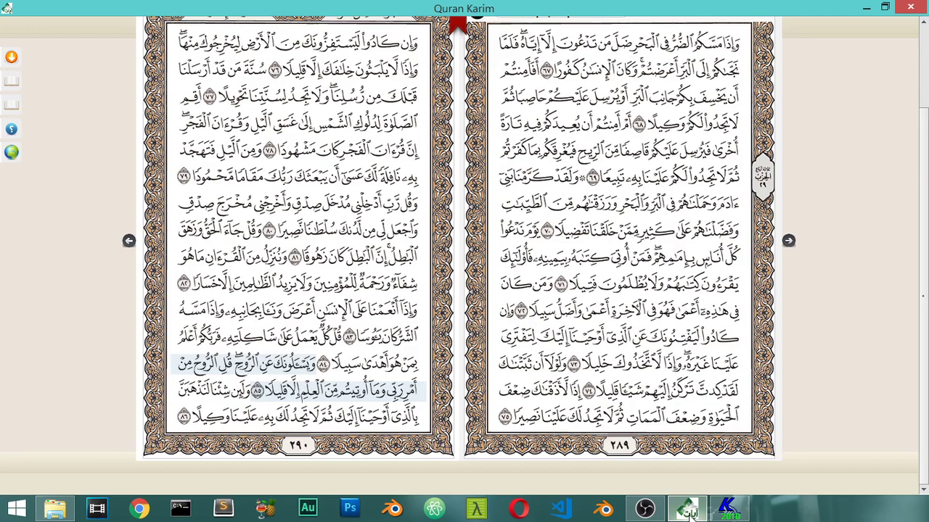
pyautogui.click(687, 511)
pyautogui.moveTo(628, 233); pyautogui.dragTo(630, 262)
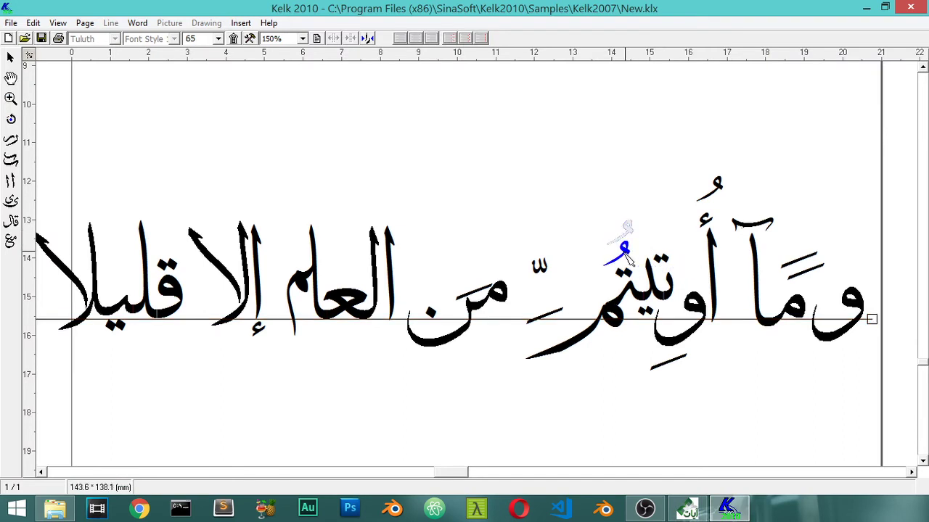
pyautogui.write('0')
pyautogui.press('Return')
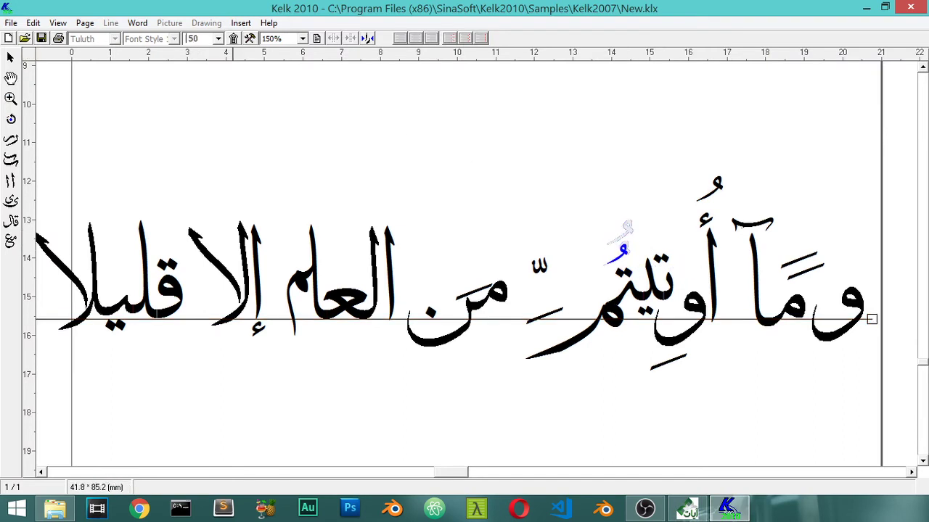
pyautogui.click(698, 514)
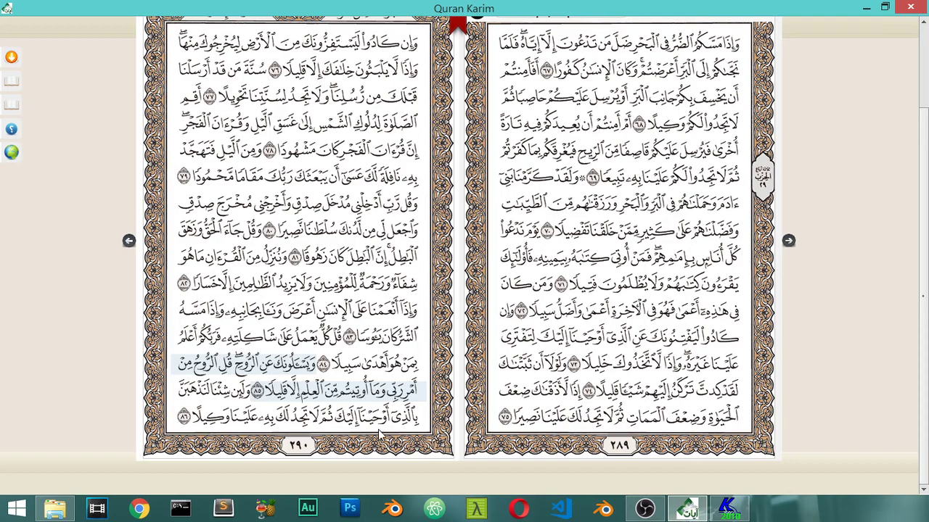
pyautogui.click(693, 512)
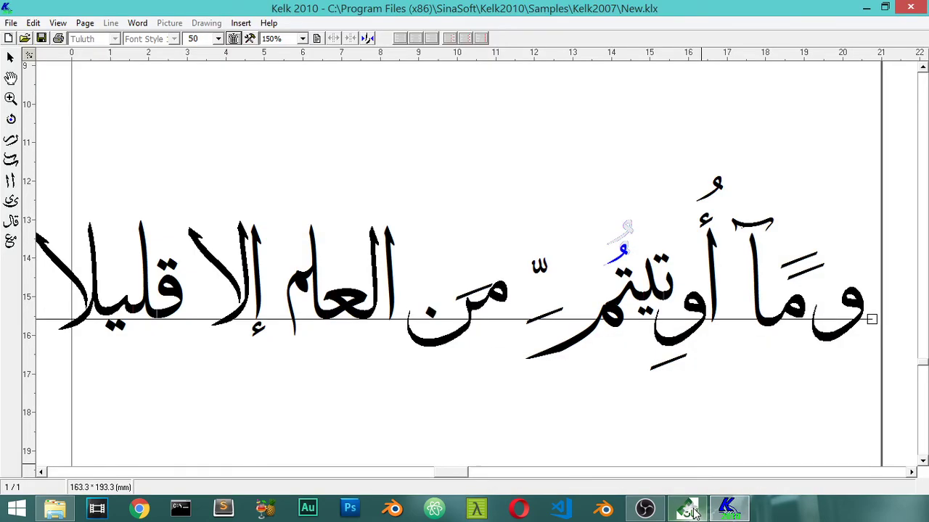
# Step: Reposition the kasra under أو, moving it up then slightly lower
pyautogui.click(679, 365)
pyautogui.moveTo(681, 366); pyautogui.dragTo(680, 307)
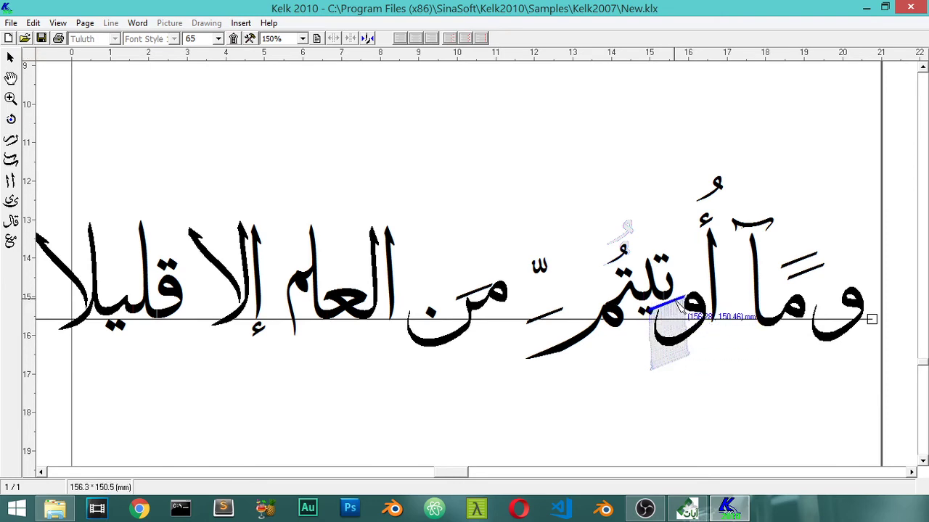
pyautogui.moveTo(678, 305); pyautogui.dragTo(678, 381)
# Step: Shift تيتم left and move أو down-left to close the gap between them
pyautogui.click(613, 317)
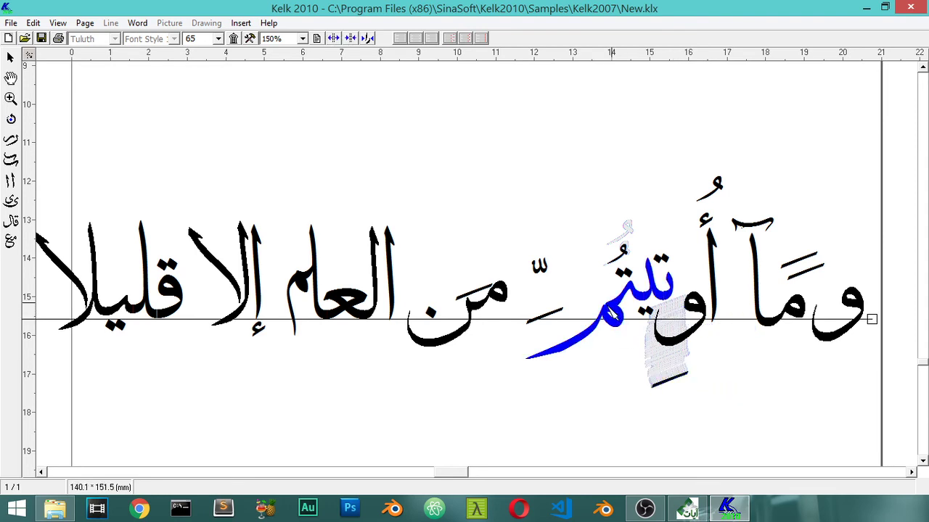
pyautogui.moveTo(599, 312); pyautogui.dragTo(595, 310)
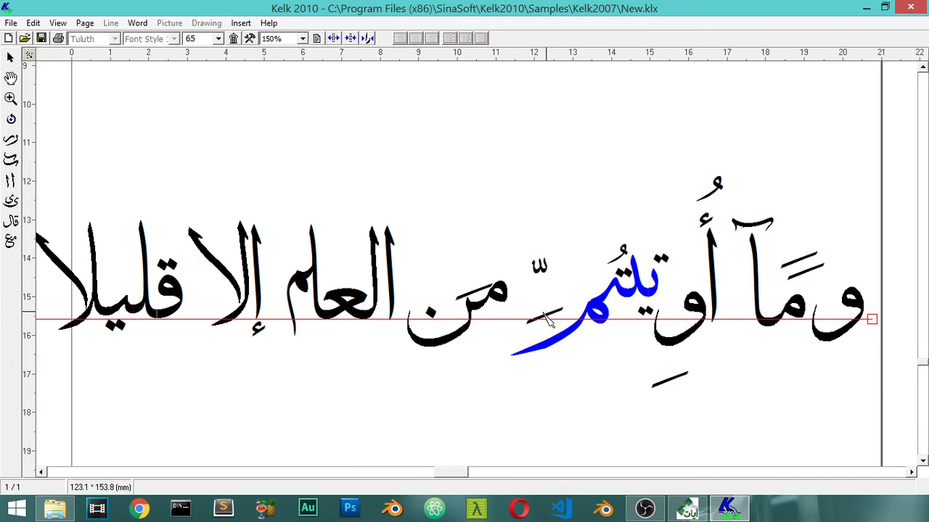
pyautogui.click(549, 322)
pyautogui.moveTo(601, 316); pyautogui.dragTo(591, 325)
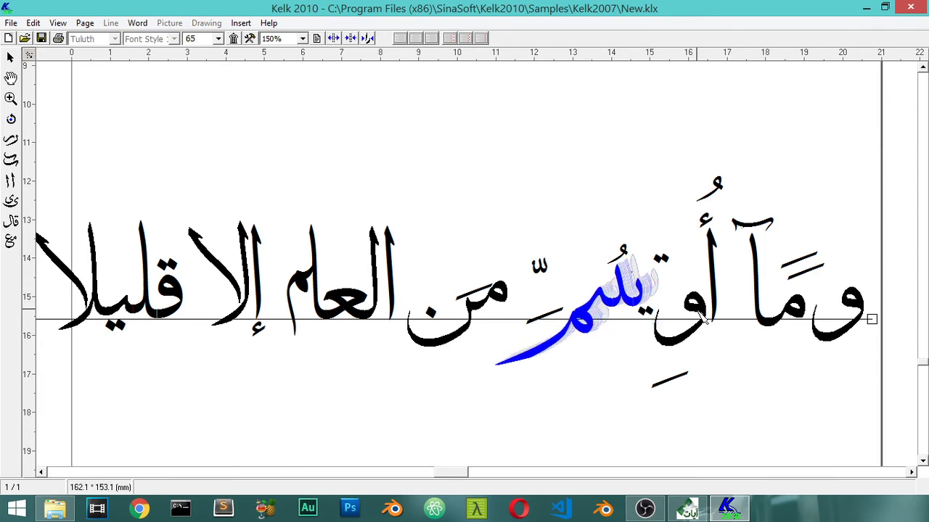
pyautogui.click(704, 318)
pyautogui.moveTo(695, 313)
pyautogui.mouseDown()
pyautogui.moveTo(697, 330)
pyautogui.moveTo(637, 319)
pyautogui.mouseUp()
pyautogui.click(645, 312)
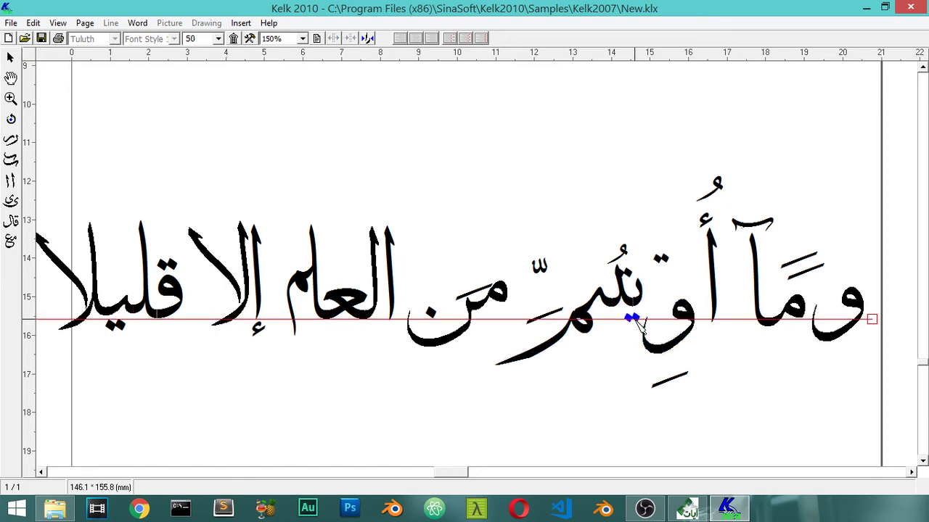
# Step: Rearrange the dot marks around أوتيتم and set the stroke below to size 45
pyautogui.moveTo(642, 282); pyautogui.dragTo(646, 276)
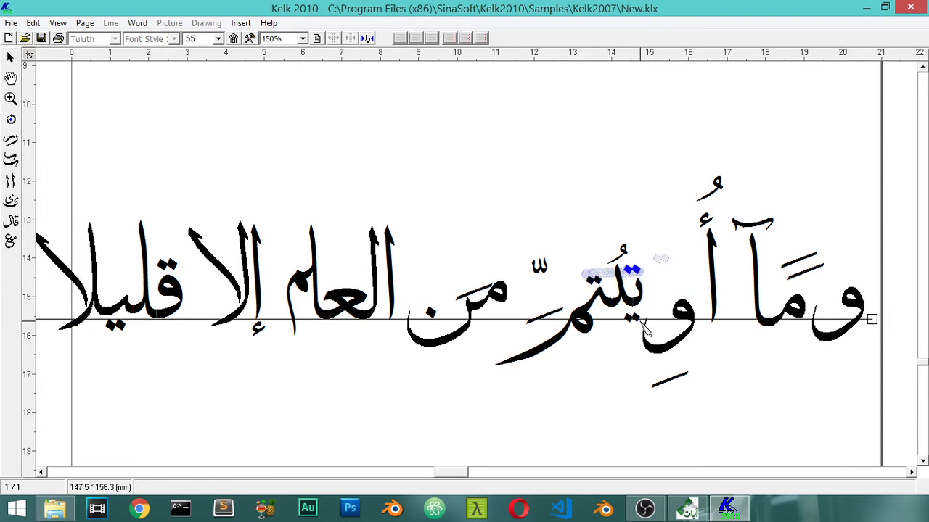
pyautogui.moveTo(640, 324); pyautogui.dragTo(623, 324)
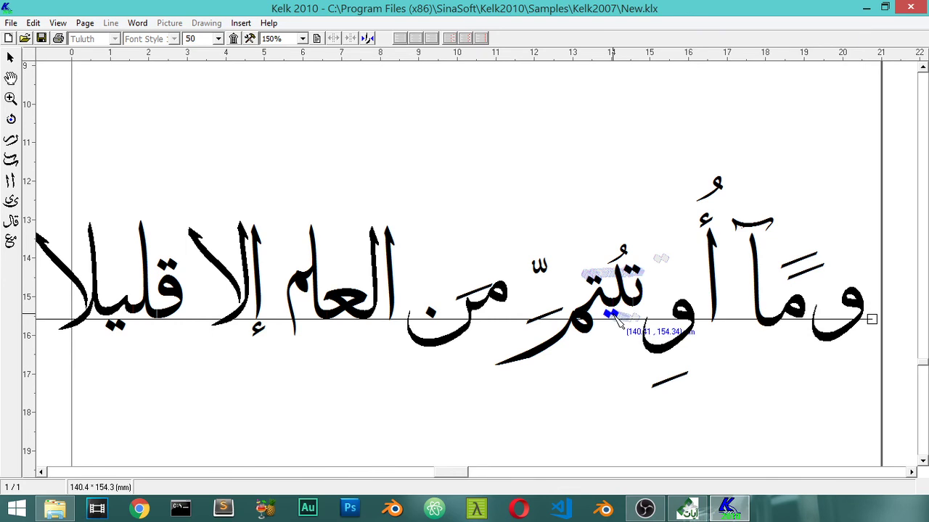
pyautogui.click(684, 375)
pyautogui.moveTo(673, 327); pyautogui.dragTo(659, 313)
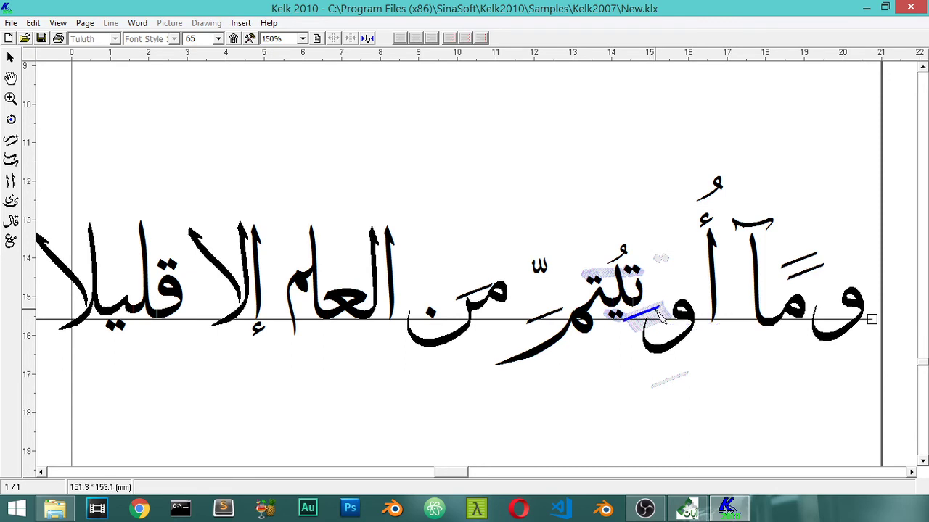
pyautogui.write('45')
pyautogui.press('Return')
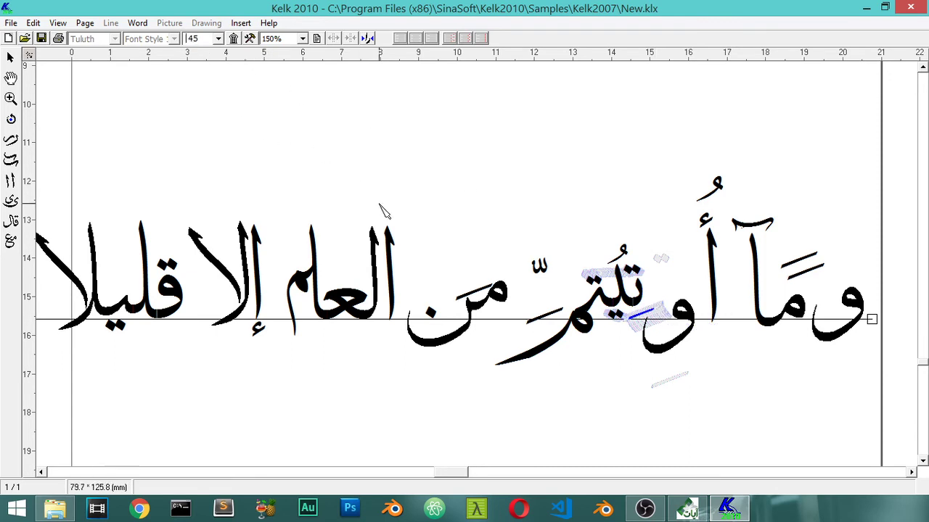
# Step: Move the kasra under مِن, size it 50, and shift the whole line right and up
pyautogui.click(555, 323)
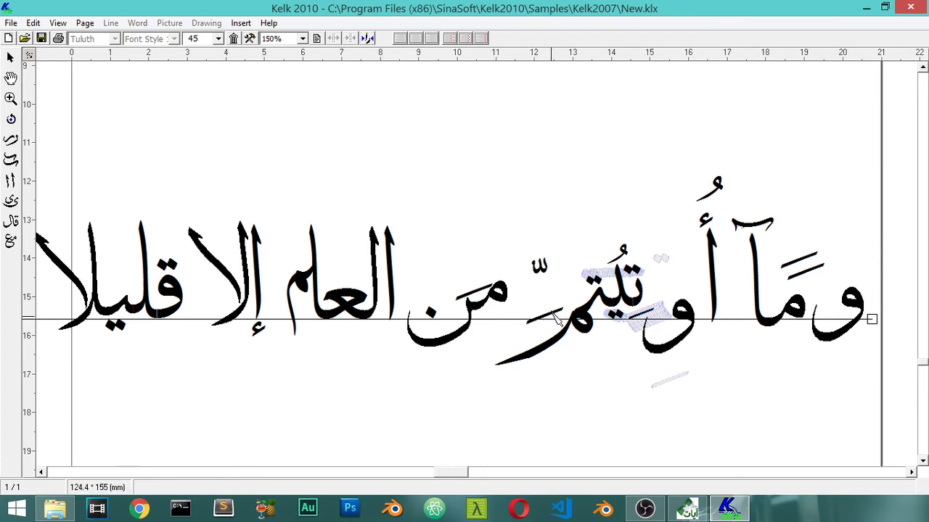
pyautogui.click(540, 318)
pyautogui.click(502, 324)
pyautogui.moveTo(552, 319); pyautogui.dragTo(519, 321)
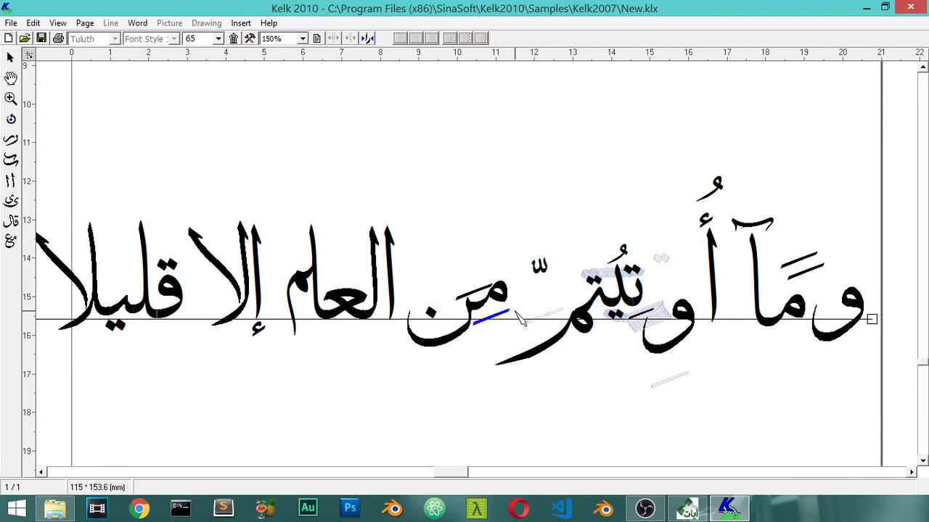
pyautogui.click(212, 41)
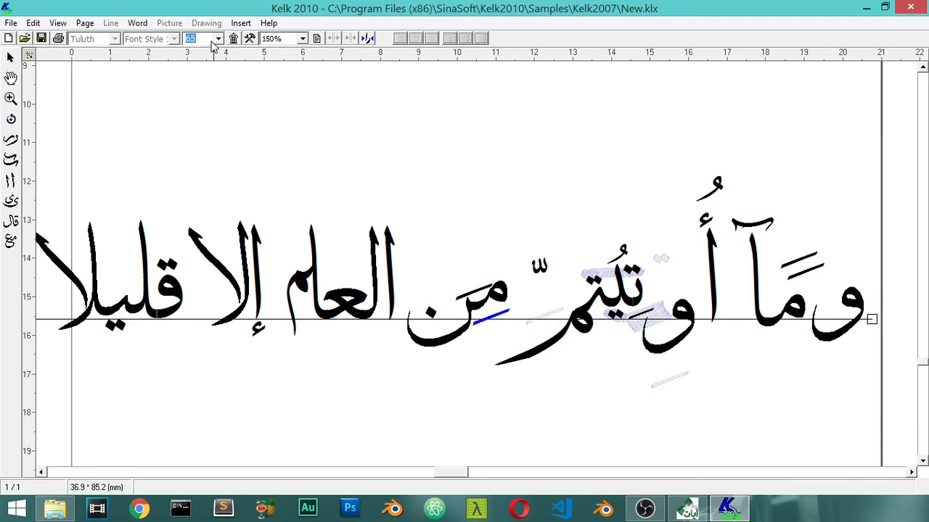
pyautogui.write('50')
pyautogui.press('Return')
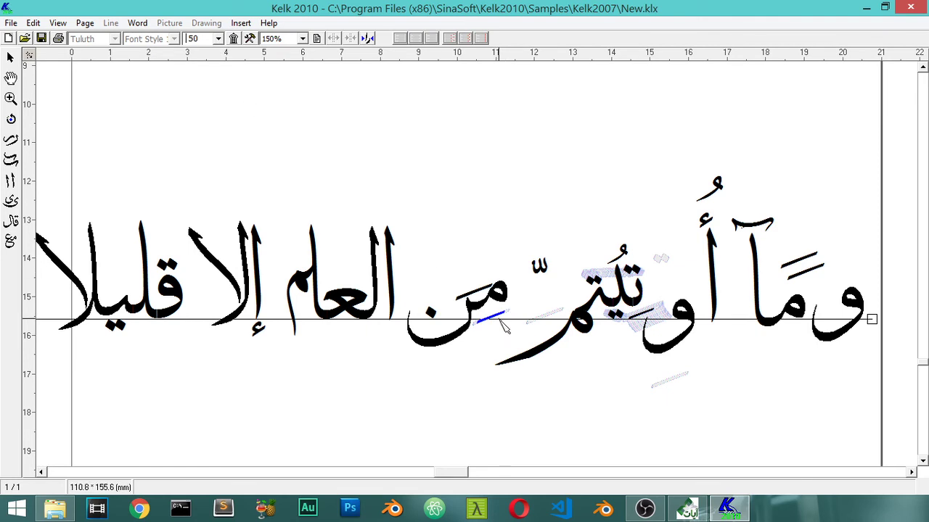
pyautogui.click(507, 332)
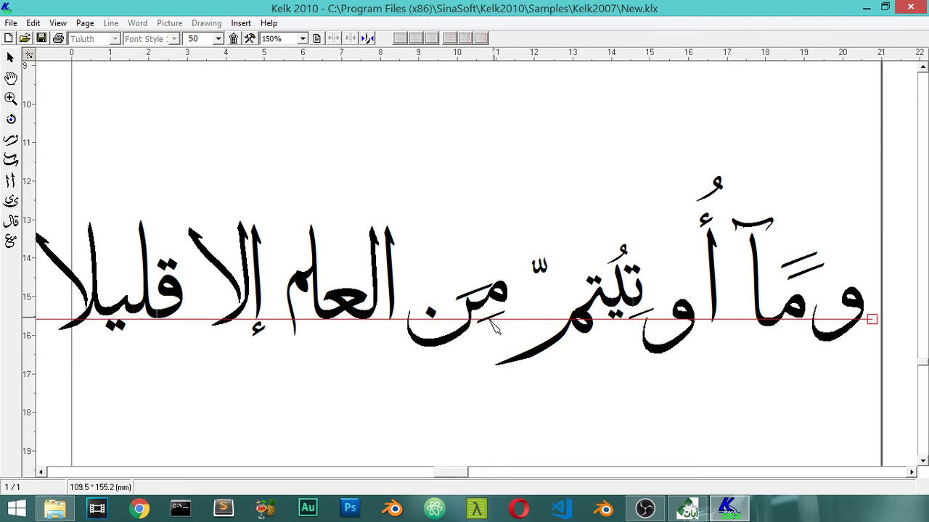
pyautogui.moveTo(517, 322); pyautogui.dragTo(562, 328)
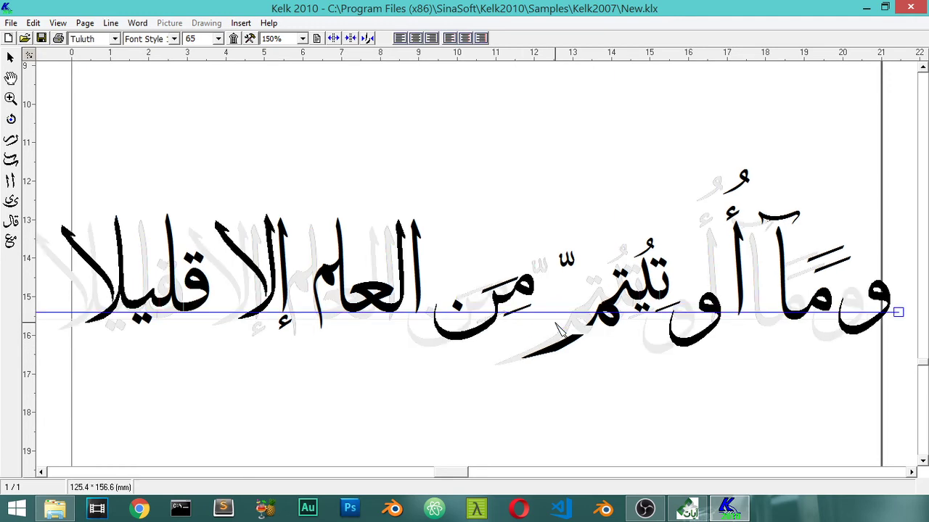
# Step: Lower the shadda above مِن slightly and finalize its placement
pyautogui.click(569, 267)
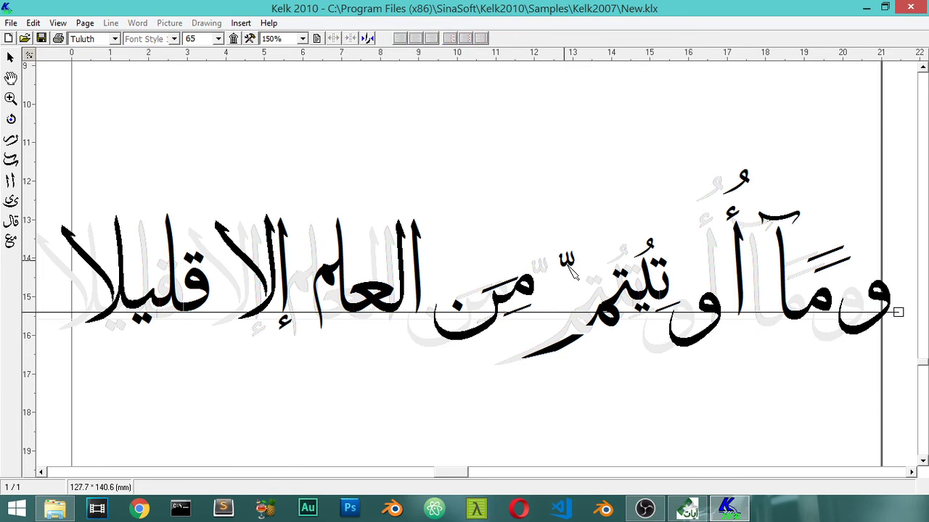
pyautogui.click(569, 267)
pyautogui.moveTo(570, 267); pyautogui.dragTo(569, 283)
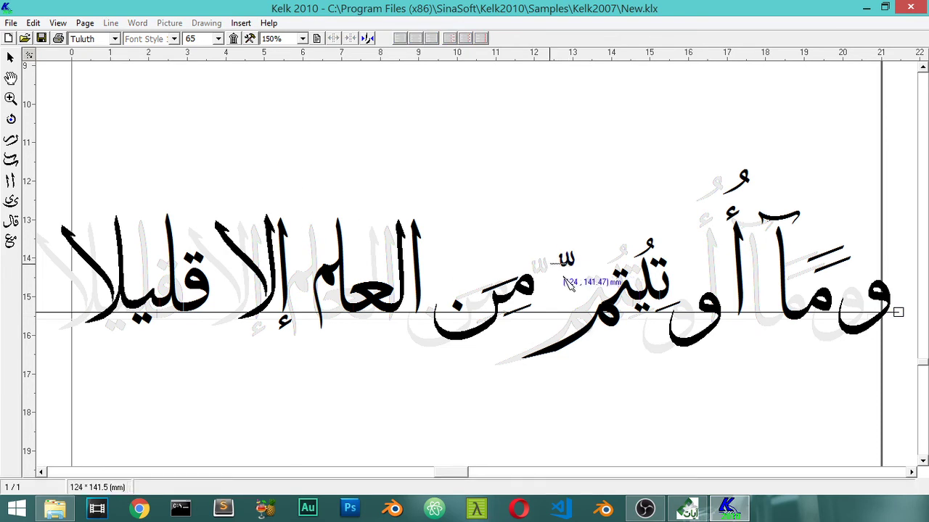
pyautogui.click(569, 283)
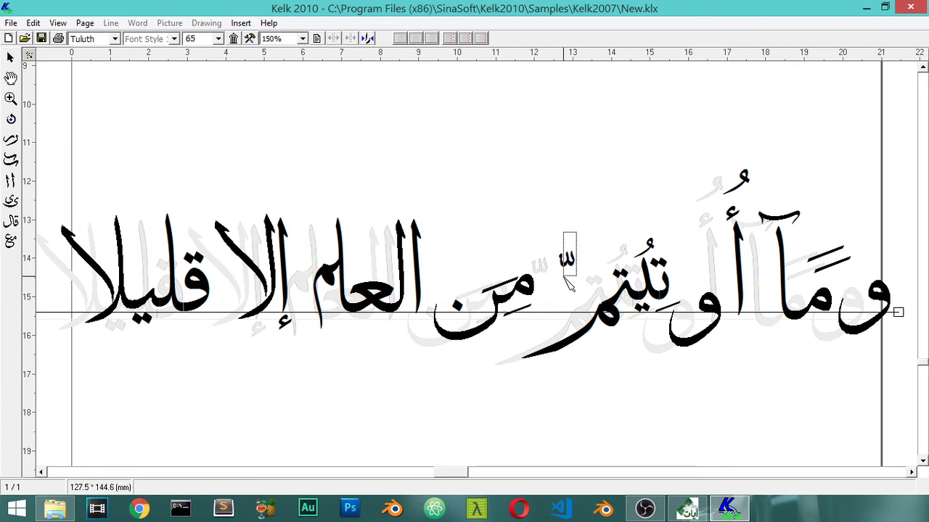
pyautogui.press('Escape')
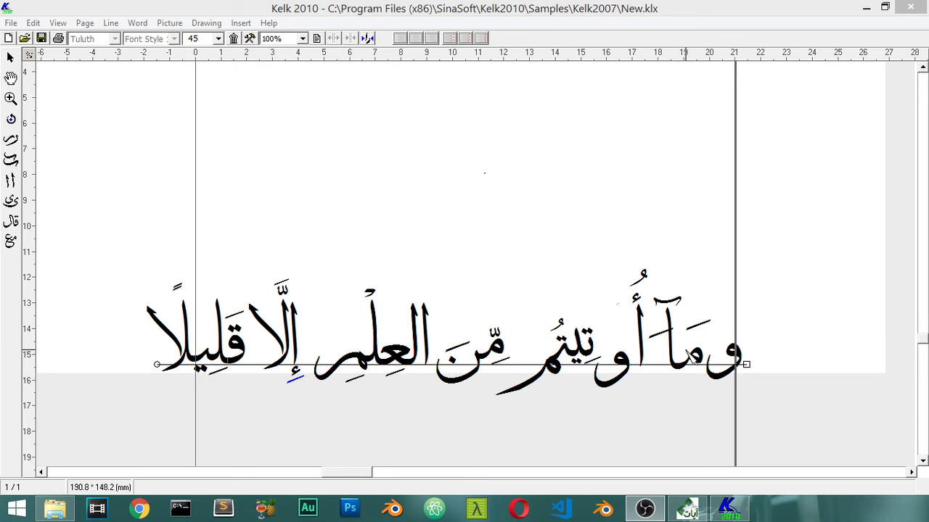
# Step: Compare the verse in Quran Karim, then return and select the whole Tuluth line
pyautogui.click(688, 510)
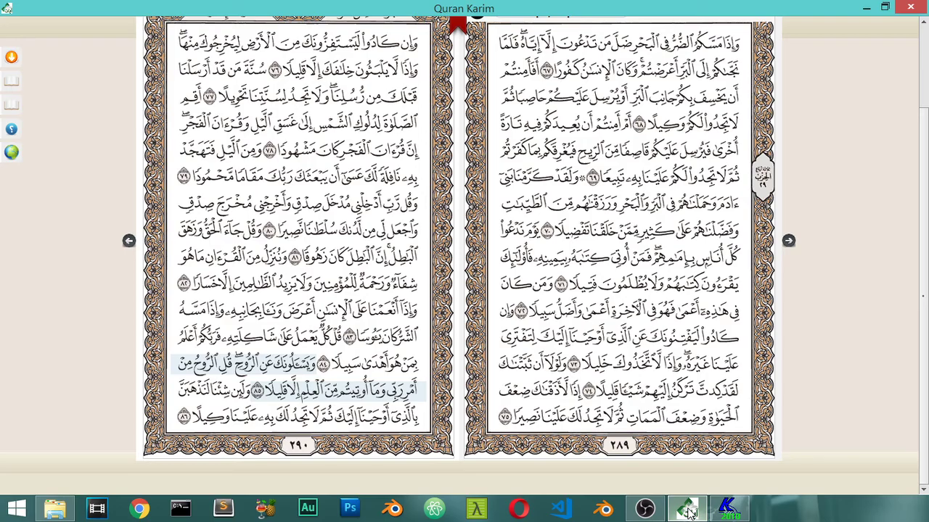
pyautogui.click(687, 510)
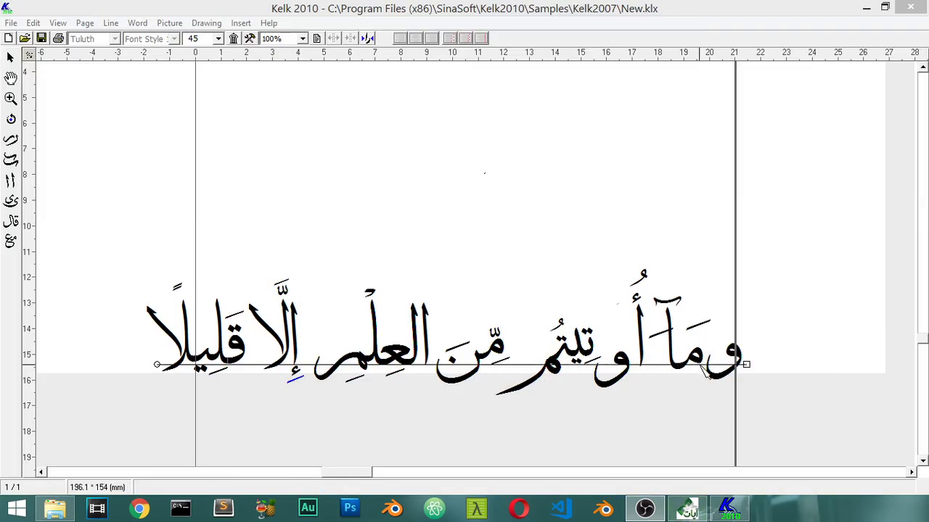
pyautogui.click(709, 329)
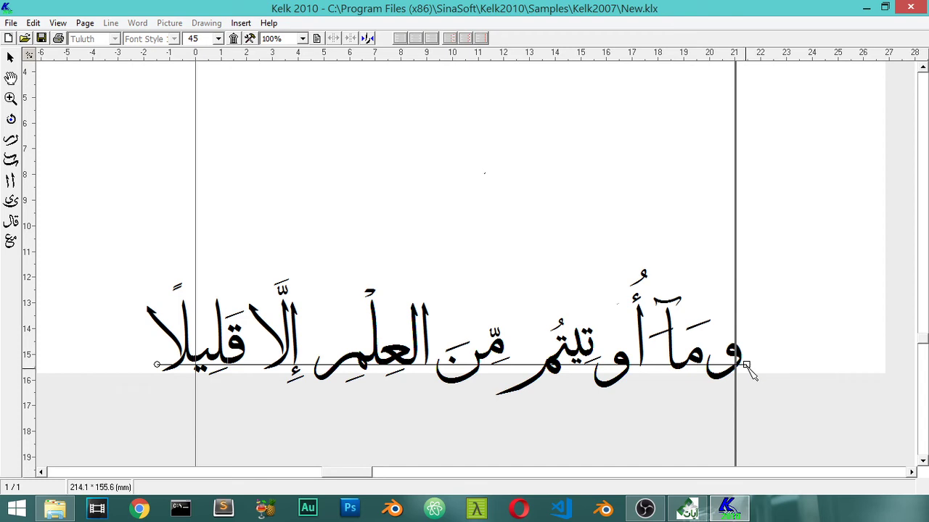
pyautogui.click(748, 366)
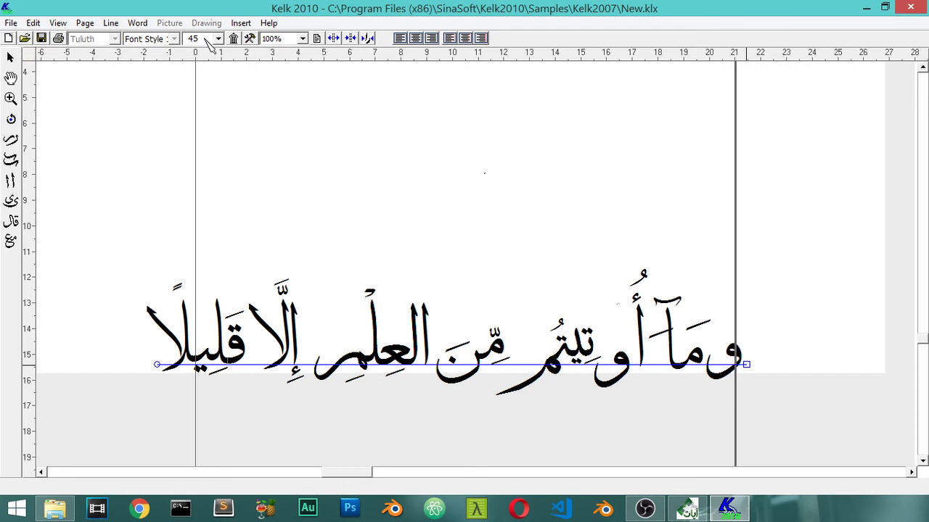
pyautogui.click(258, 102)
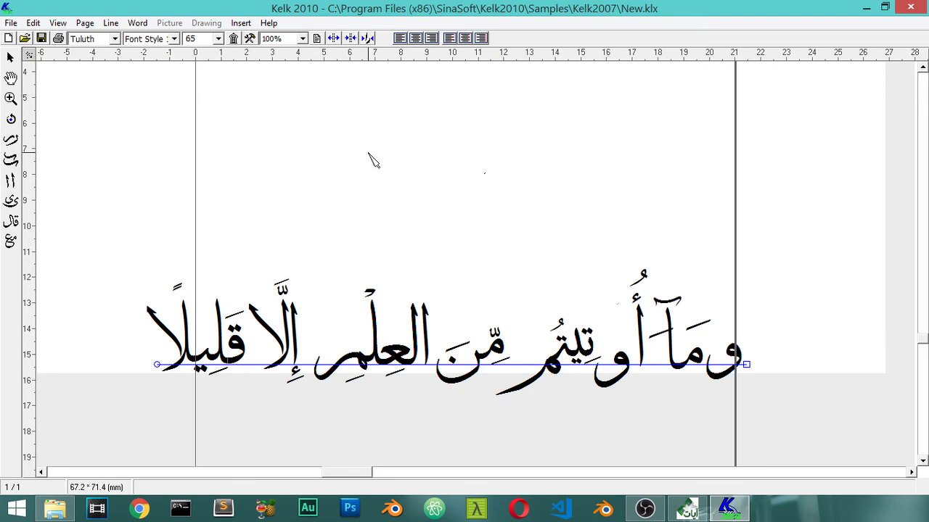
pyautogui.write('60')
pyautogui.press('Return')
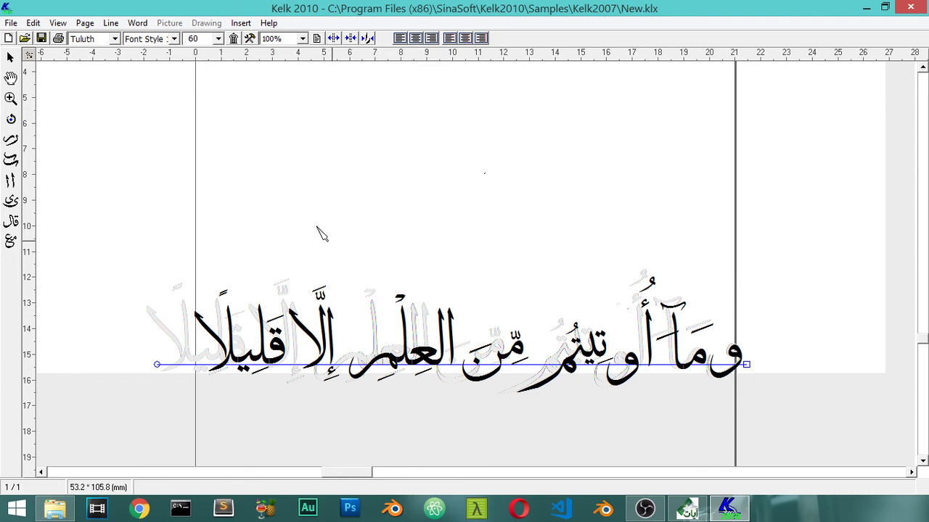
pyautogui.doubleClick(194, 40)
pyautogui.write('65')
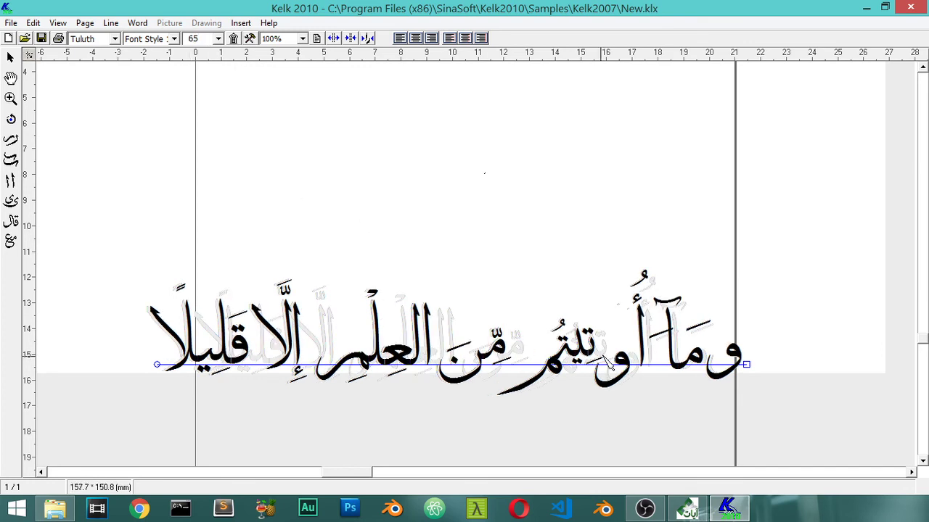
pyautogui.click(418, 233)
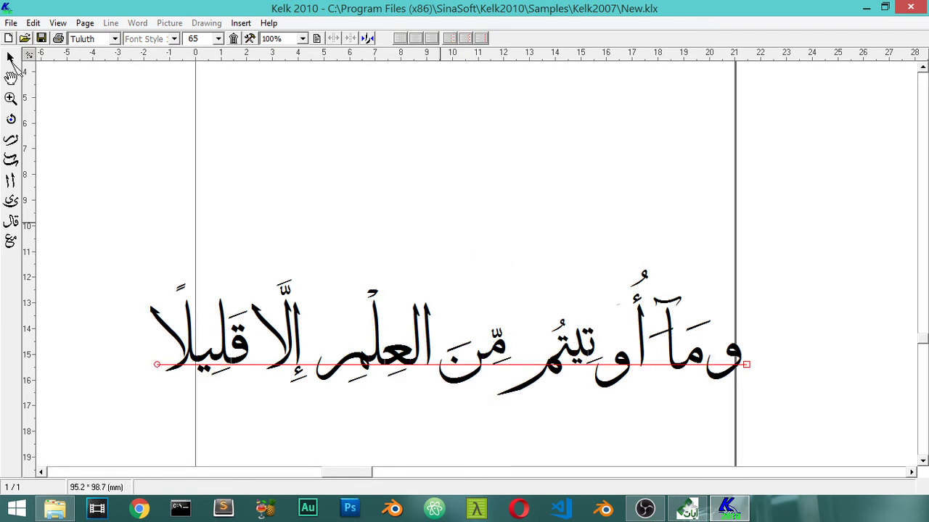
# Step: Nudge the mark over the opening waw left and the damma above the alif down-left
pyautogui.click(712, 326)
pyautogui.moveTo(711, 335)
pyautogui.mouseDown()
pyautogui.moveTo(729, 334)
pyautogui.moveTo(691, 338)
pyautogui.mouseUp()
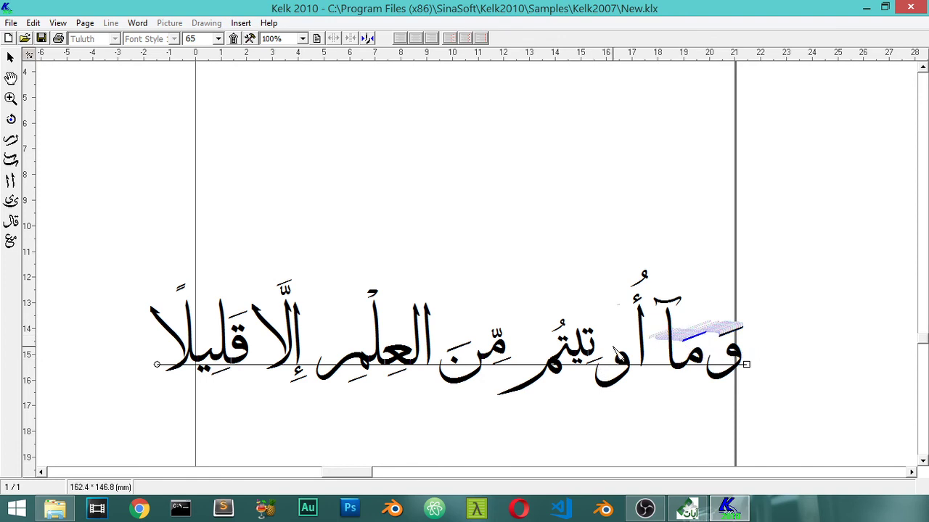
pyautogui.moveTo(644, 282); pyautogui.dragTo(633, 291)
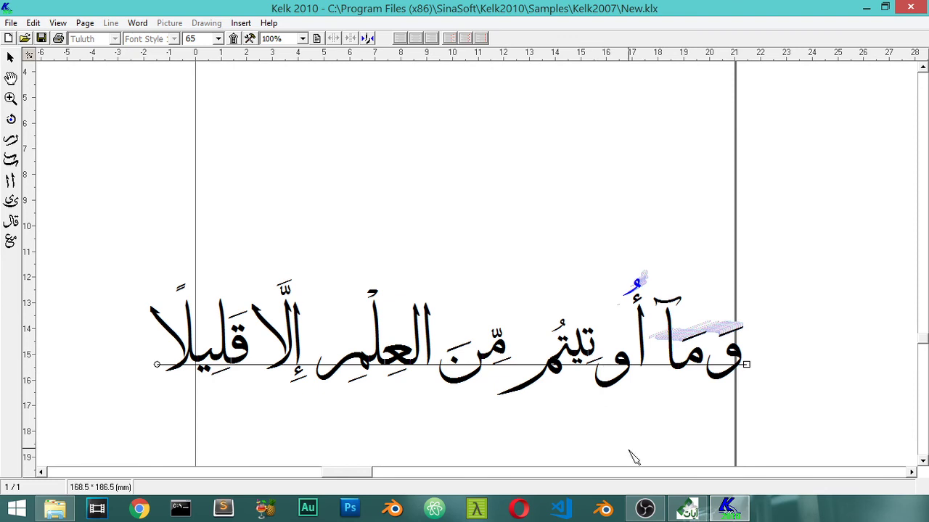
# Step: Compare the phrase against the Quran page, then bring out the extra symbols palette
pyautogui.click(688, 509)
pyautogui.click(690, 511)
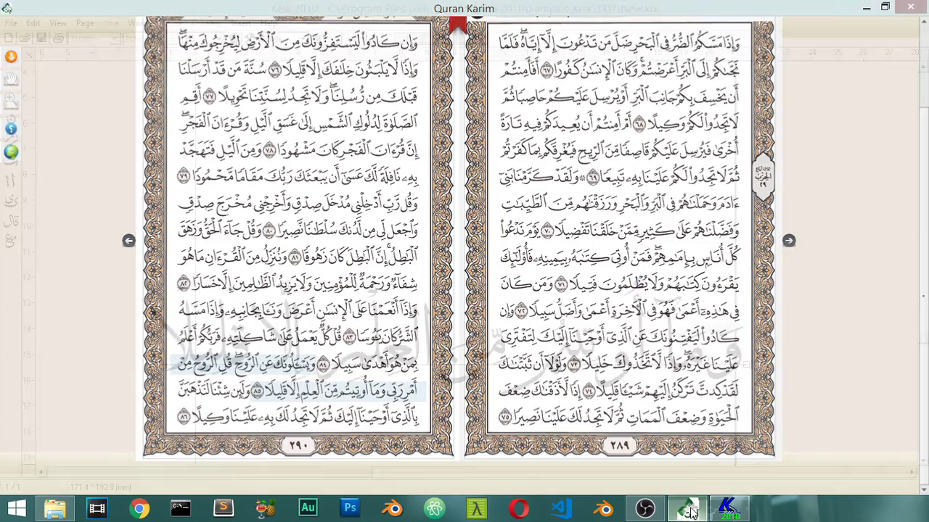
pyautogui.click(690, 510)
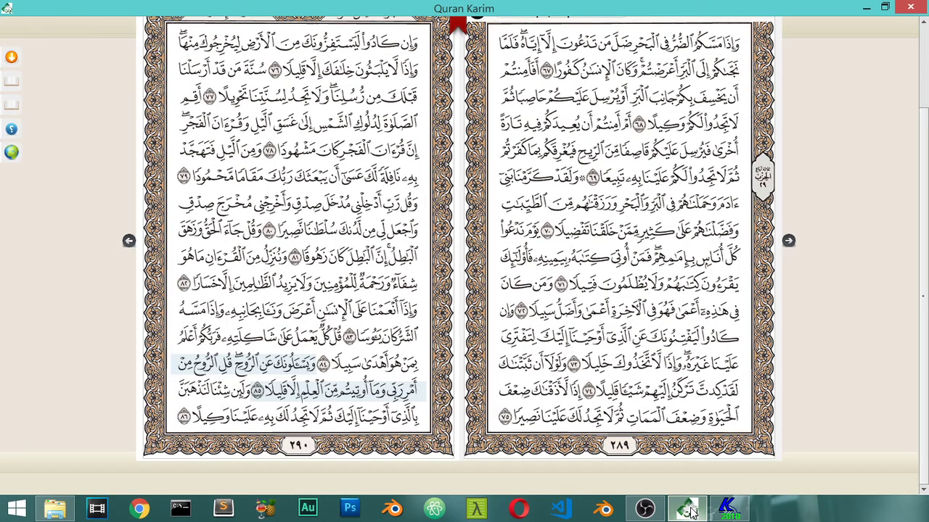
pyautogui.click(691, 510)
pyautogui.click(691, 511)
pyautogui.click(690, 510)
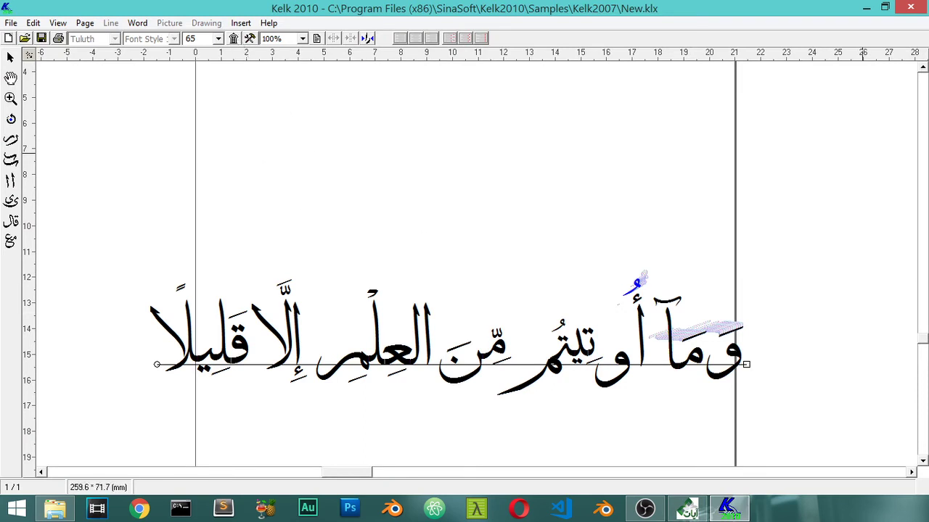
pyautogui.moveTo(864, 48); pyautogui.dragTo(404, 95)
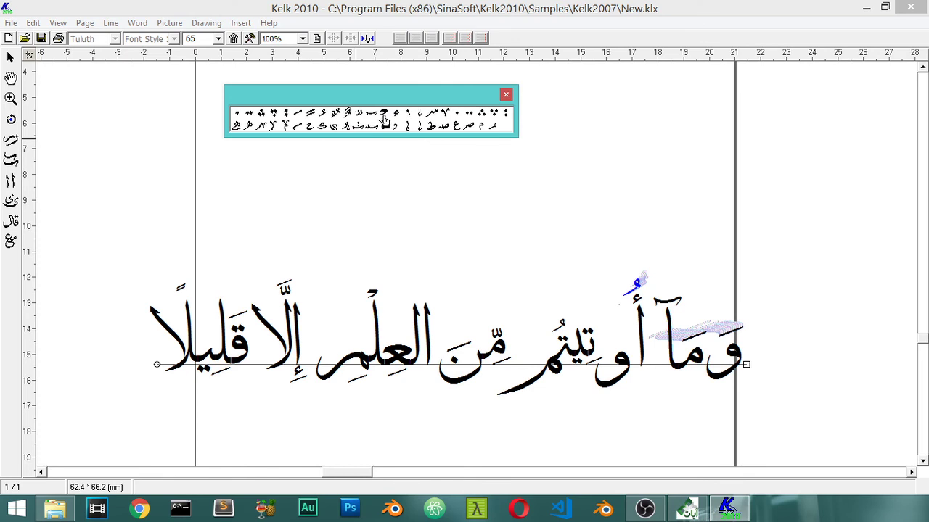
# Step: Insert the ص symbol from the palette above the phrase and shrink it to size 40
pyautogui.click(688, 506)
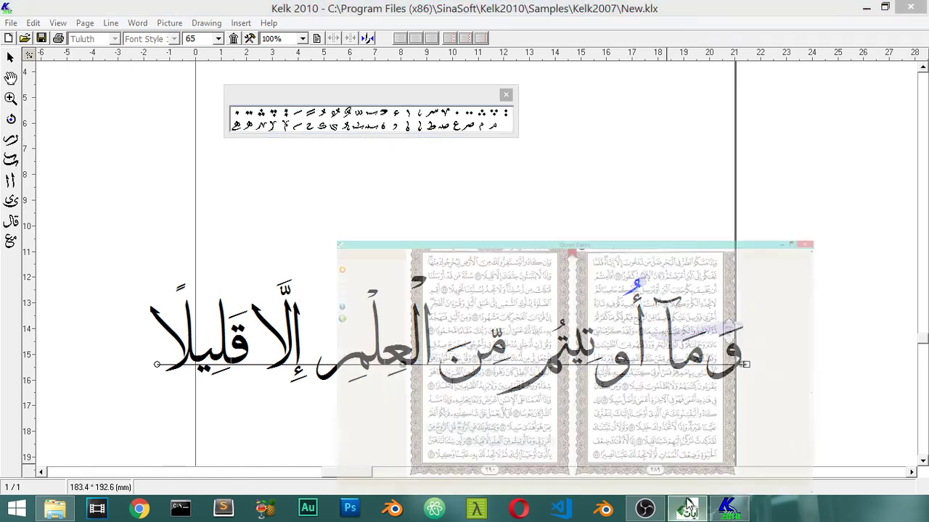
pyautogui.click(688, 506)
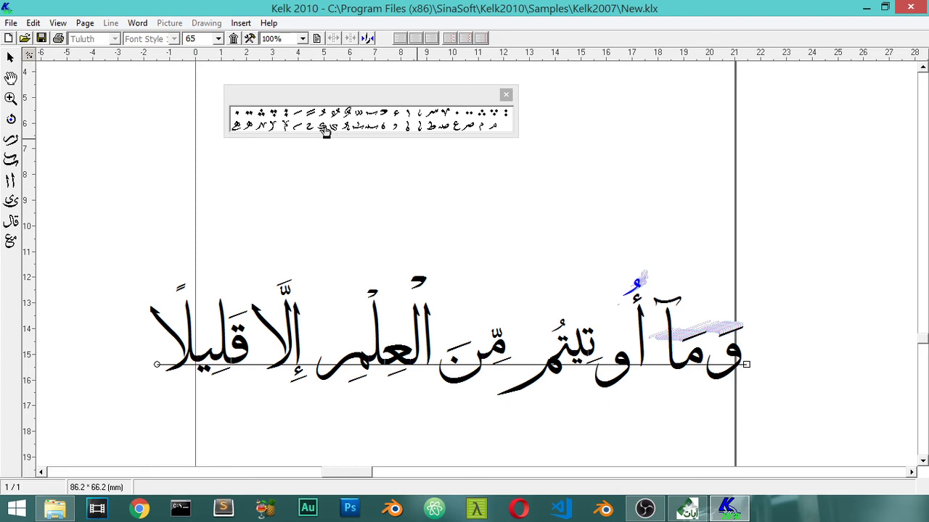
pyautogui.click(469, 129)
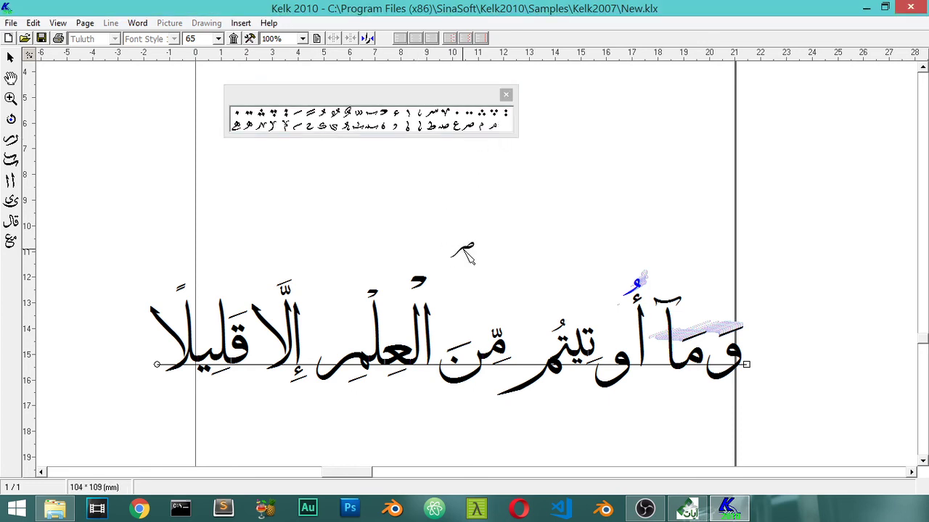
pyautogui.click(700, 512)
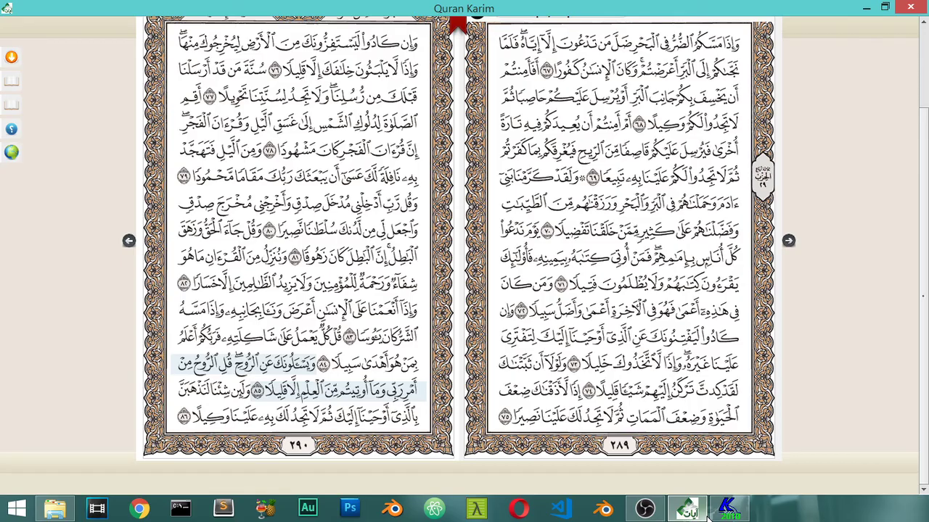
pyautogui.click(726, 510)
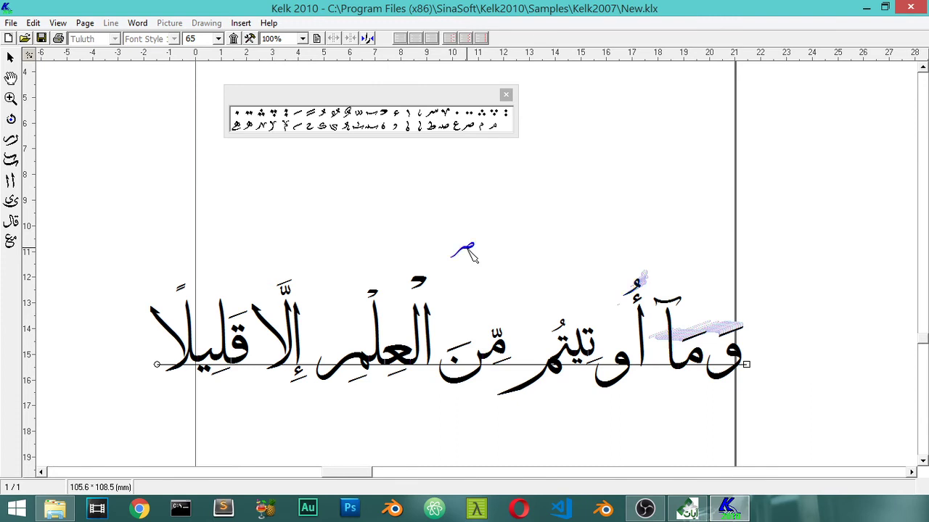
pyautogui.click(470, 250)
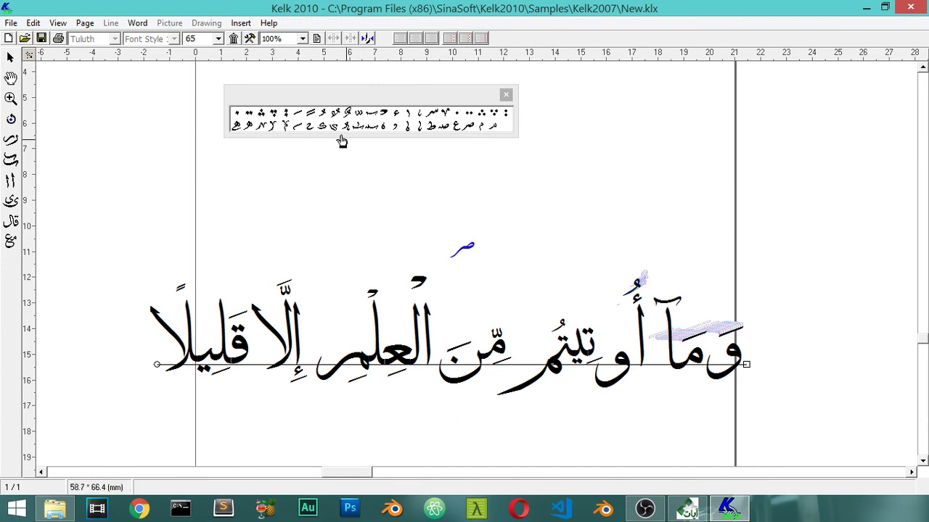
pyautogui.write('40')
pyautogui.press('Return')
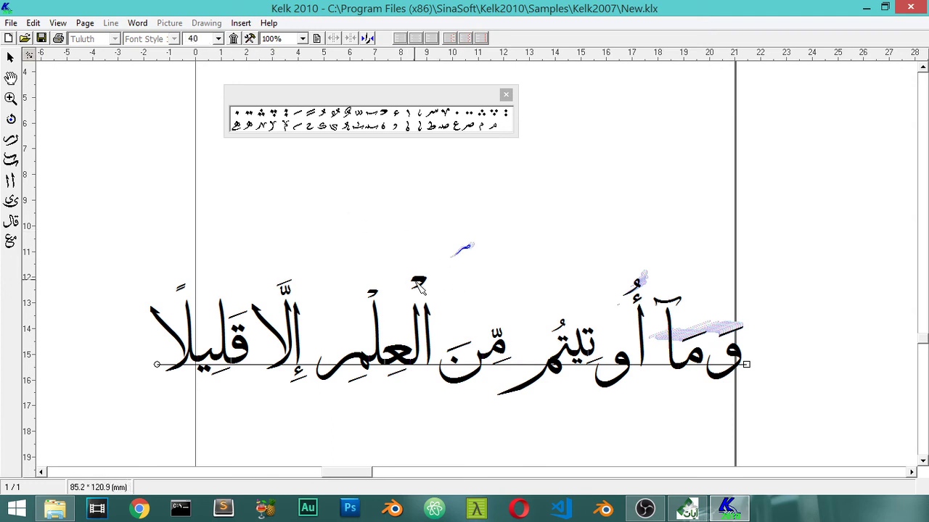
# Step: Close the symbols palette and position the ص mark just above the alif of العلم
pyautogui.click(419, 283)
pyautogui.click(506, 95)
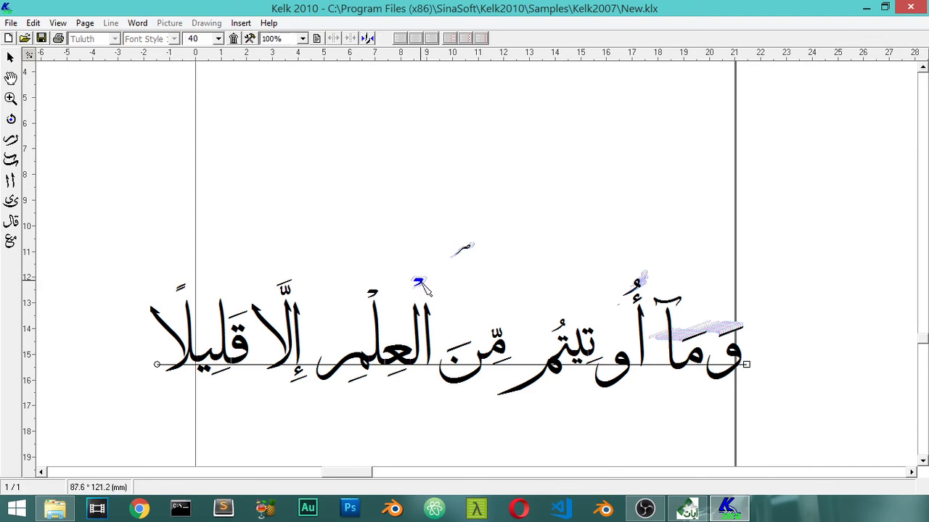
pyautogui.click(472, 248)
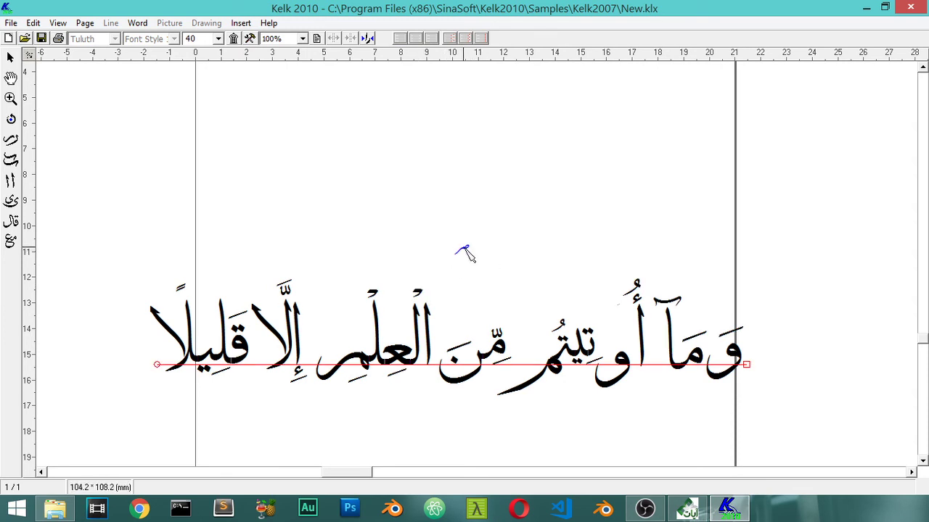
pyautogui.moveTo(445, 291); pyautogui.dragTo(477, 235)
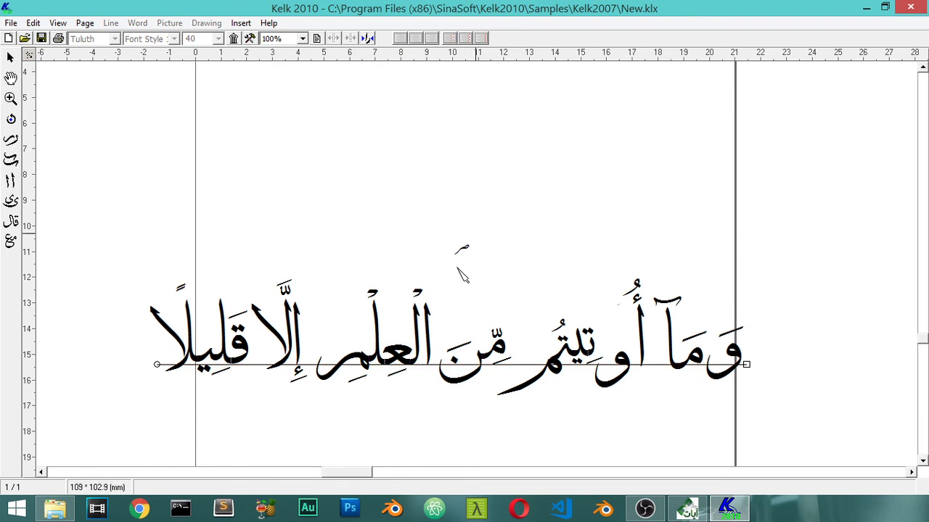
pyautogui.moveTo(457, 269); pyautogui.dragTo(457, 269)
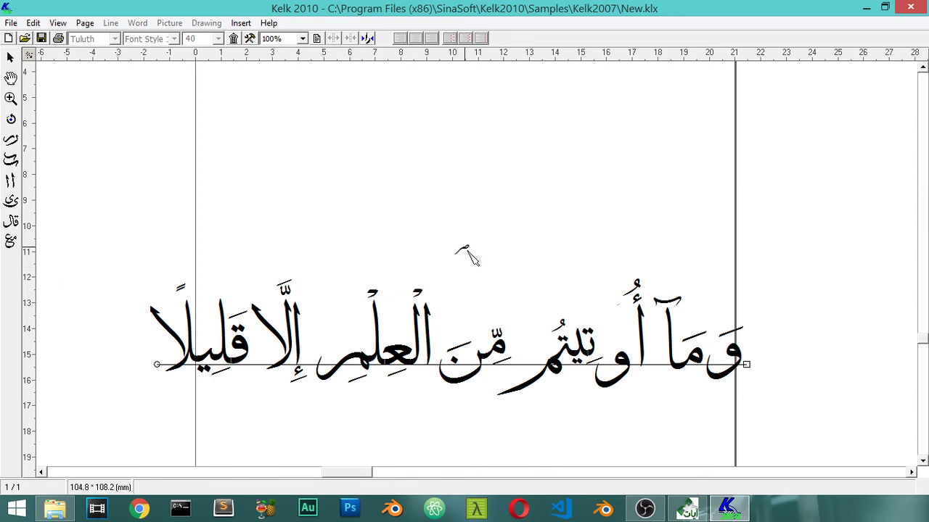
pyautogui.moveTo(459, 265); pyautogui.dragTo(429, 296)
pyautogui.click(465, 252)
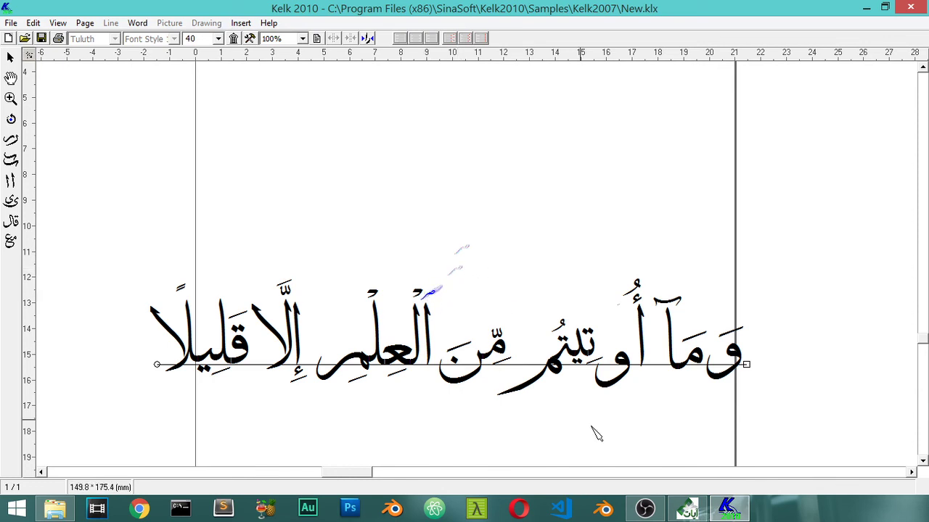
# Step: Print the phrase in landscape orientation to the PDF printer
pyautogui.click(16, 24)
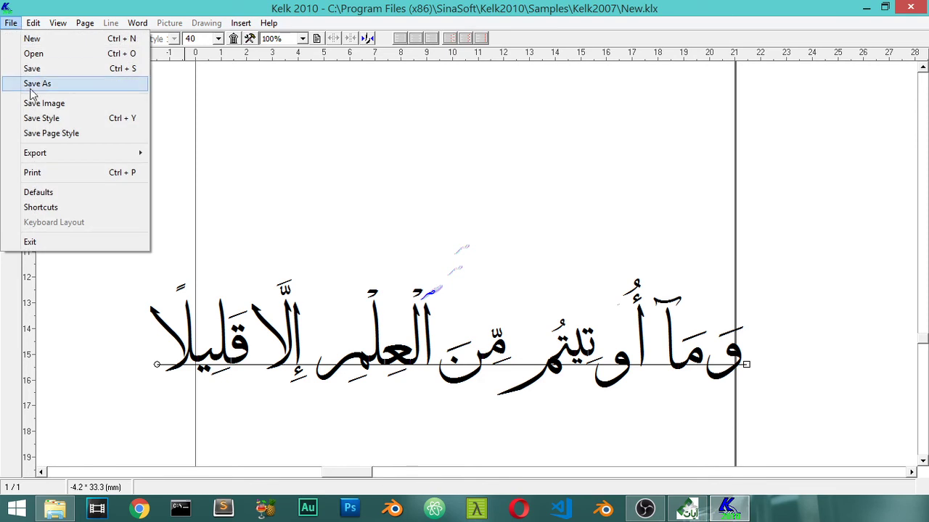
pyautogui.click(23, 172)
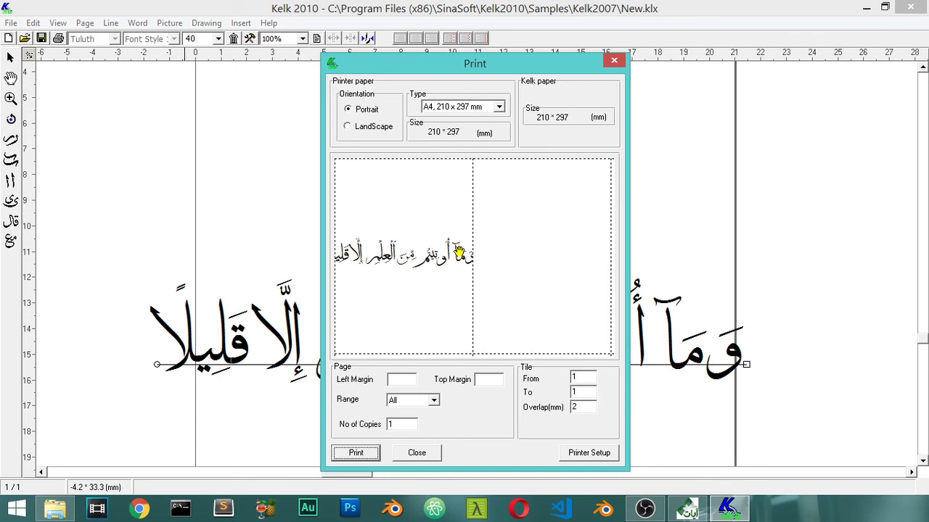
pyautogui.click(374, 127)
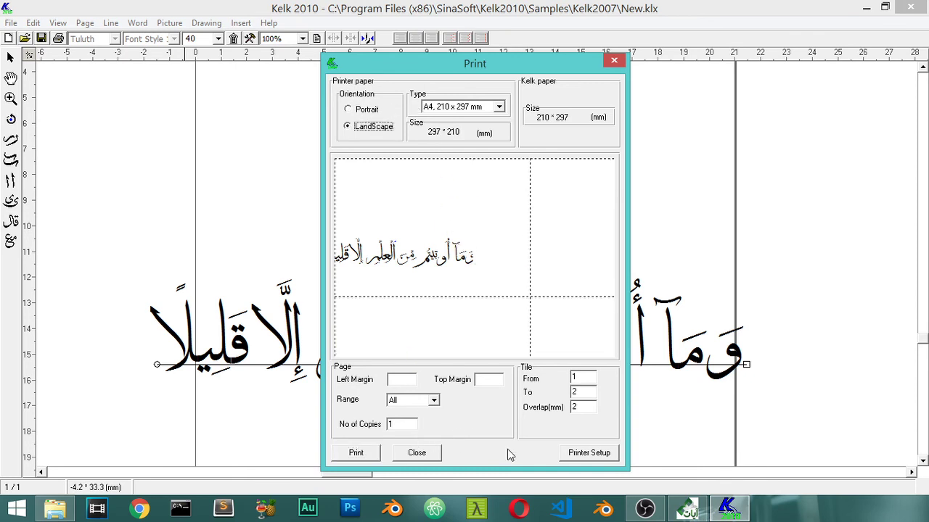
pyautogui.click(355, 453)
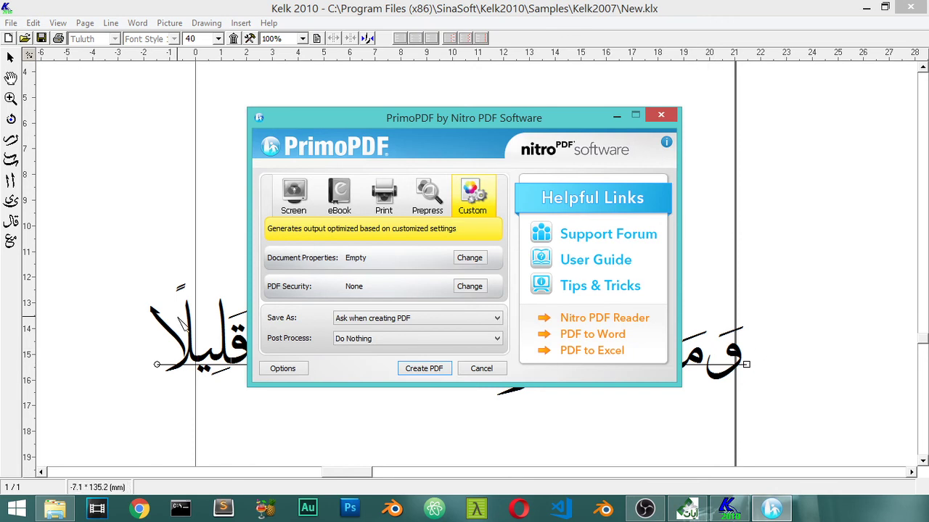
# Step: Create the PDF in PrimoPDF and save it under the name 'first'
pyautogui.click(426, 371)
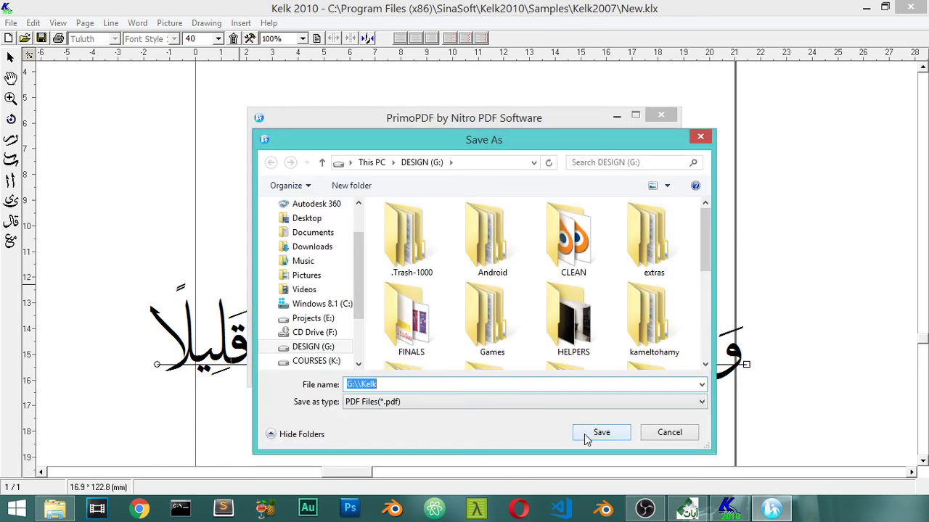
pyautogui.write('gt')
pyautogui.press('BackSpace')
pyautogui.press('BackSpace')
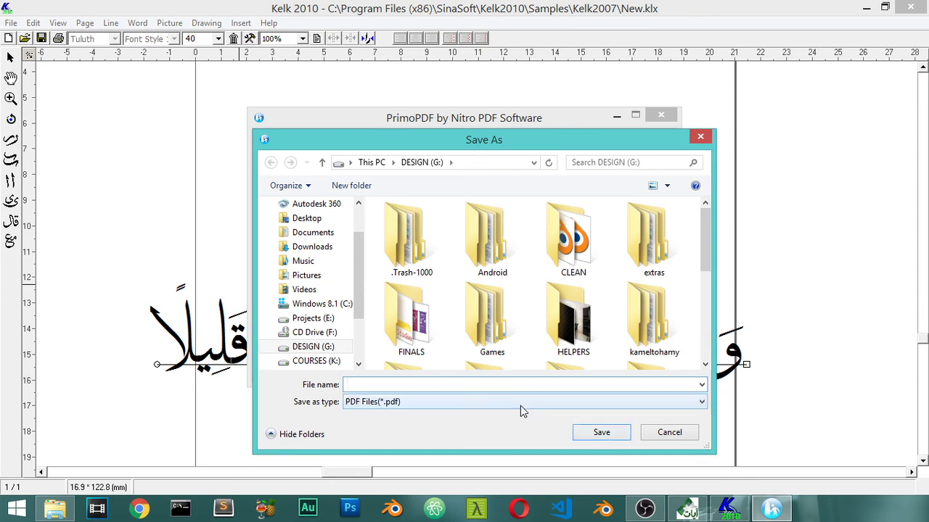
pyautogui.write('fi')
pyautogui.click(608, 433)
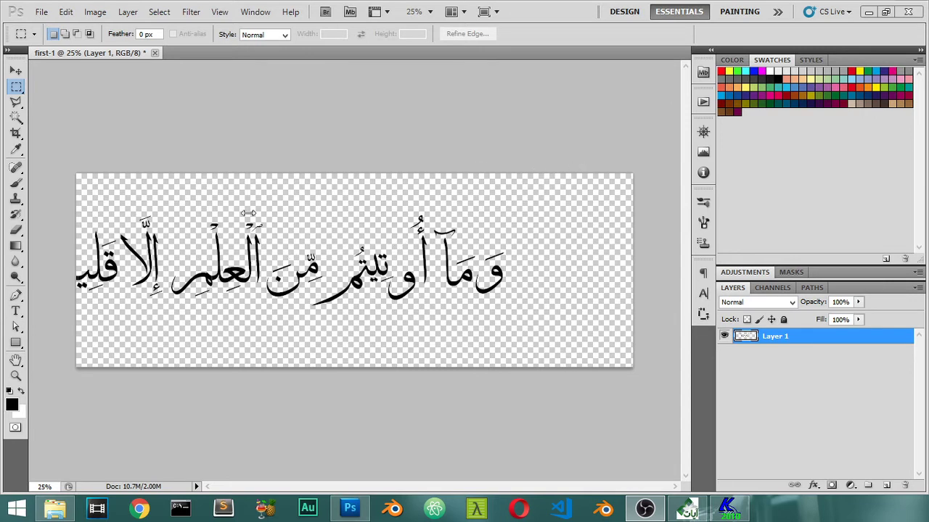
pyautogui.click(688, 509)
pyautogui.click(716, 514)
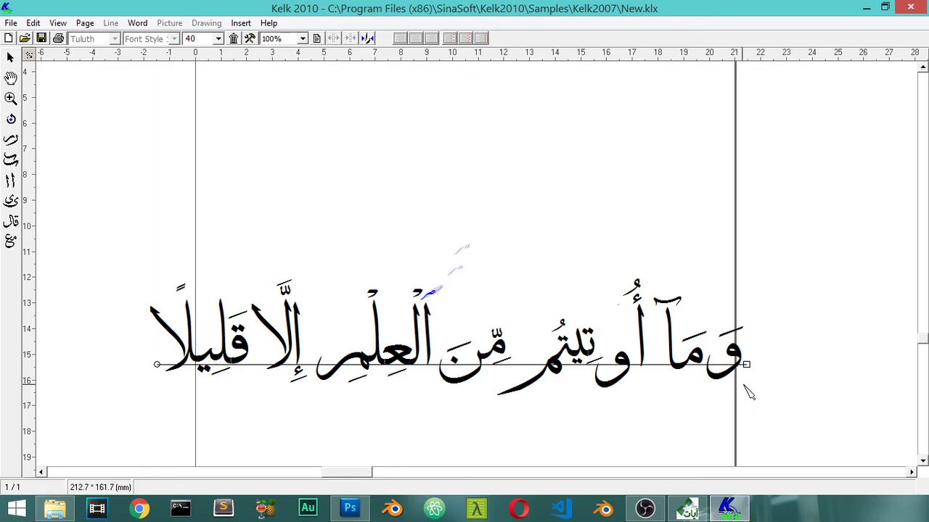
# Step: Lengthen the baseline to enlarge the phrase, then check it in the landscape print preview
pyautogui.moveTo(750, 369); pyautogui.dragTo(802, 371)
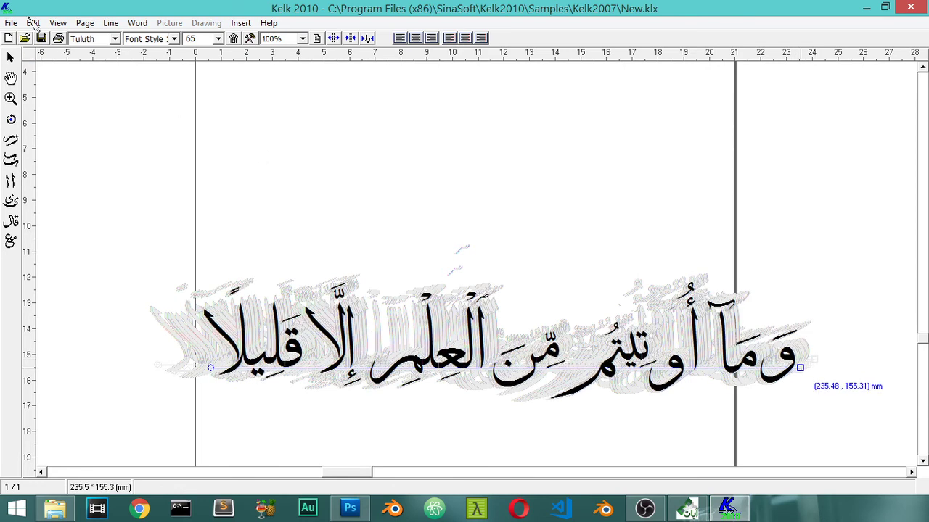
pyautogui.click(11, 22)
pyautogui.click(40, 172)
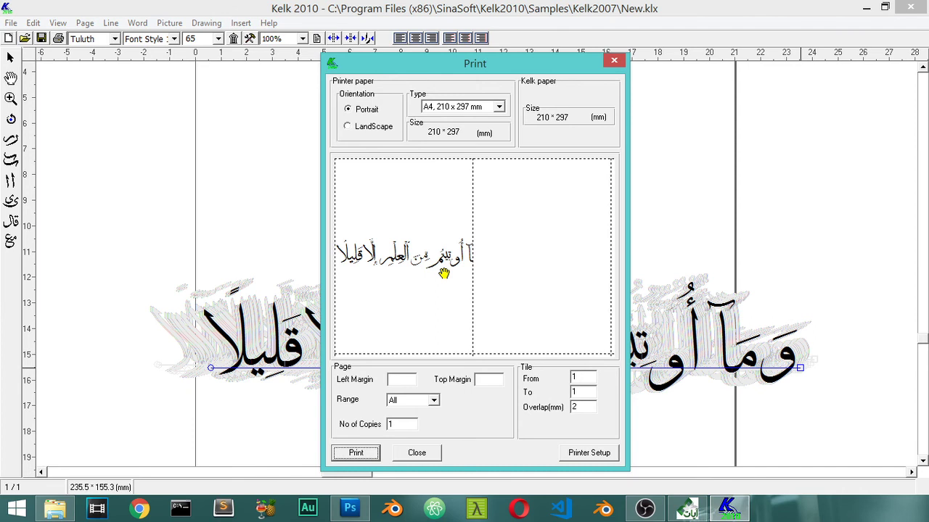
pyautogui.click(346, 128)
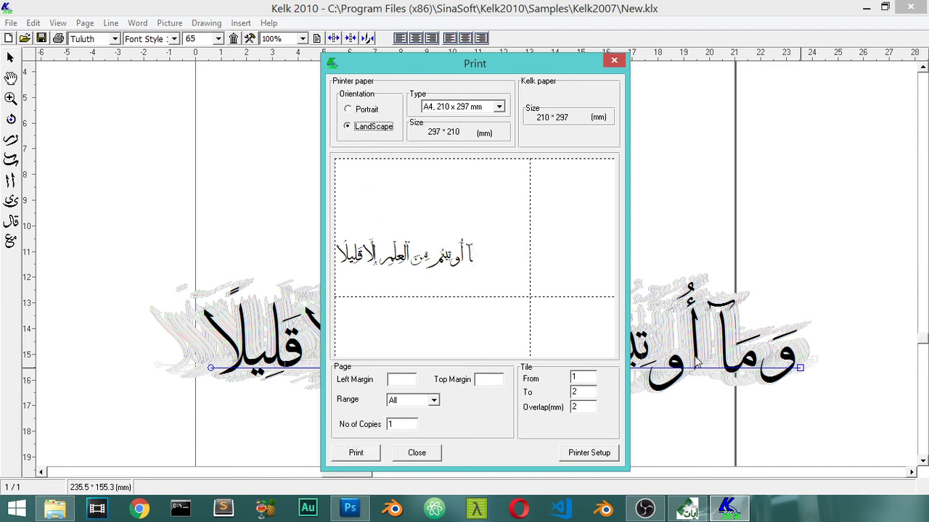
pyautogui.click(419, 455)
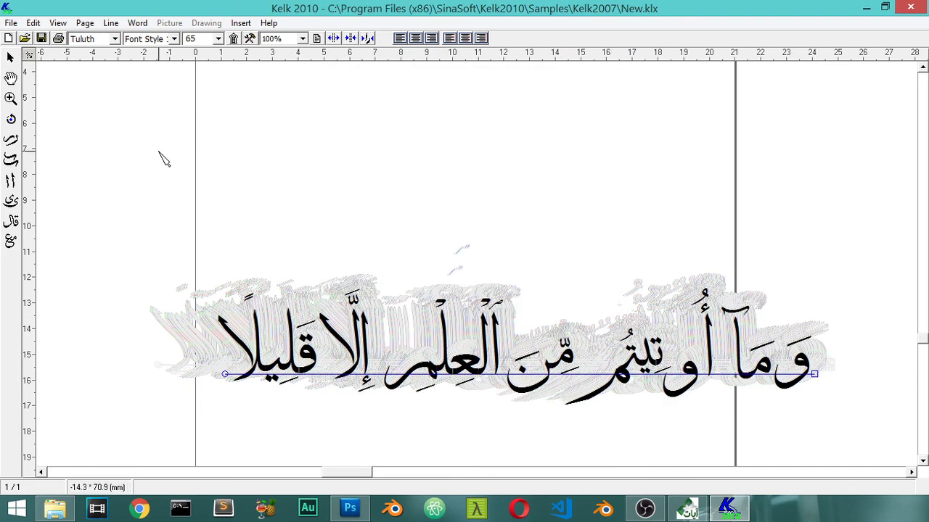
pyautogui.hotkey('ctrl', 'p')
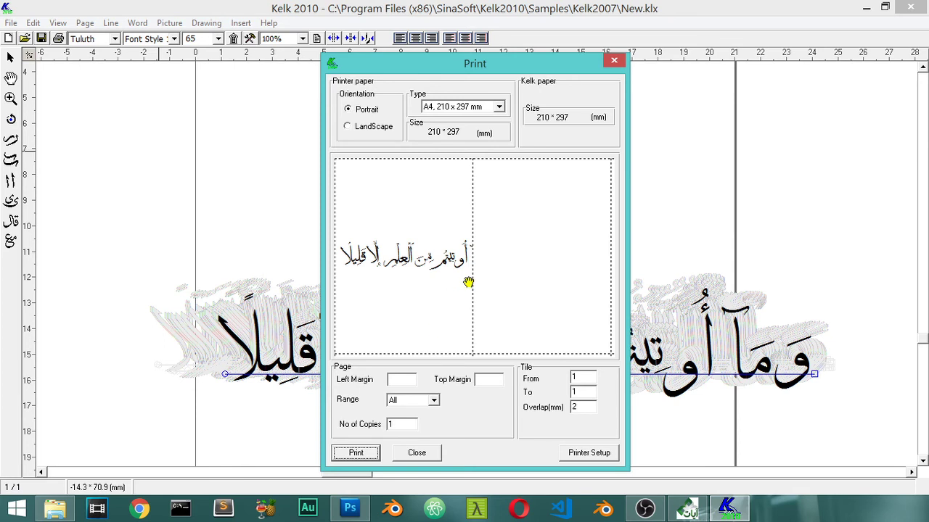
pyautogui.click(350, 127)
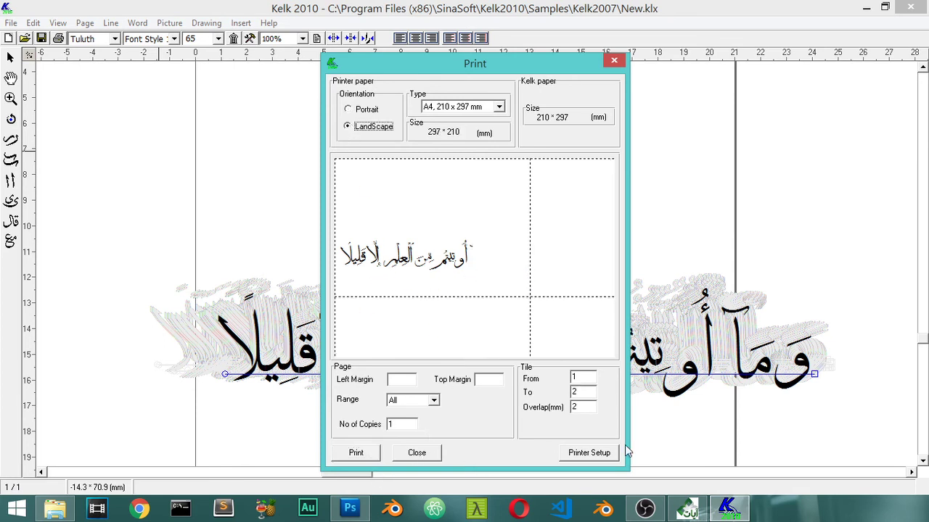
pyautogui.click(614, 60)
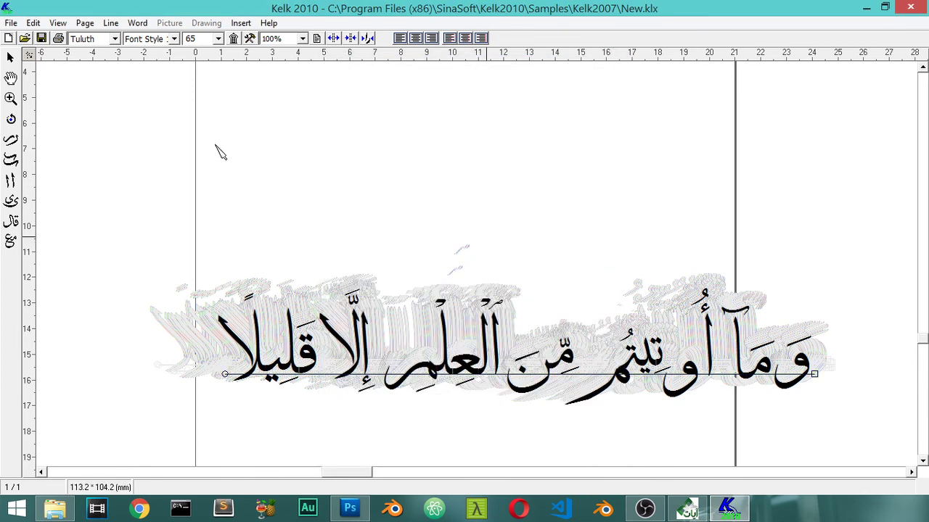
pyautogui.click(12, 58)
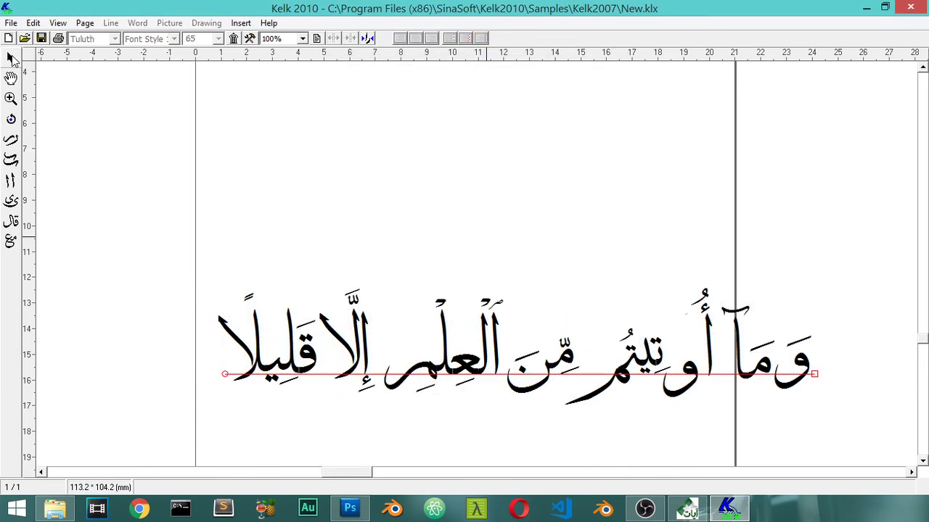
# Step: Print the enlarged phrase on landscape A4 paper to the PDF printer
pyautogui.click(11, 22)
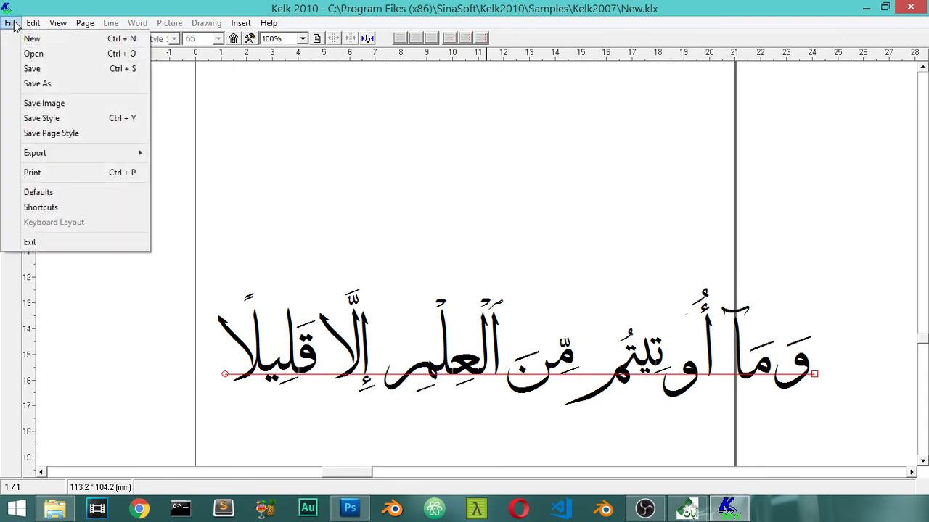
pyautogui.click(44, 174)
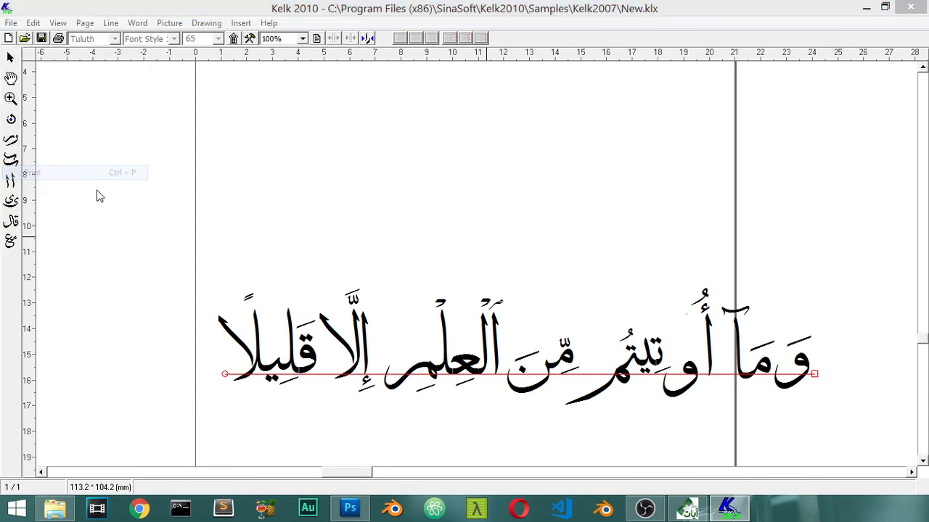
pyautogui.click(349, 127)
pyautogui.click(499, 107)
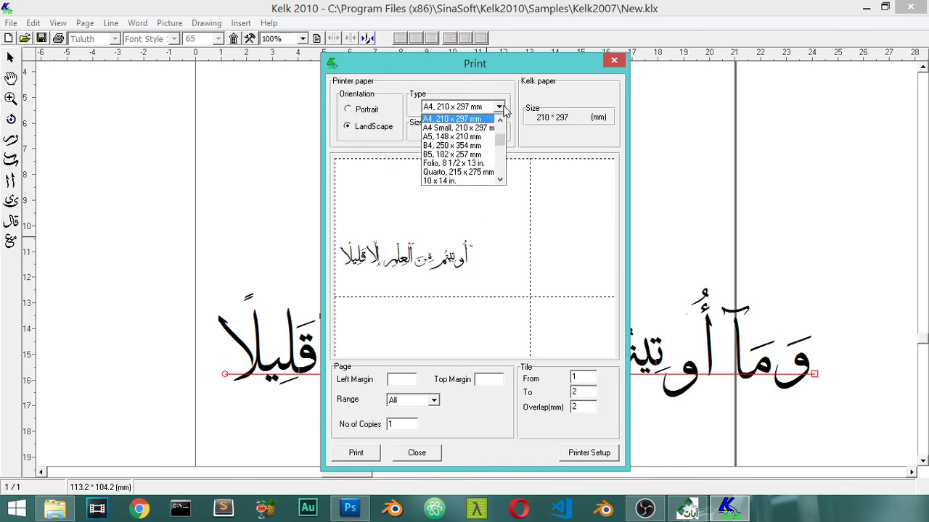
pyautogui.click(510, 85)
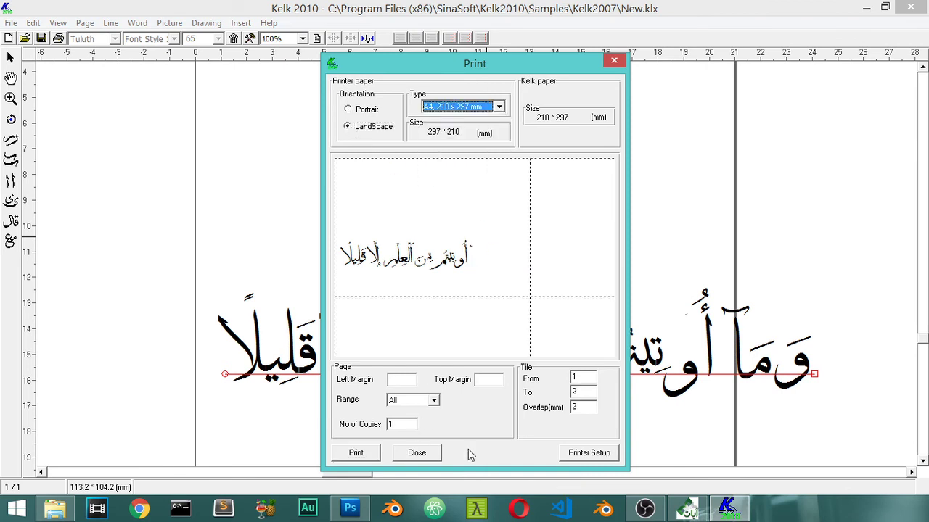
pyautogui.click(373, 457)
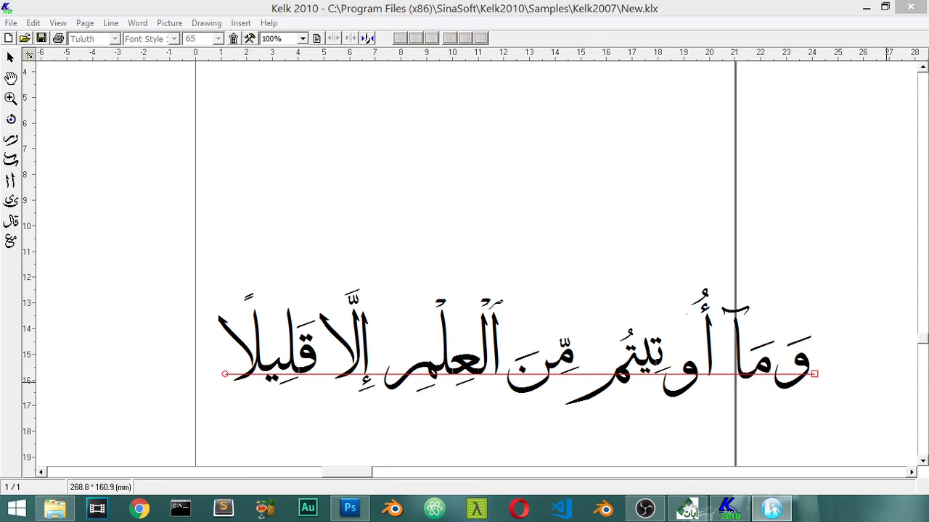
# Step: Save the new PDF as '02' and return to the calligraphy document
pyautogui.write('02-')
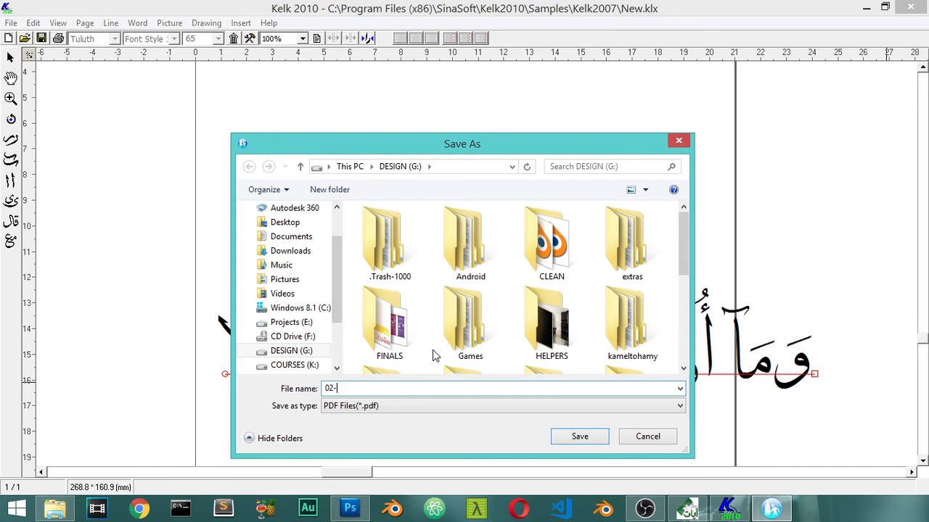
pyautogui.click(584, 438)
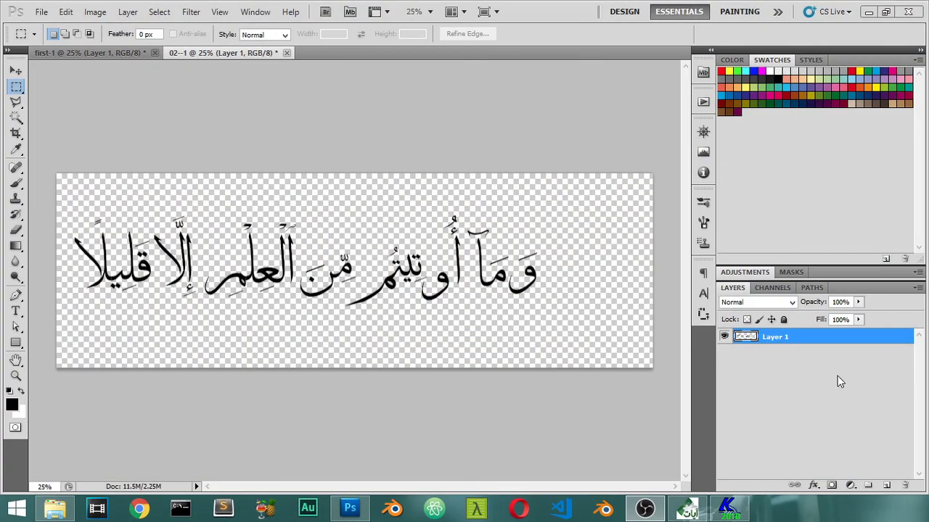
pyautogui.click(728, 508)
pyautogui.click(11, 23)
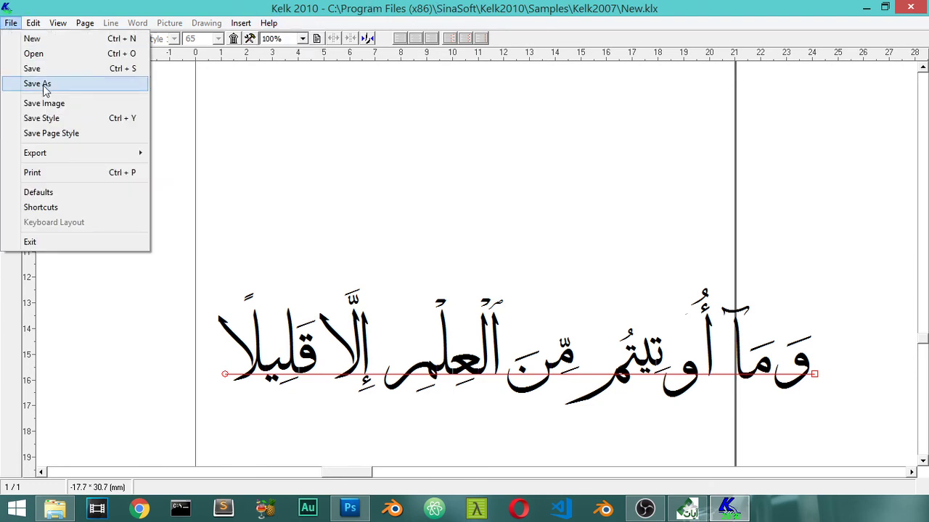
# Step: Save the calligraphy document as 'ayah' using Save As, then dismiss the file menu
pyautogui.click(43, 85)
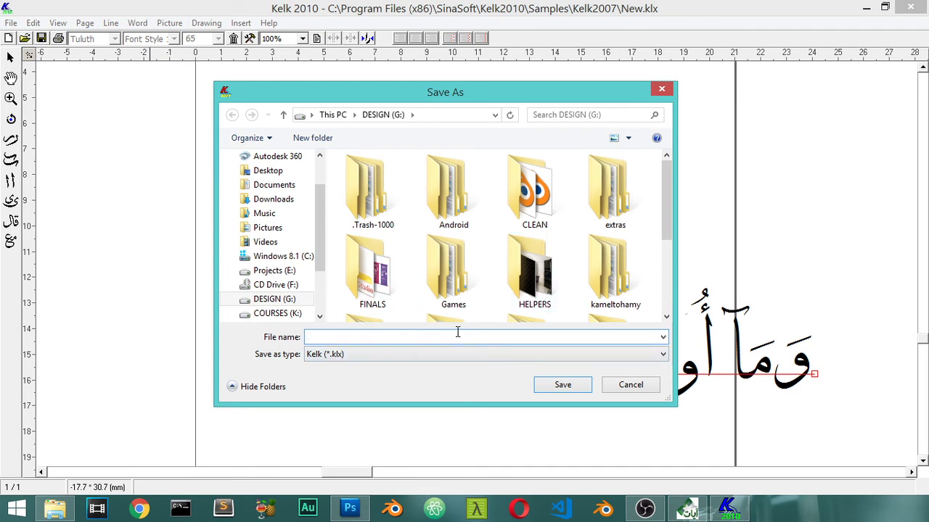
pyautogui.write('ayah')
pyautogui.click(562, 385)
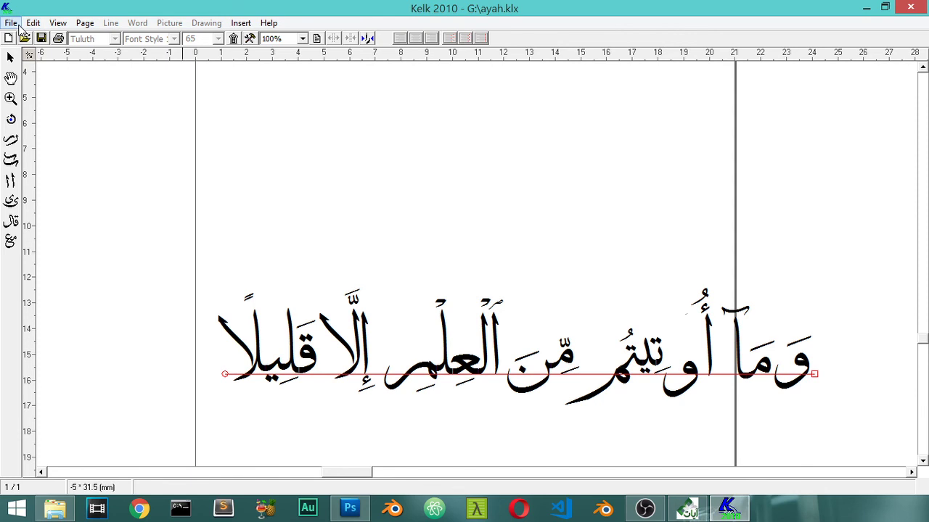
pyautogui.click(11, 23)
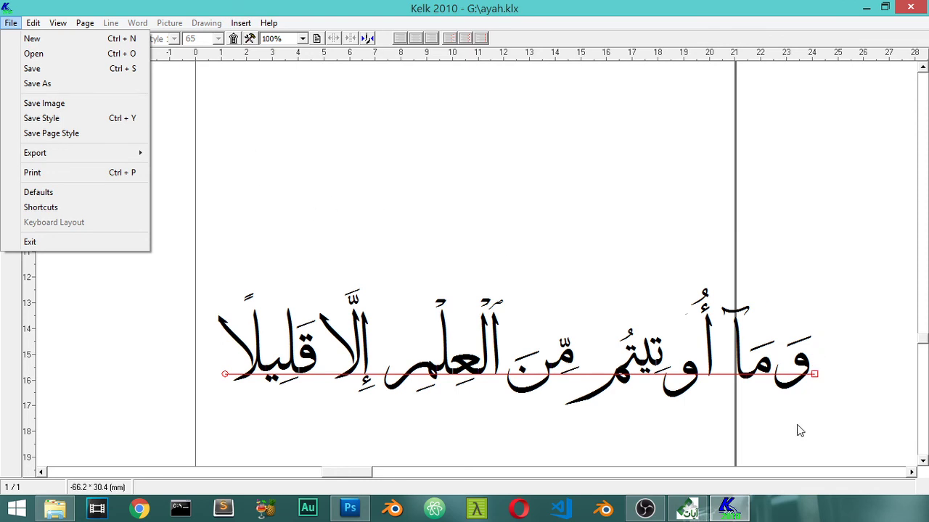
pyautogui.click(820, 383)
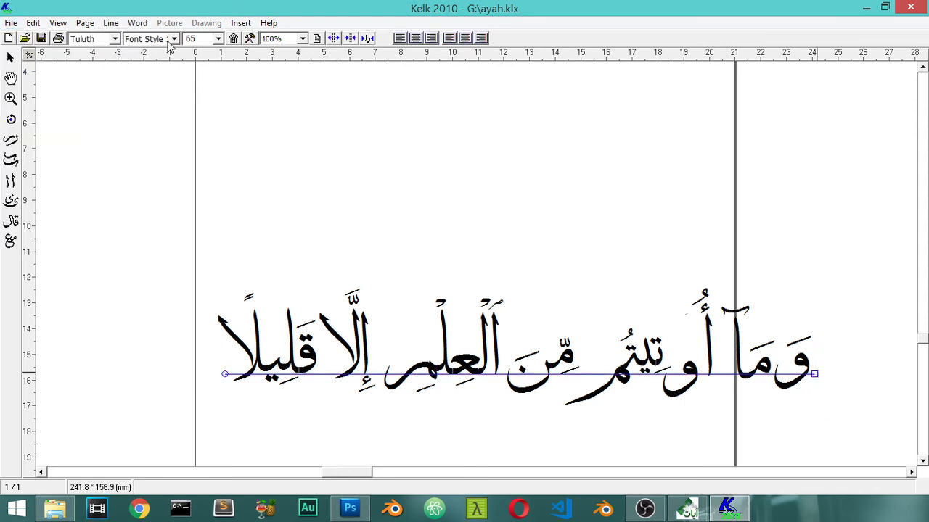